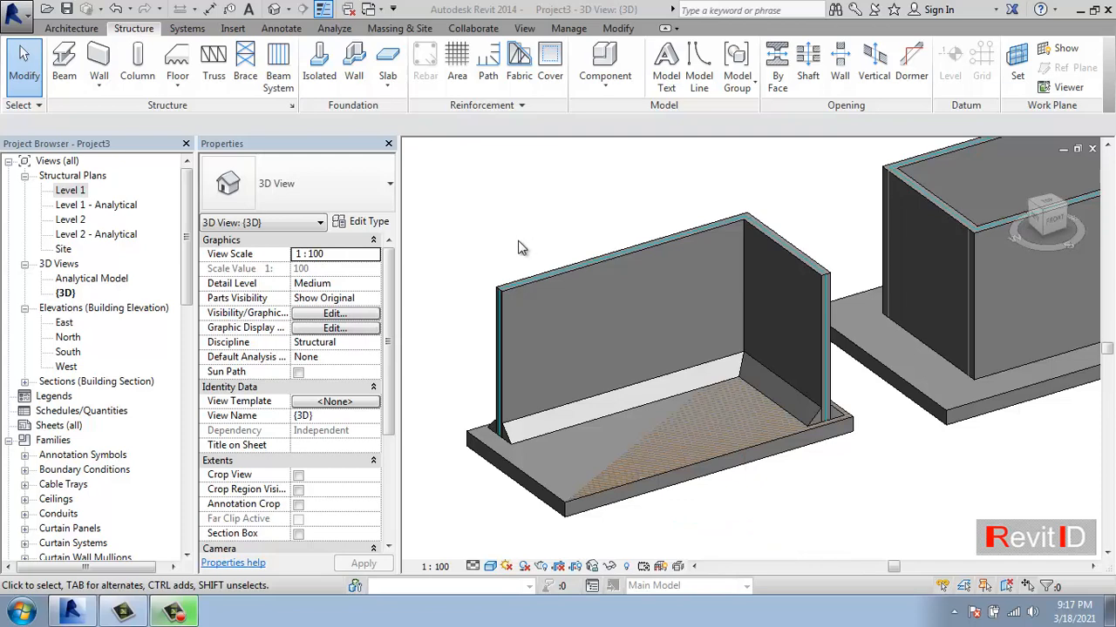
Duplicate the wall type of the long wall in the L-shaped pair and name the copy Generic - 150mm
left_click(585, 270)
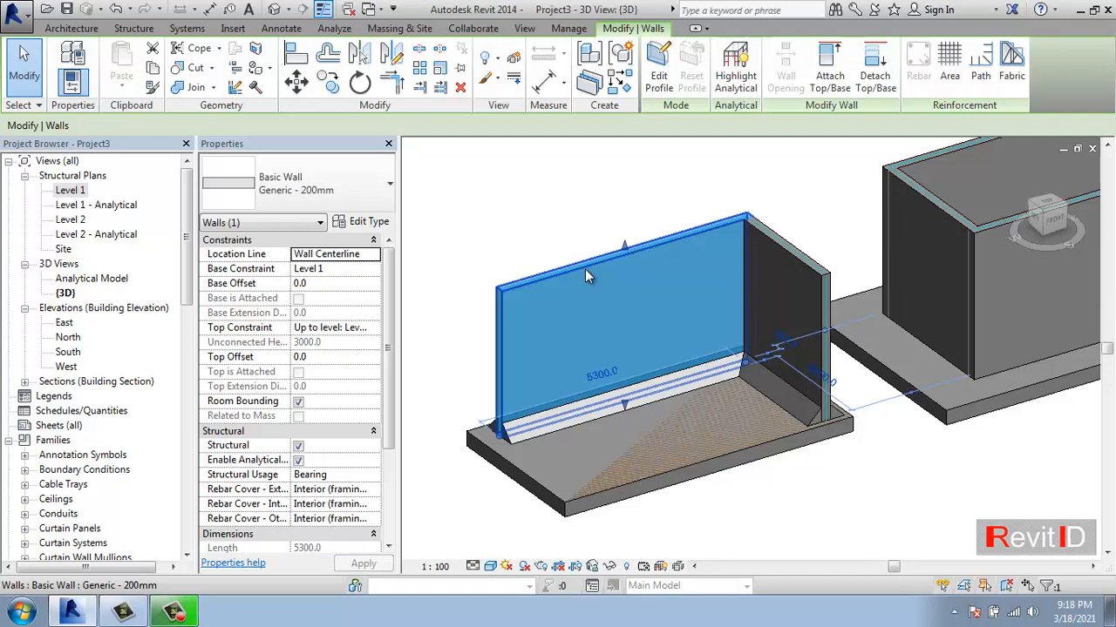
left_click(580, 241)
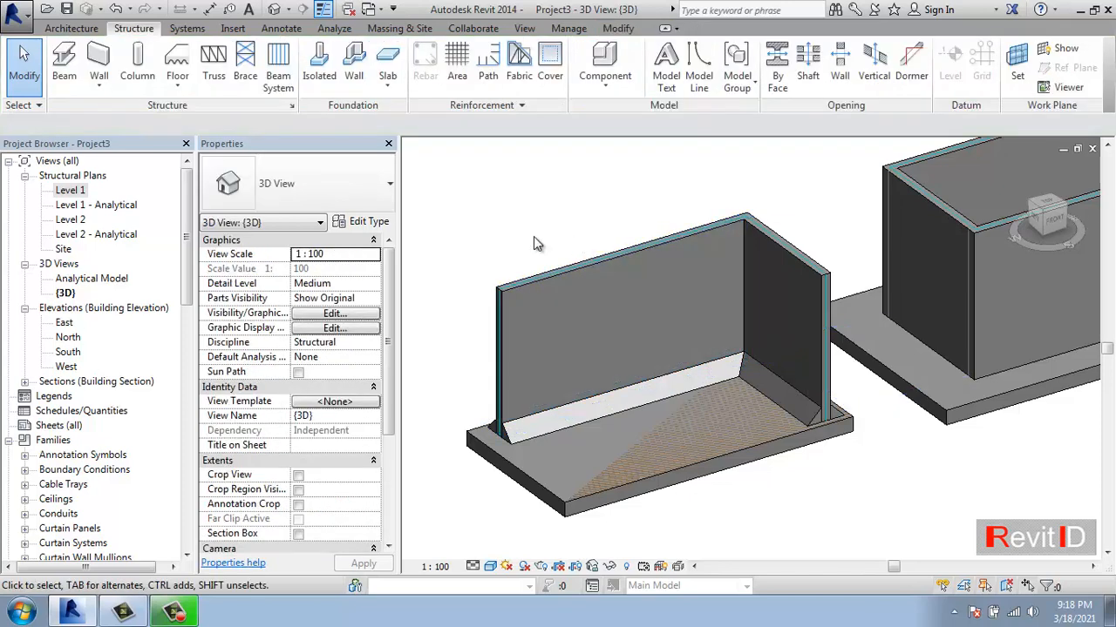
left_click(511, 296)
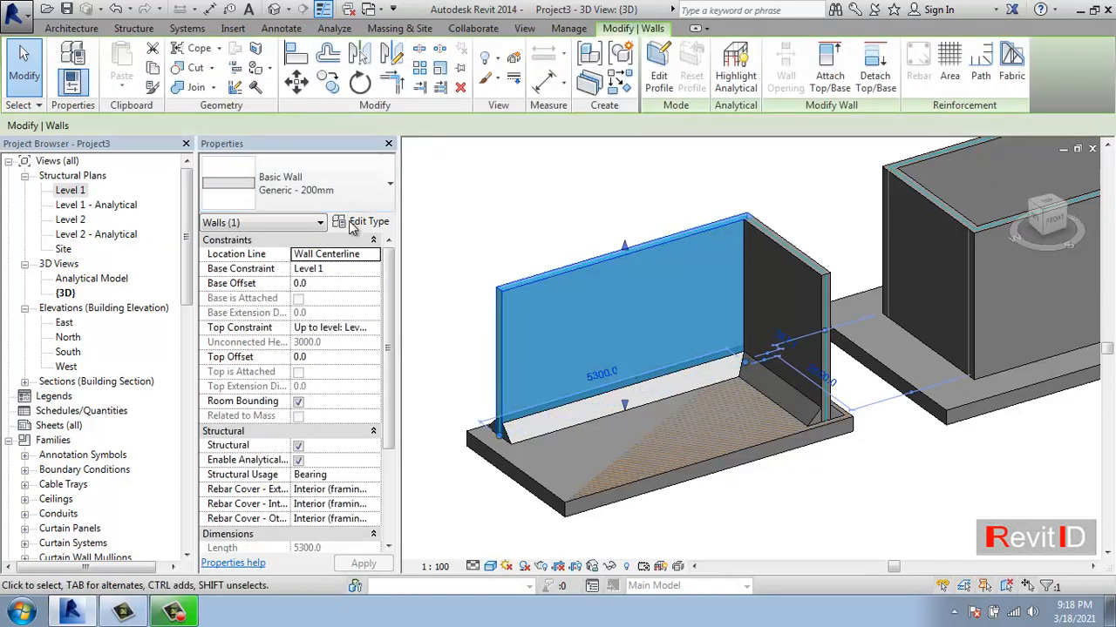
left_click(357, 222)
left_click_drag(370, 61, 298, 42)
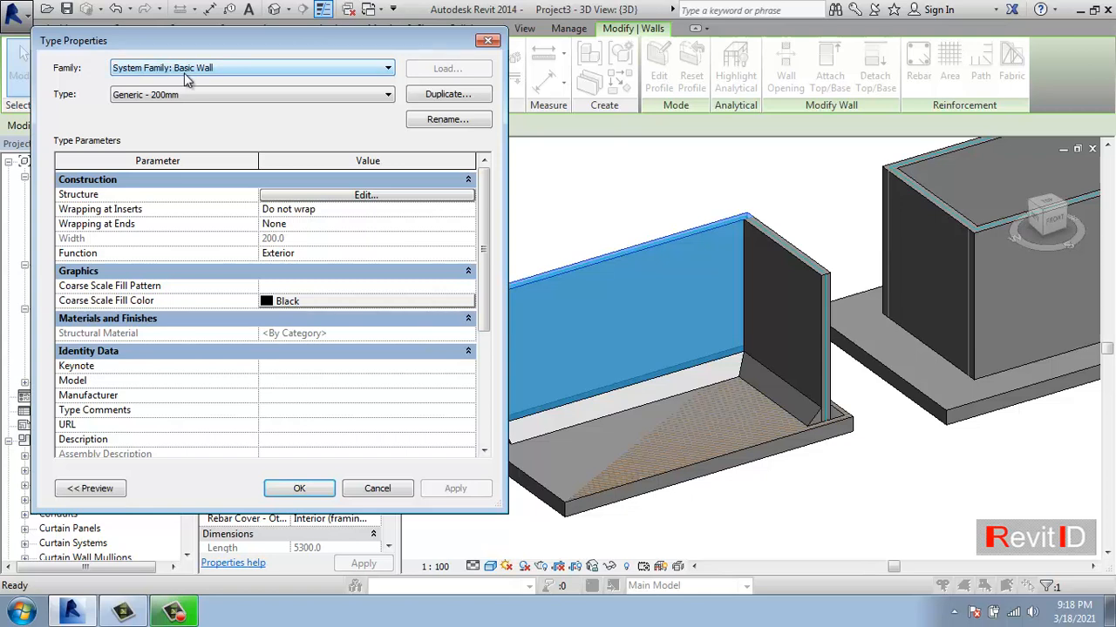
left_click(435, 95)
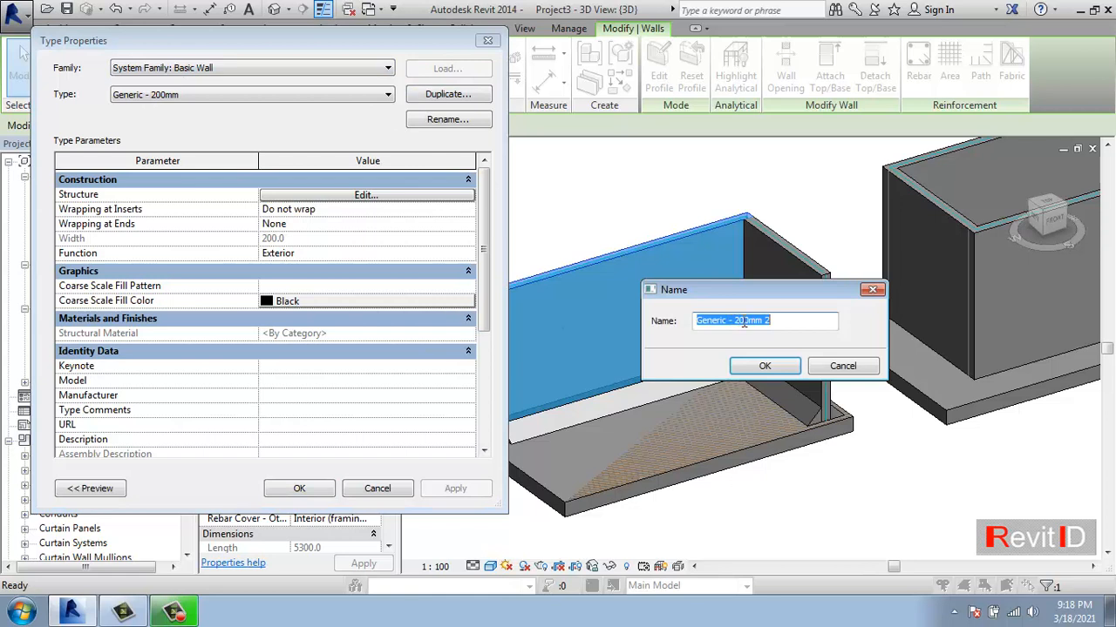
left_click(745, 320)
key("BackSpace")
key("BackSpace")
type("1")
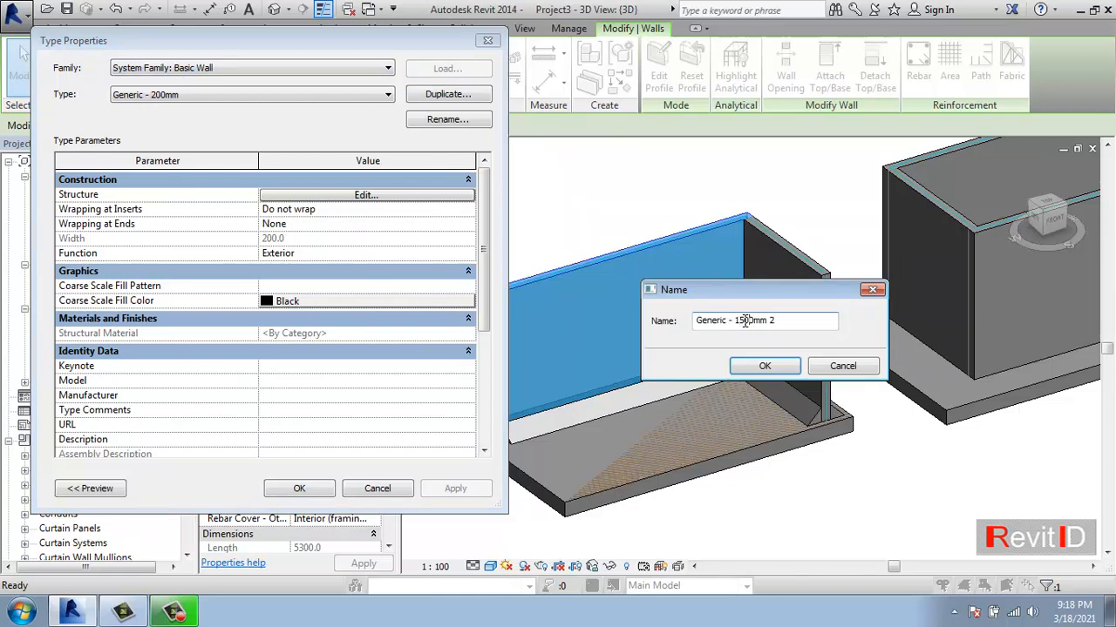
type("5")
key("BackSpace")
key("BackSpace")
left_click(760, 366)
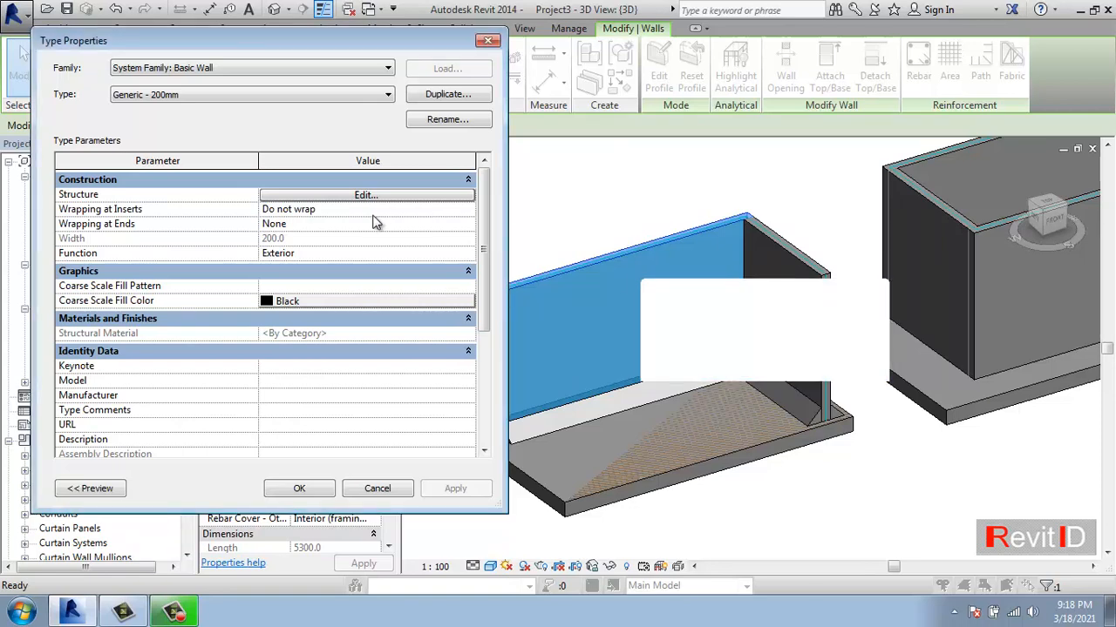
Set the Generic - 150mm type's structure layer thickness to 150 and apply the type to the long wall
left_click(369, 195)
left_click(295, 204)
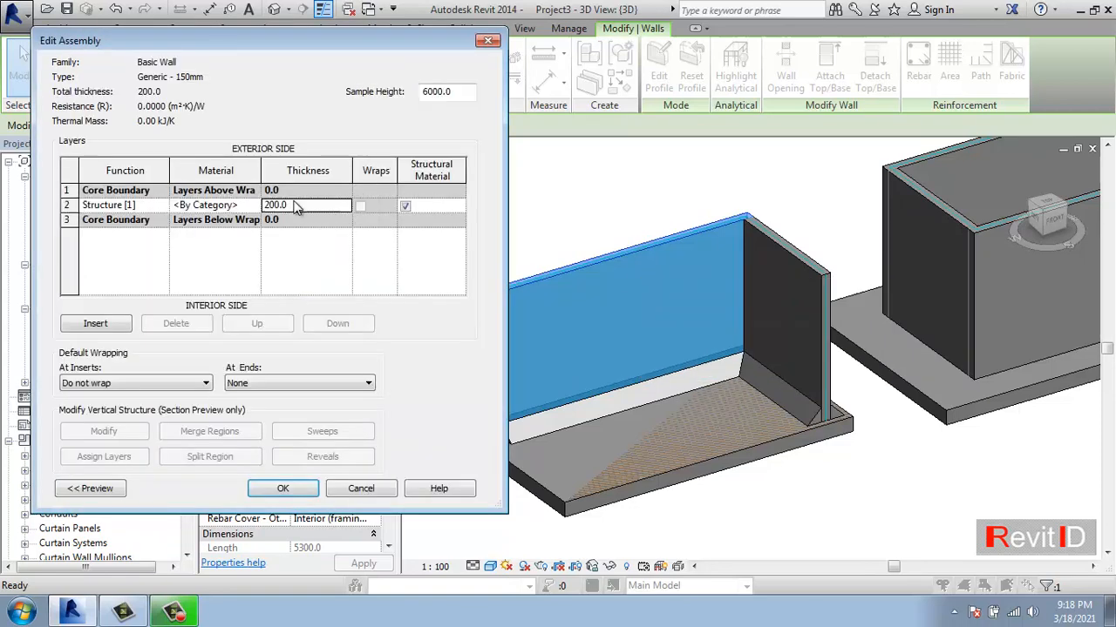
type("1500")
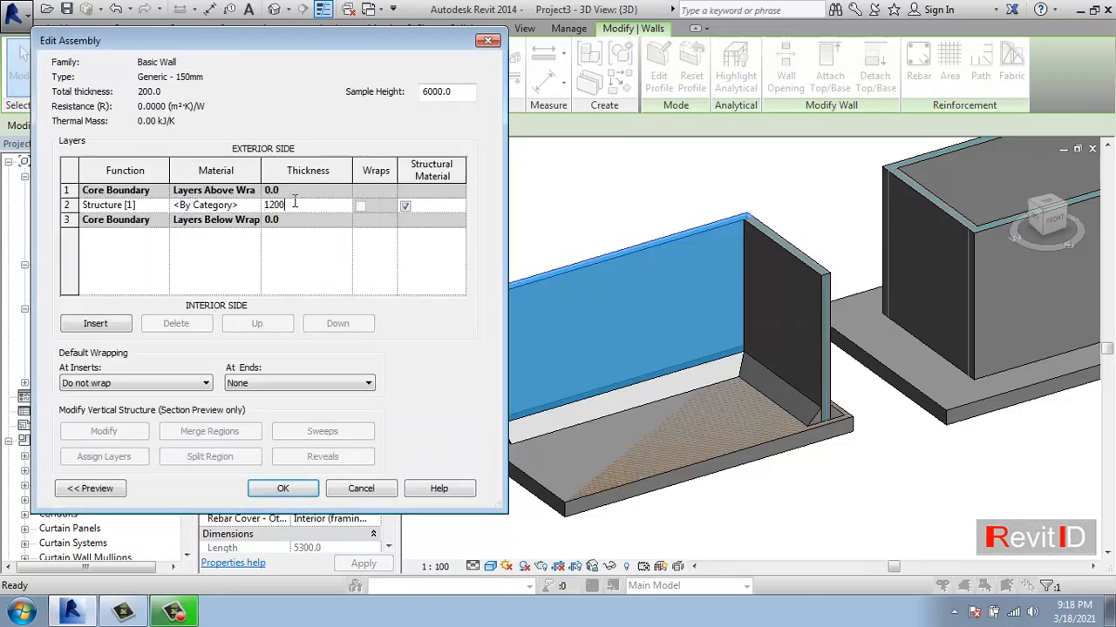
key("BackSpace")
key("BackSpace")
key("BackSpace")
key("BackSpace")
type("150")
left_click(287, 488)
left_click(299, 488)
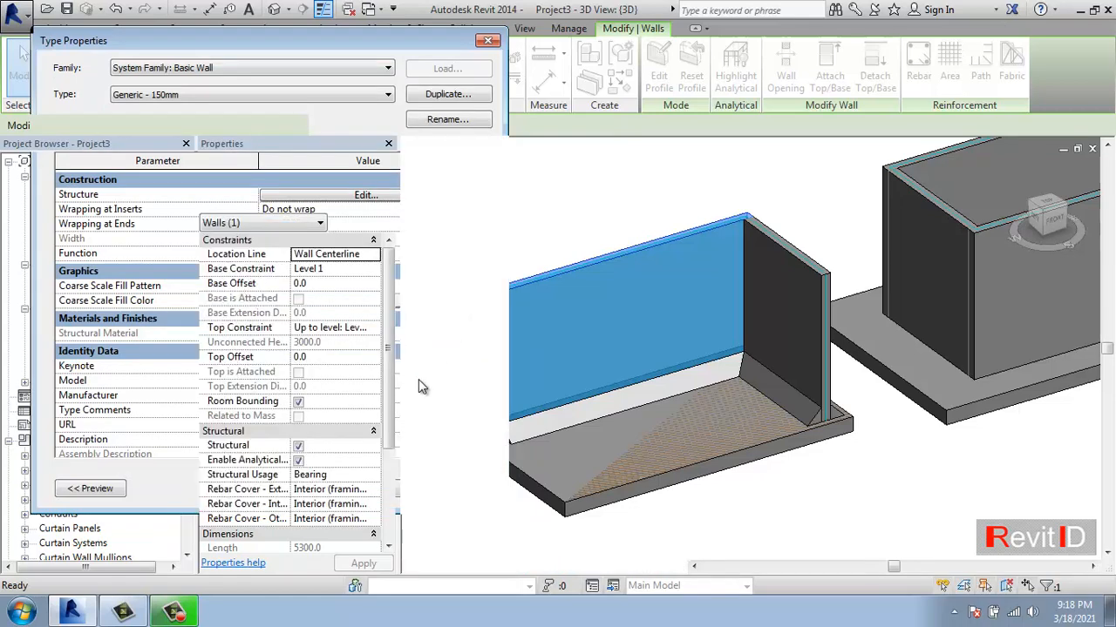
left_click(479, 314)
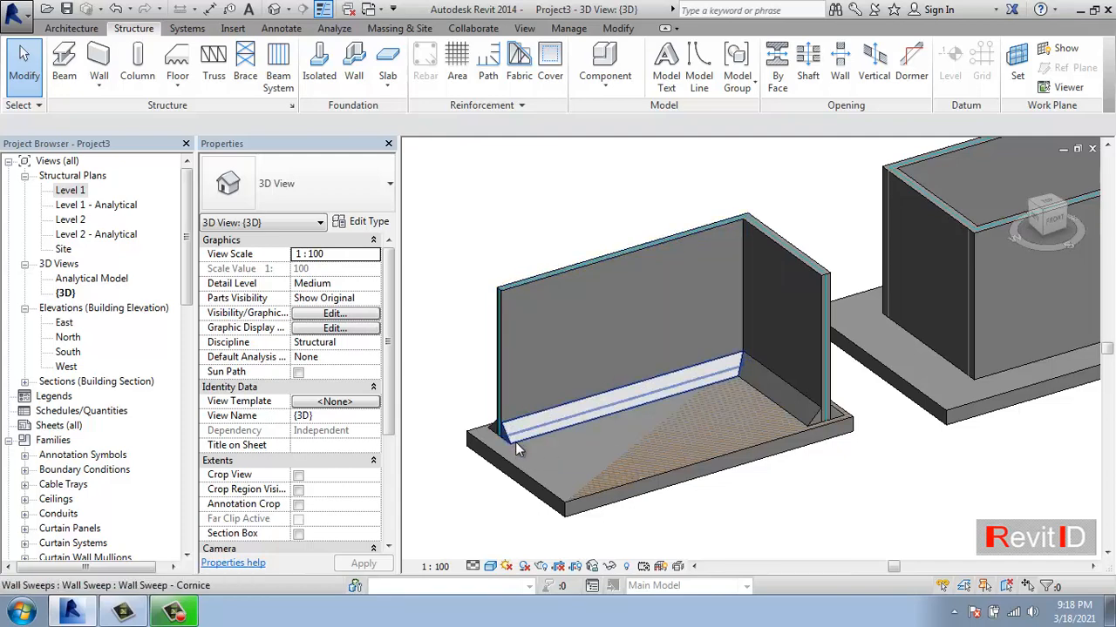
Try to match the types of the two L-shaped walls with Match Type Properties
scroll(513, 443, "up", 3)
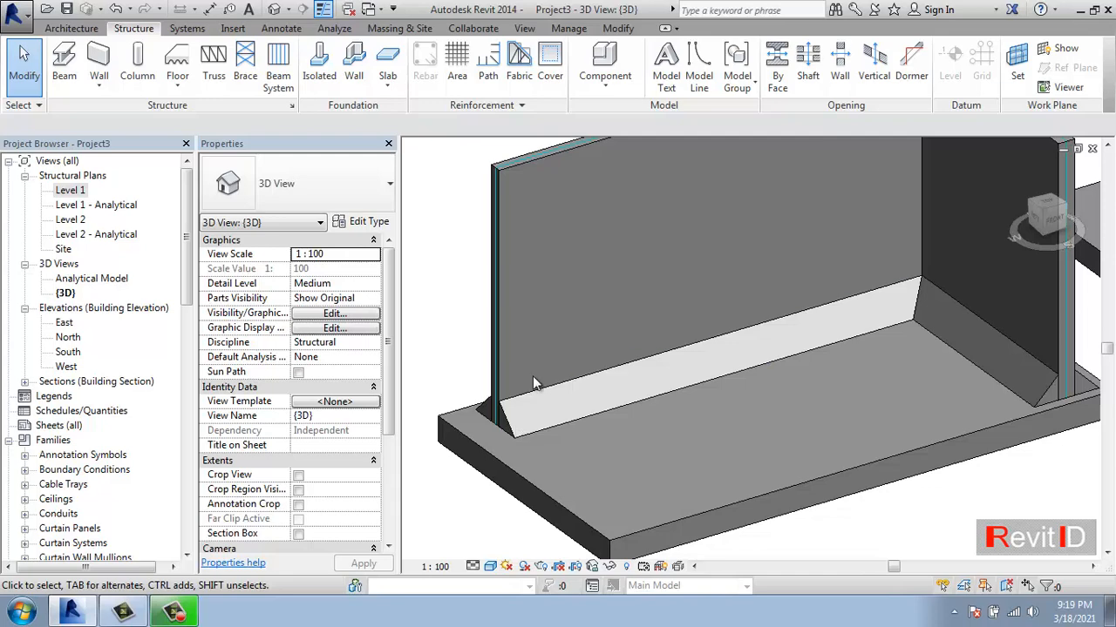
scroll(532, 376, "down", 4)
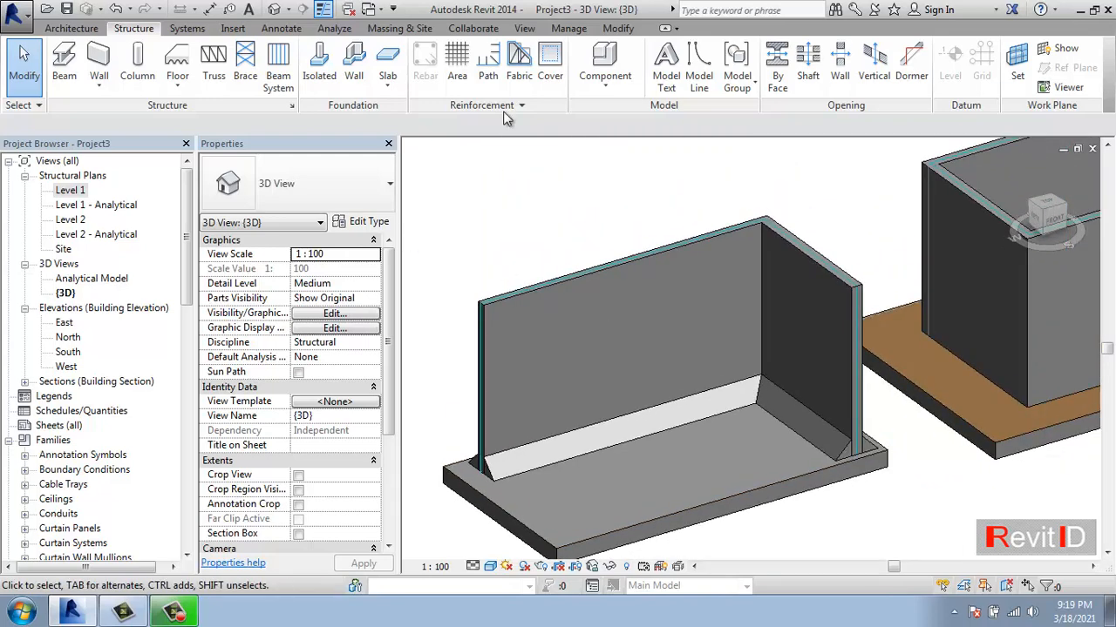
left_click(618, 28)
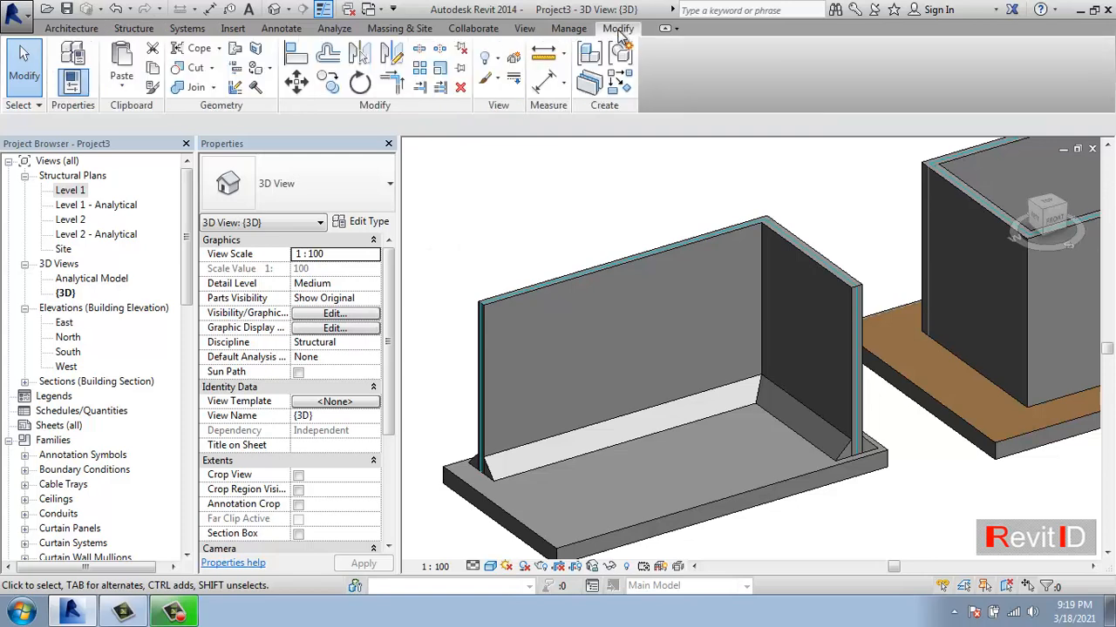
left_click(151, 87)
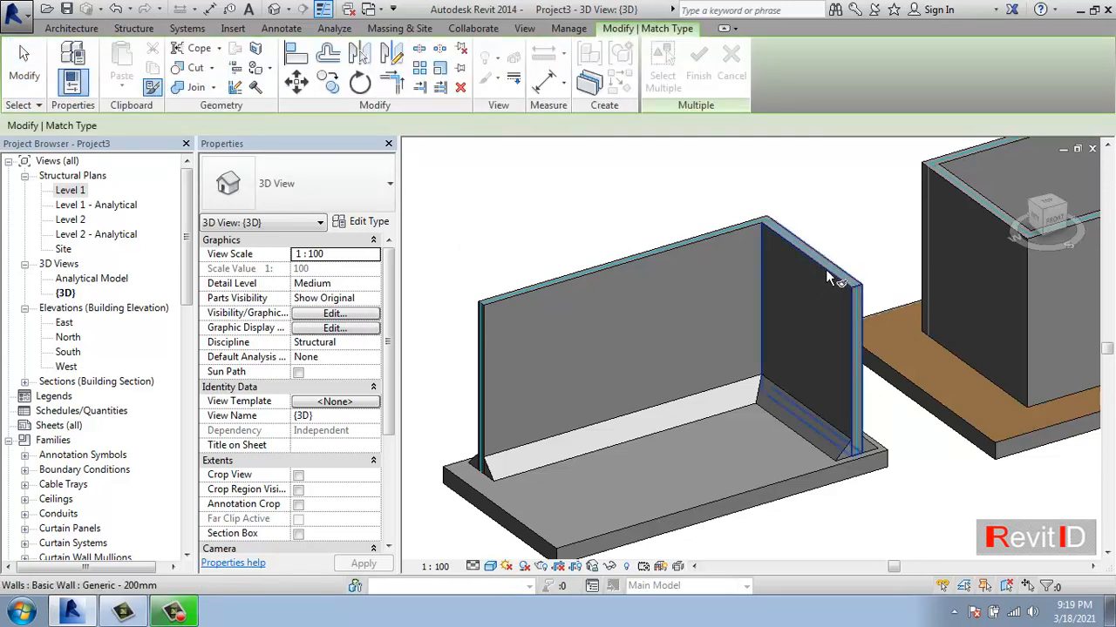
left_click(766, 274)
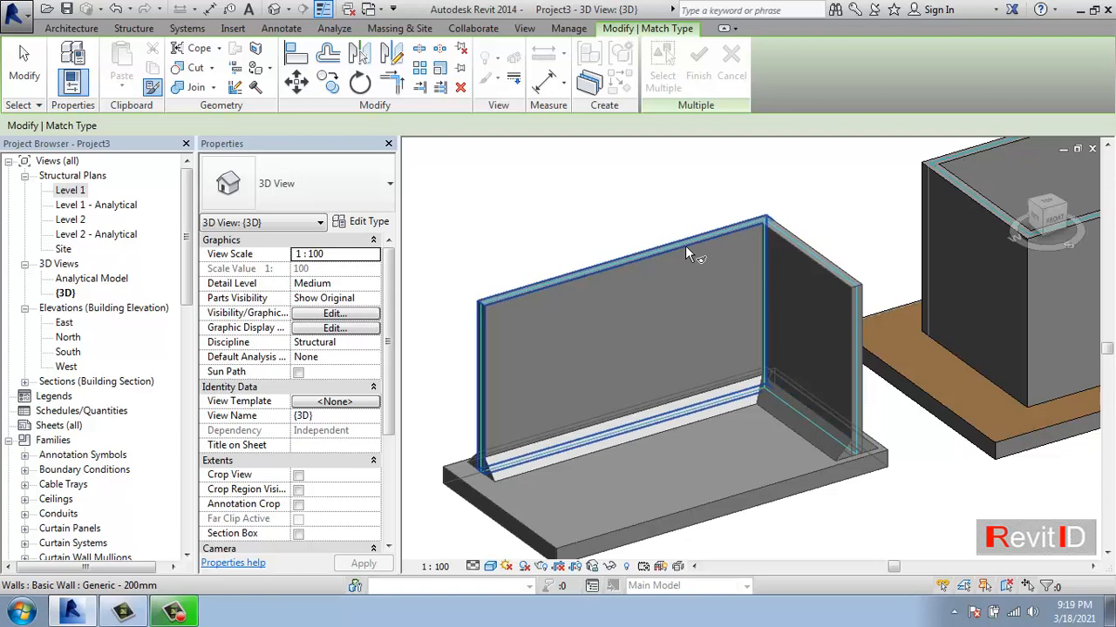
key("Escape")
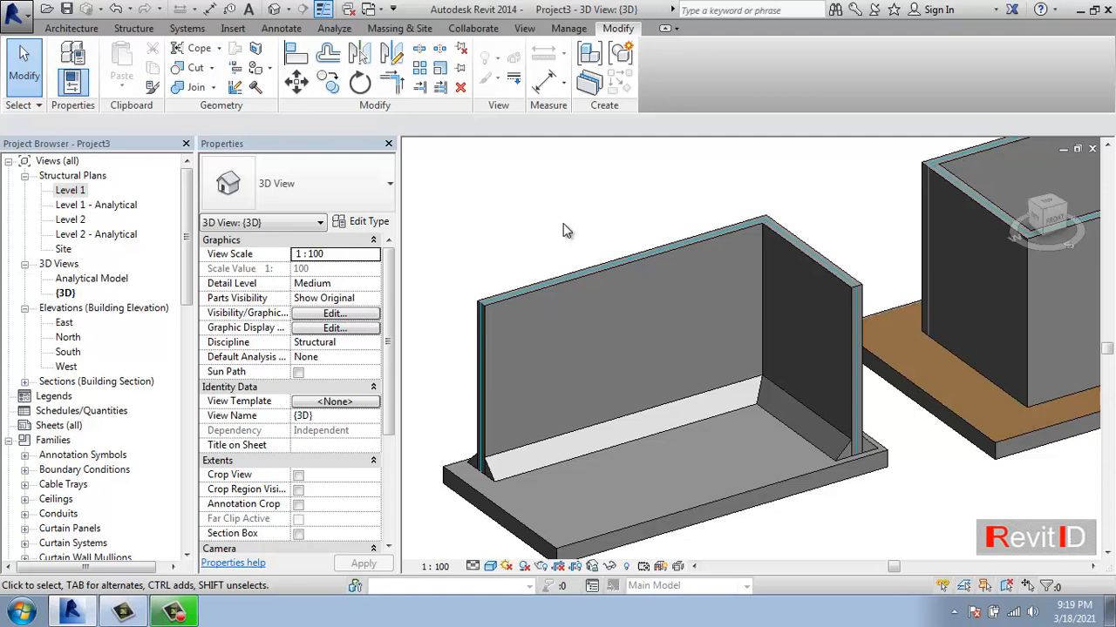
Save the project on the Desktop as Project3
scroll(563, 224, "down", 2)
middle_click_drag(630, 213, 624, 256)
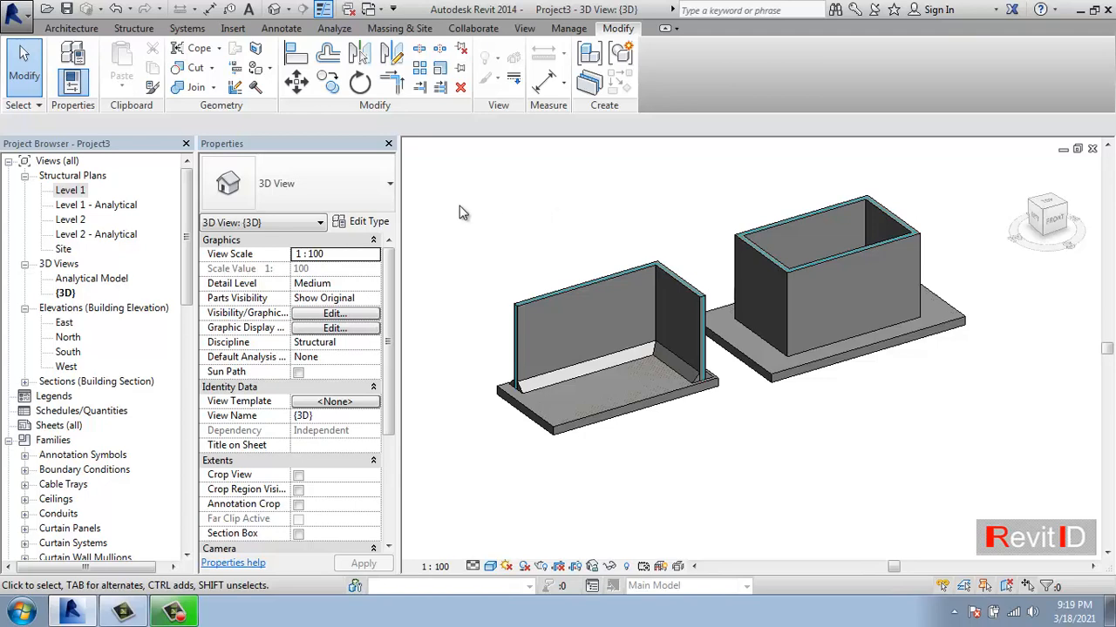
left_click(66, 10)
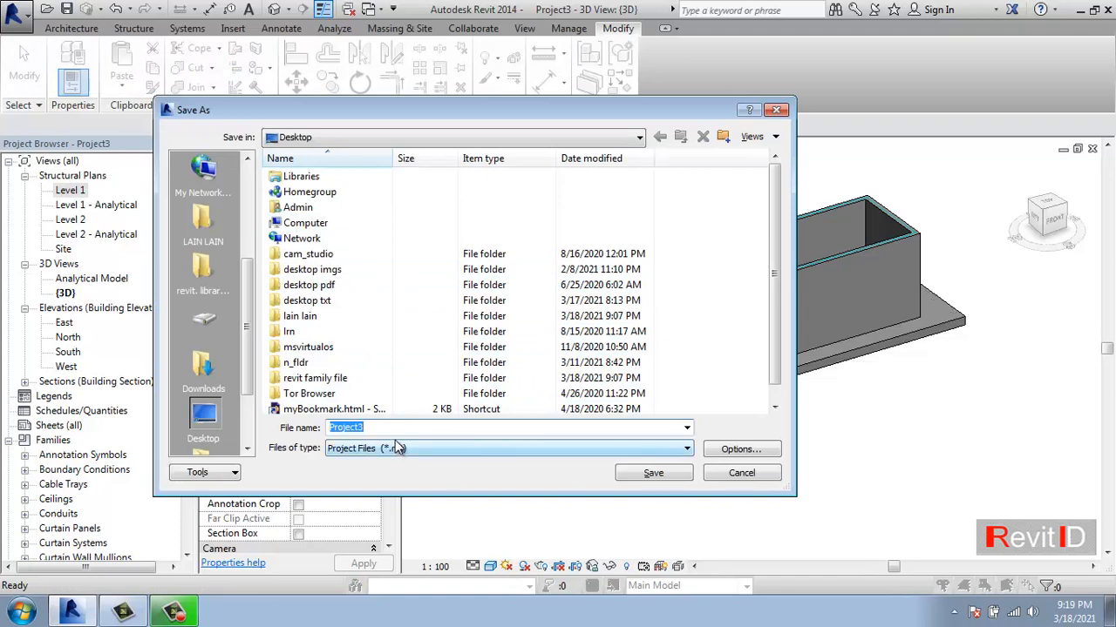
left_click(670, 473)
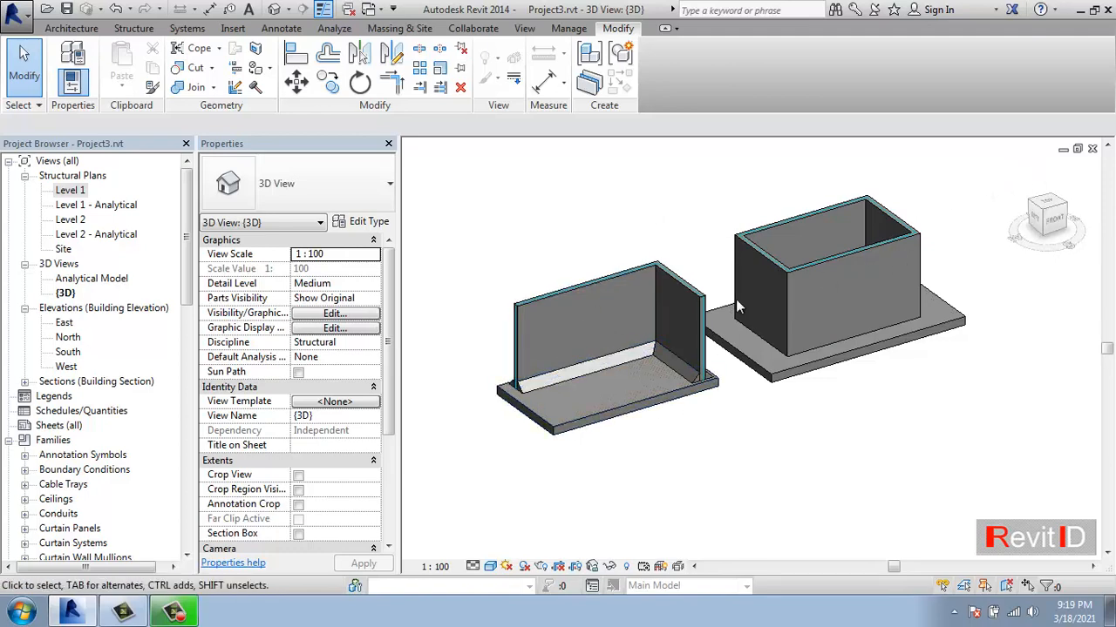
Close the project by closing its 3D view, section view and remaining open view
scroll(522, 394, "up", 4)
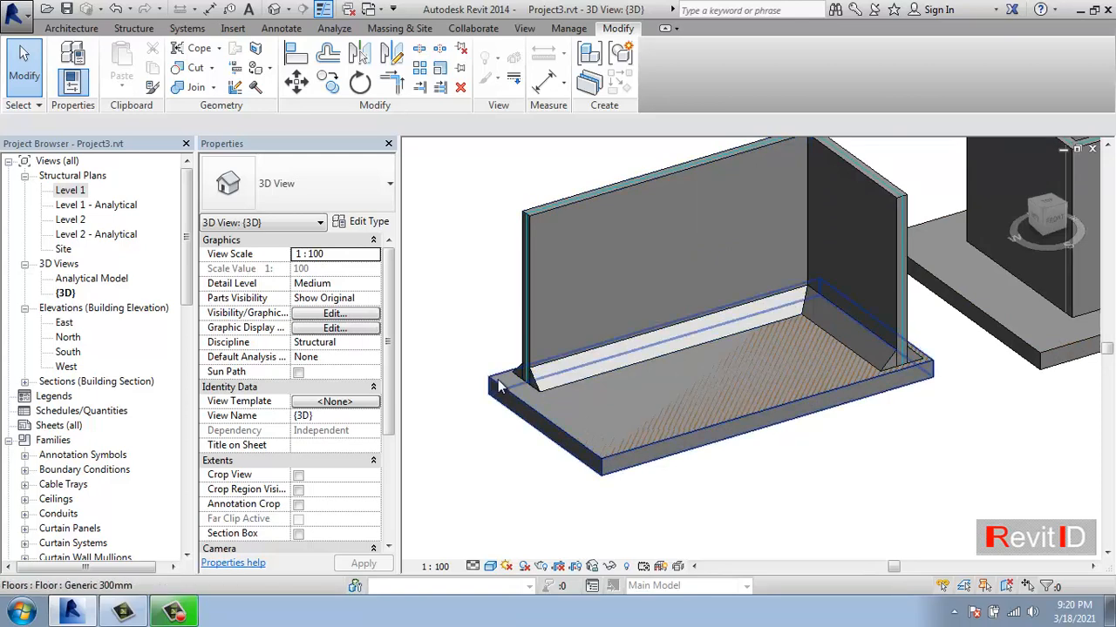
left_click(1091, 149)
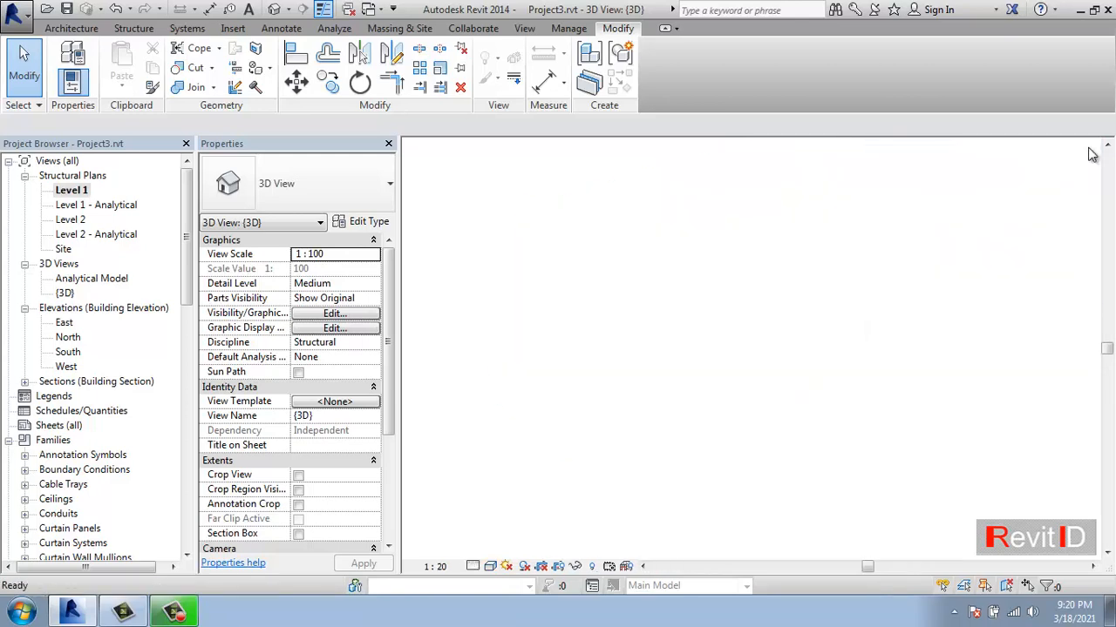
left_click(1092, 149)
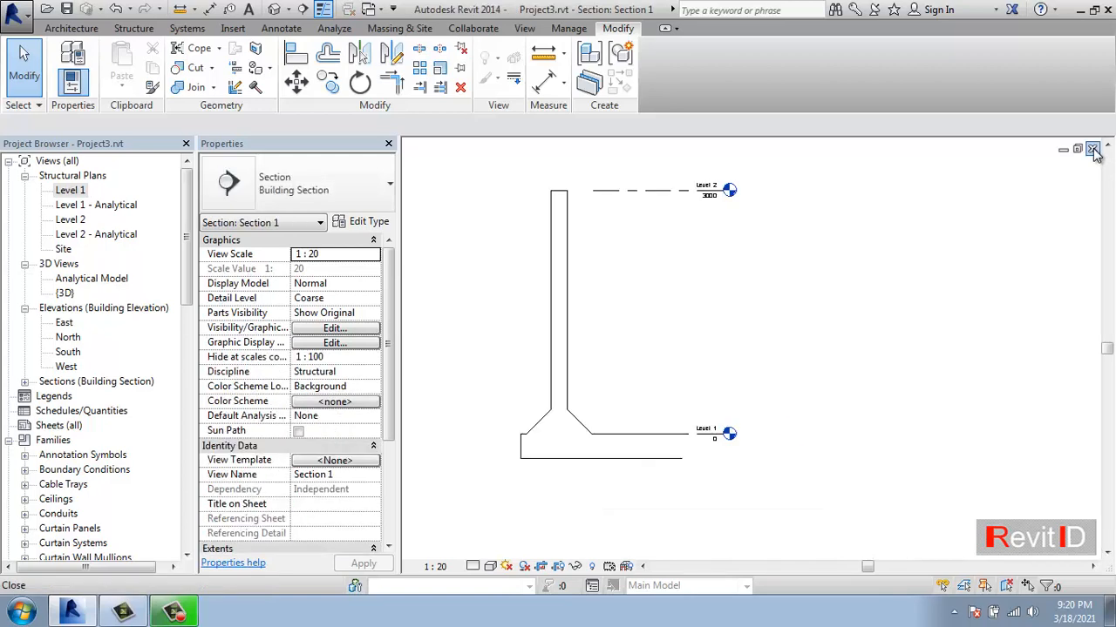
left_click(1092, 149)
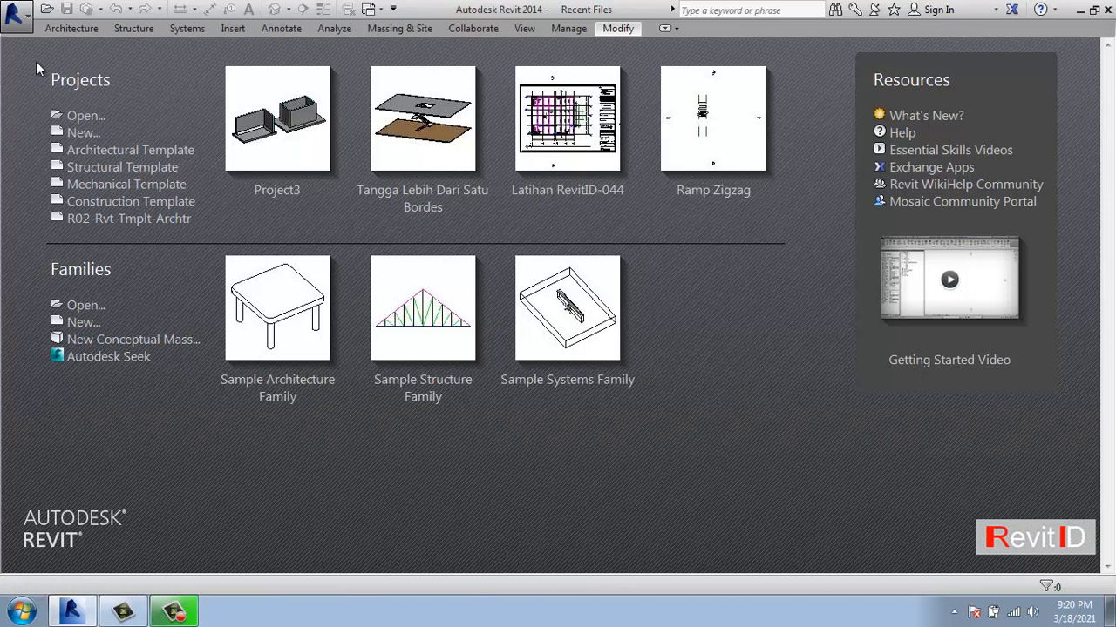
Create a new family from the Metric Profile.rft template
left_click(84, 322)
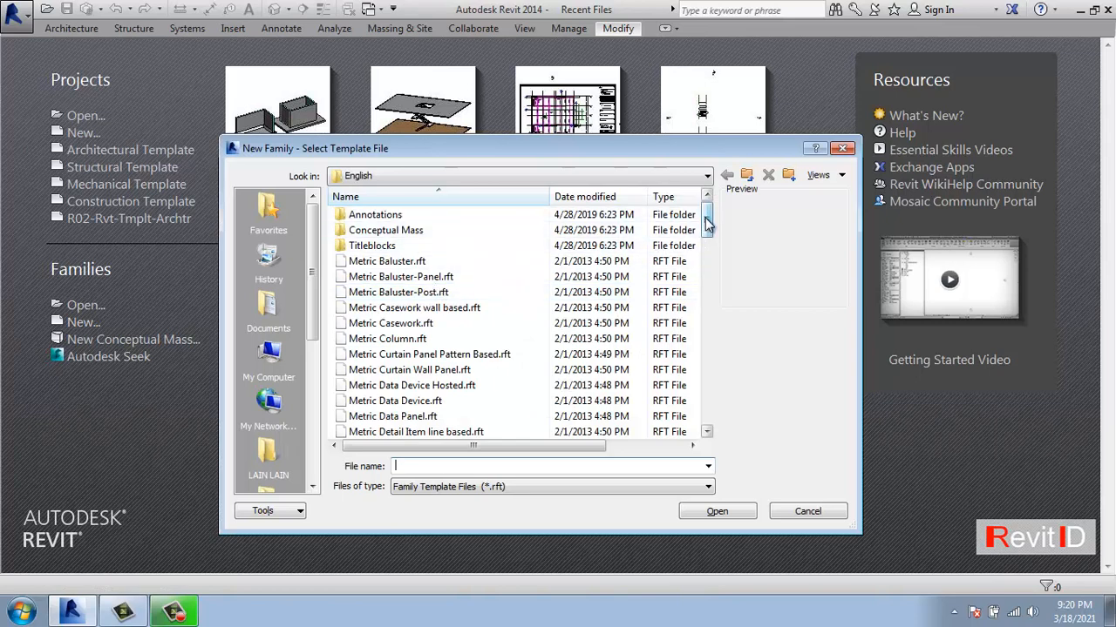
left_click_drag(706, 225, 706, 355)
left_click(395, 327)
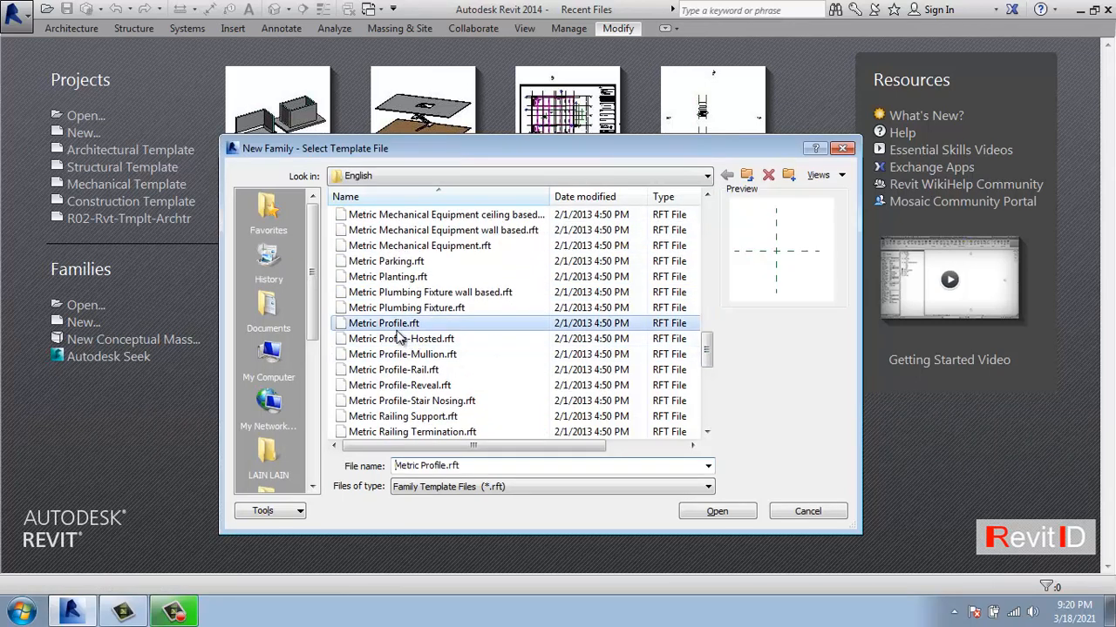
left_click(717, 512)
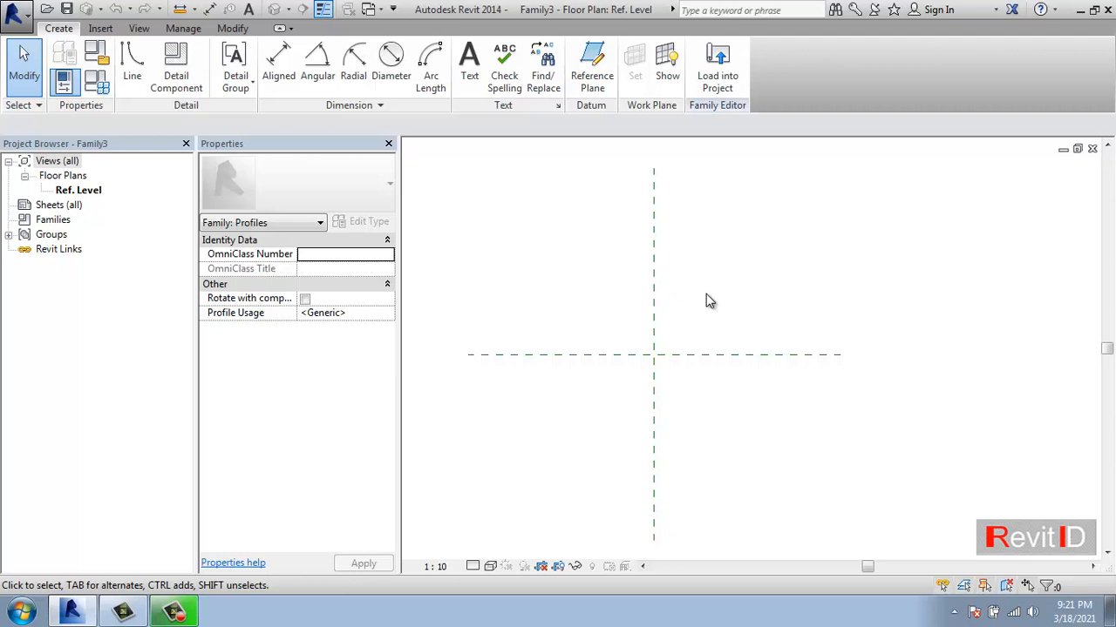
Draw a vertical reference plane right of the vertical centre plane and a horizontal one about 141 mm above the horizontal centre plane
right_click(714, 359)
left_click(753, 361)
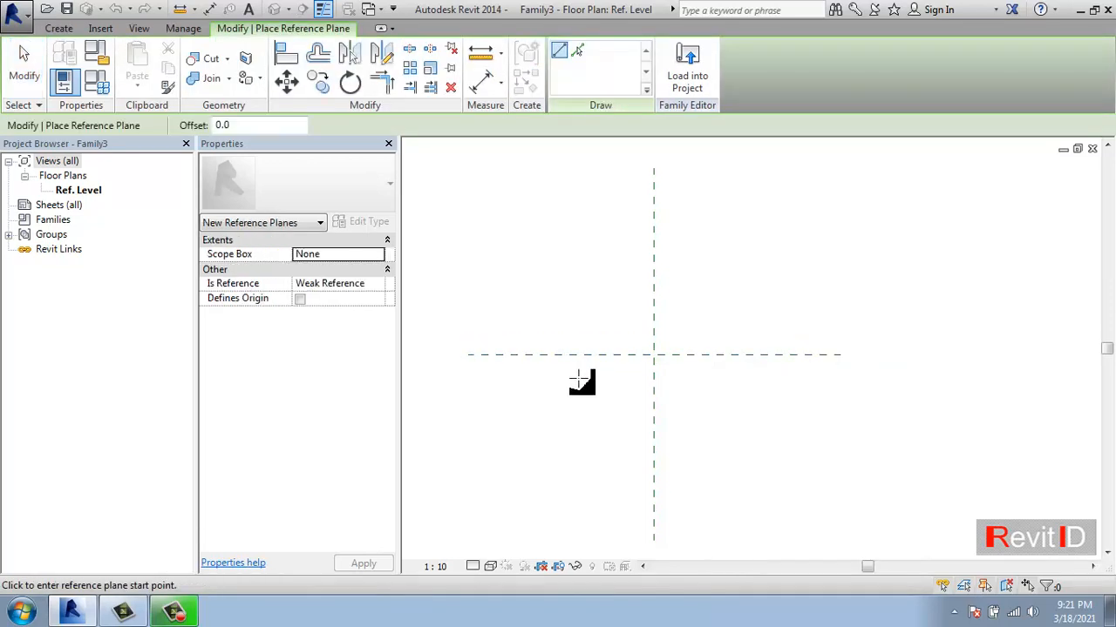
left_click(695, 272)
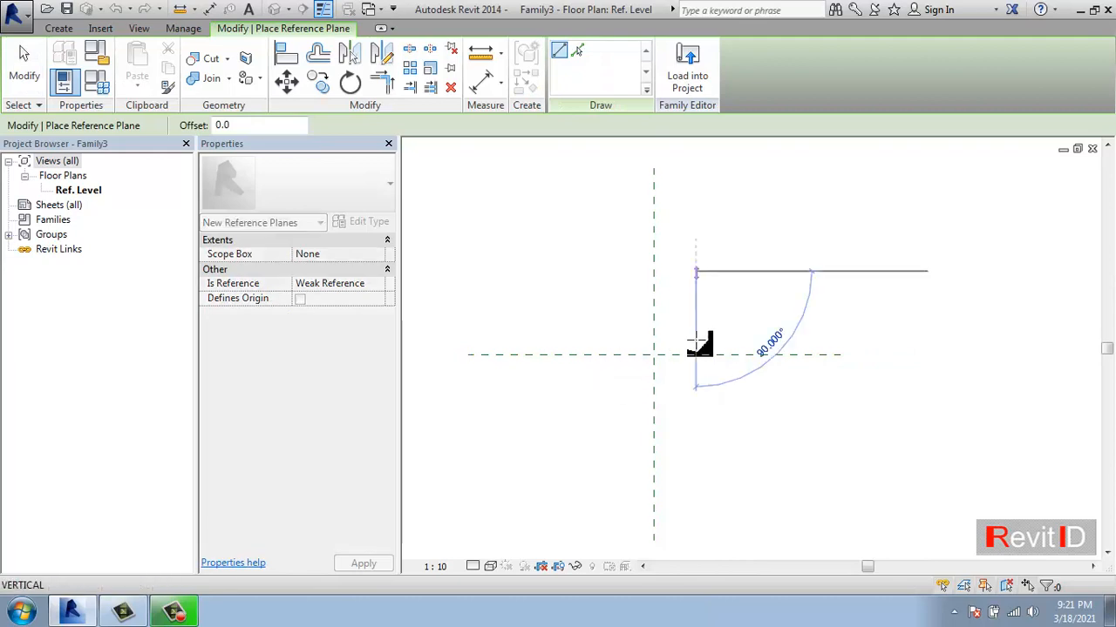
left_click(696, 397)
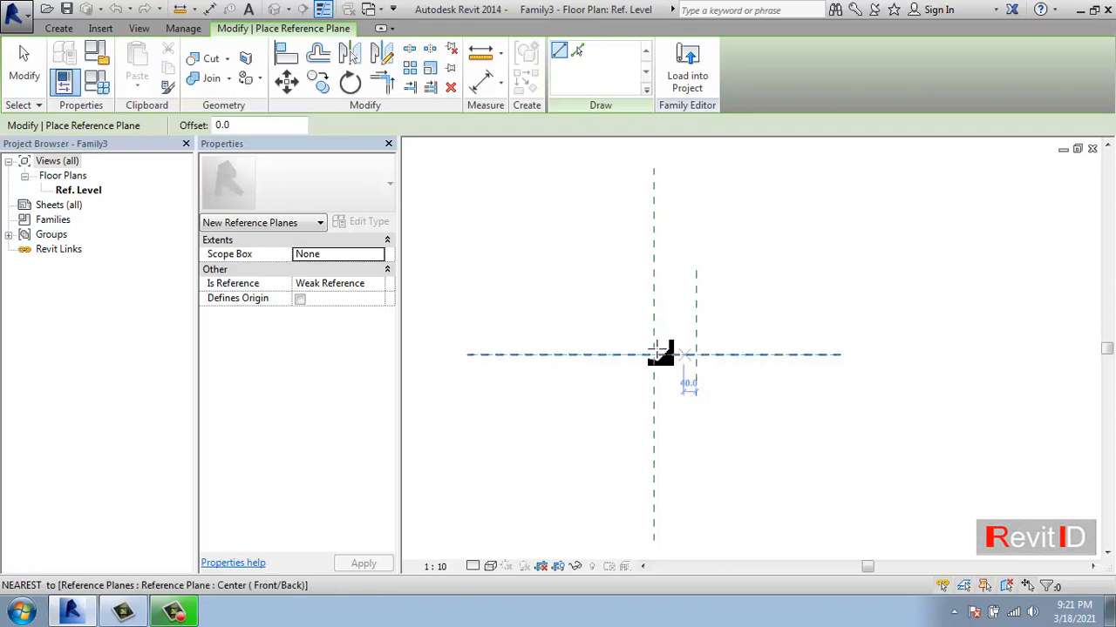
left_click(595, 310)
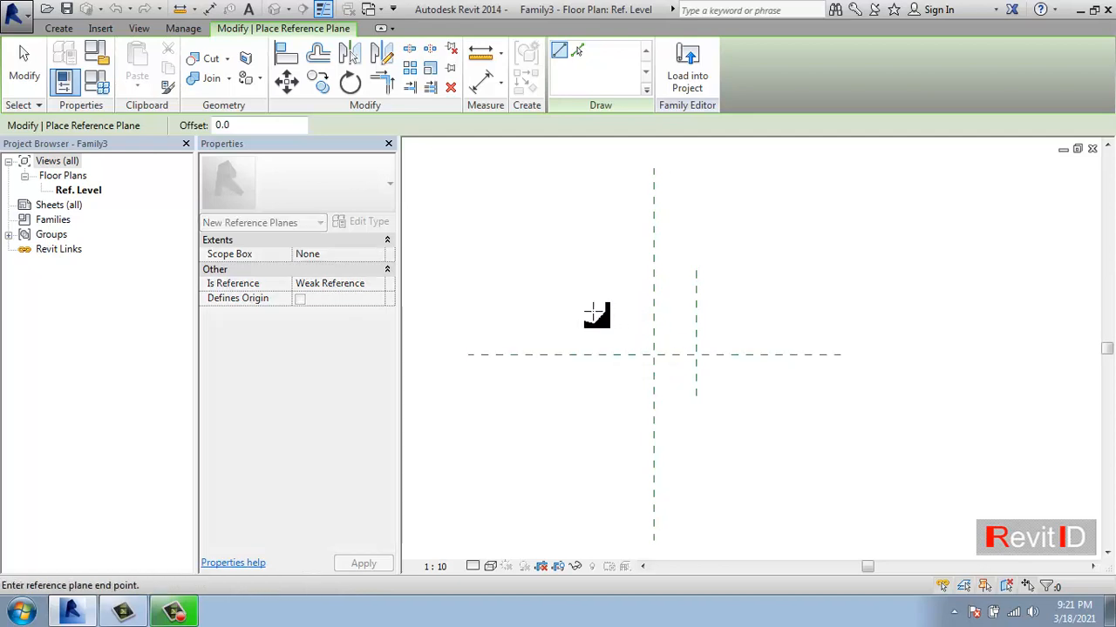
left_click(744, 311)
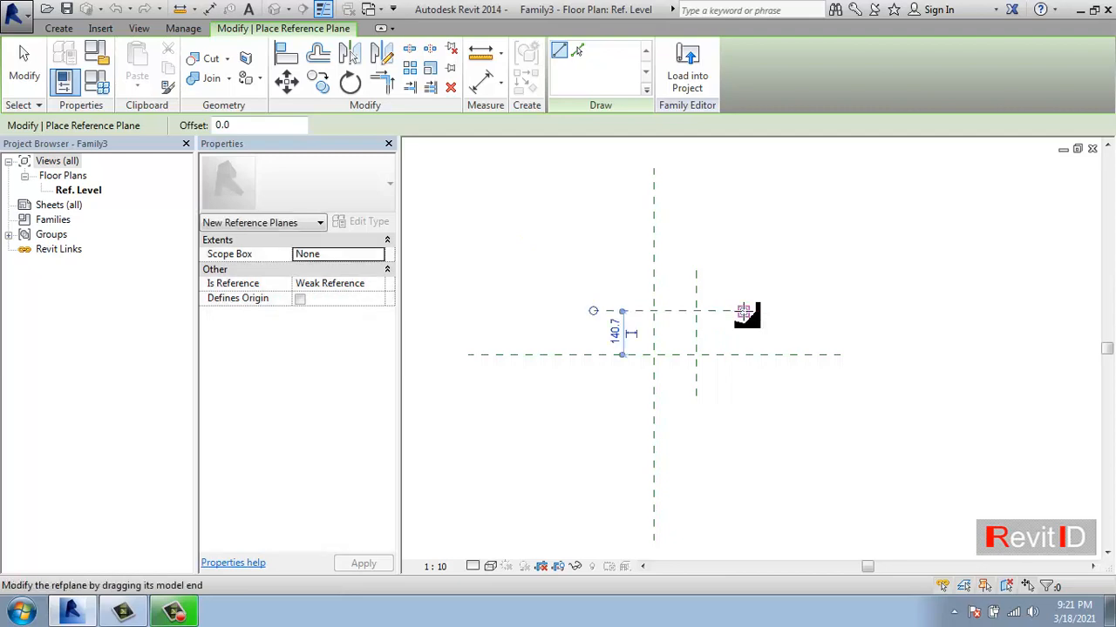
key("Escape")
key("Escape")
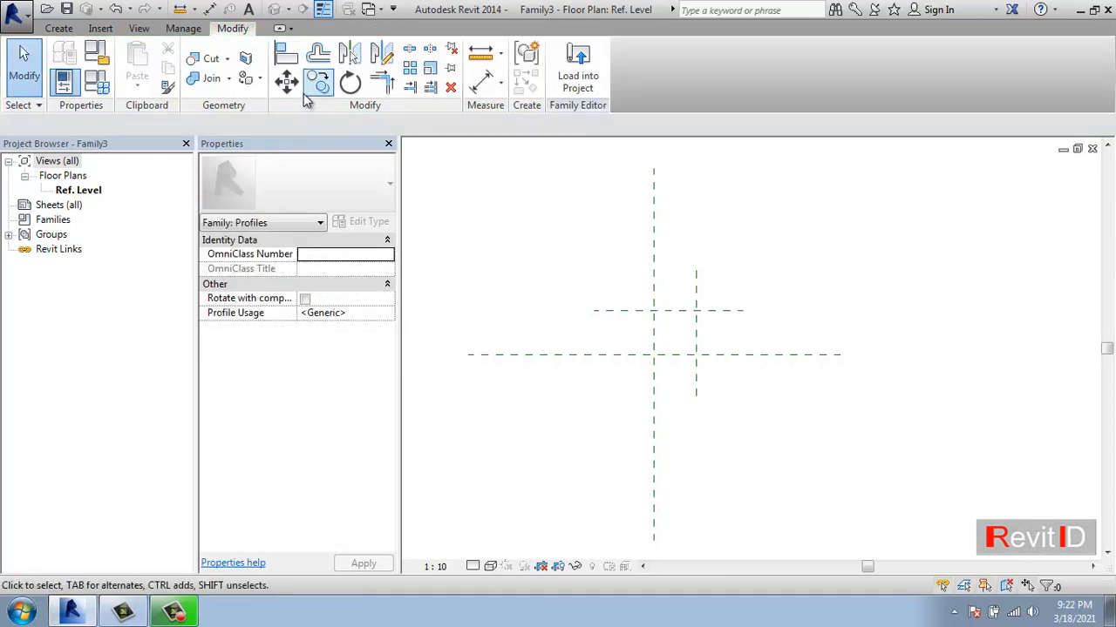
Add an aligned dimension between the vertical centre plane and the parallel reference plane beside it, below the horizontal centre plane
left_click(483, 81)
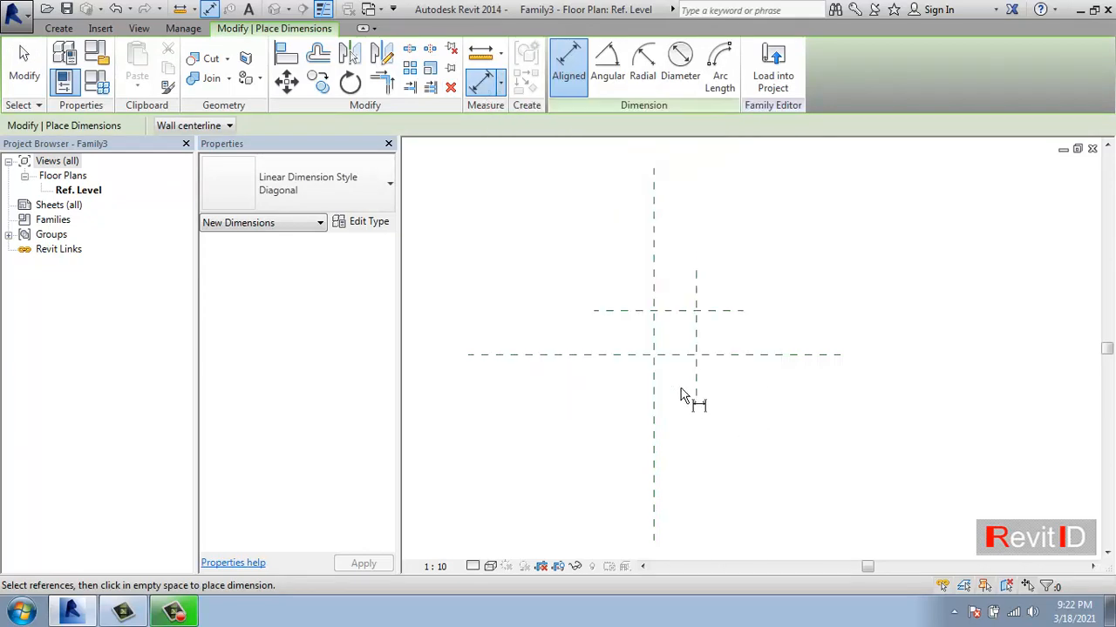
scroll(678, 390, "up", 3)
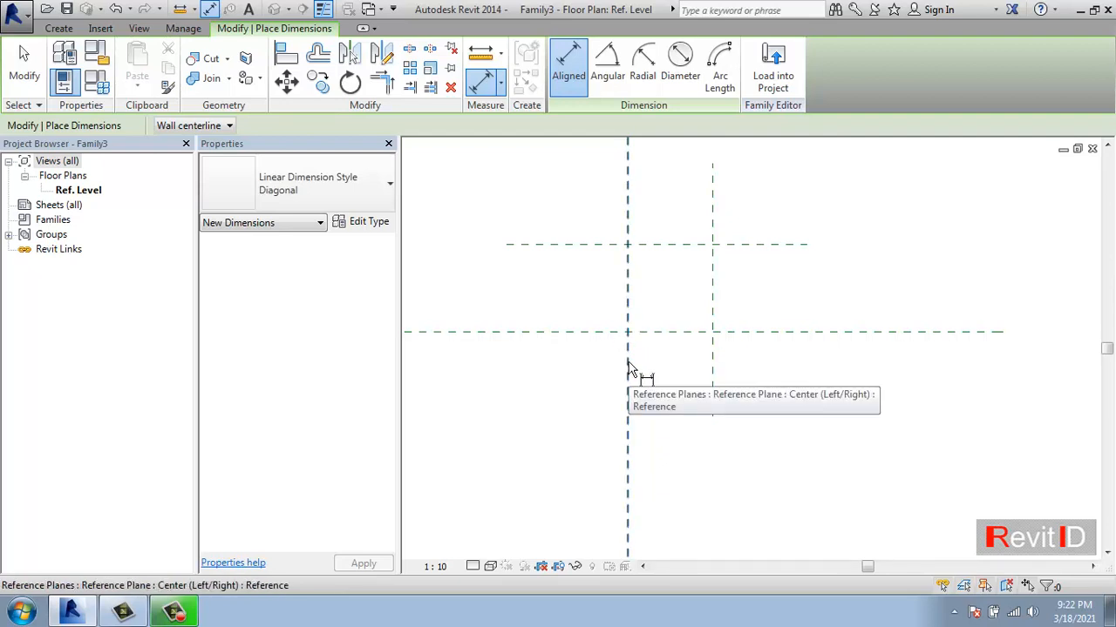
left_click(628, 370)
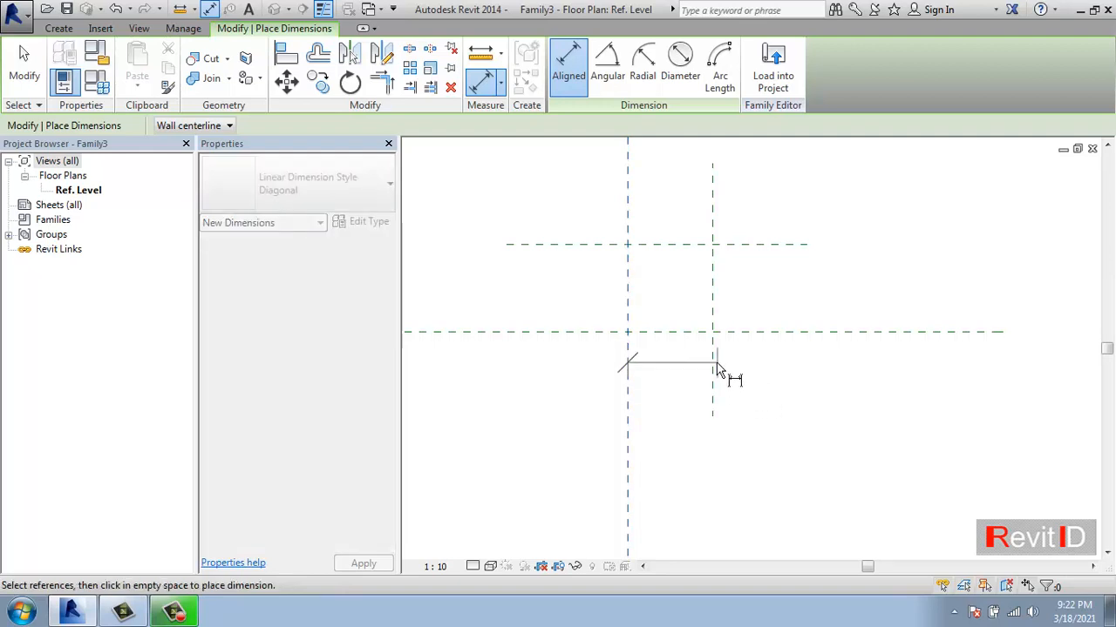
left_click(716, 370)
left_click(775, 407)
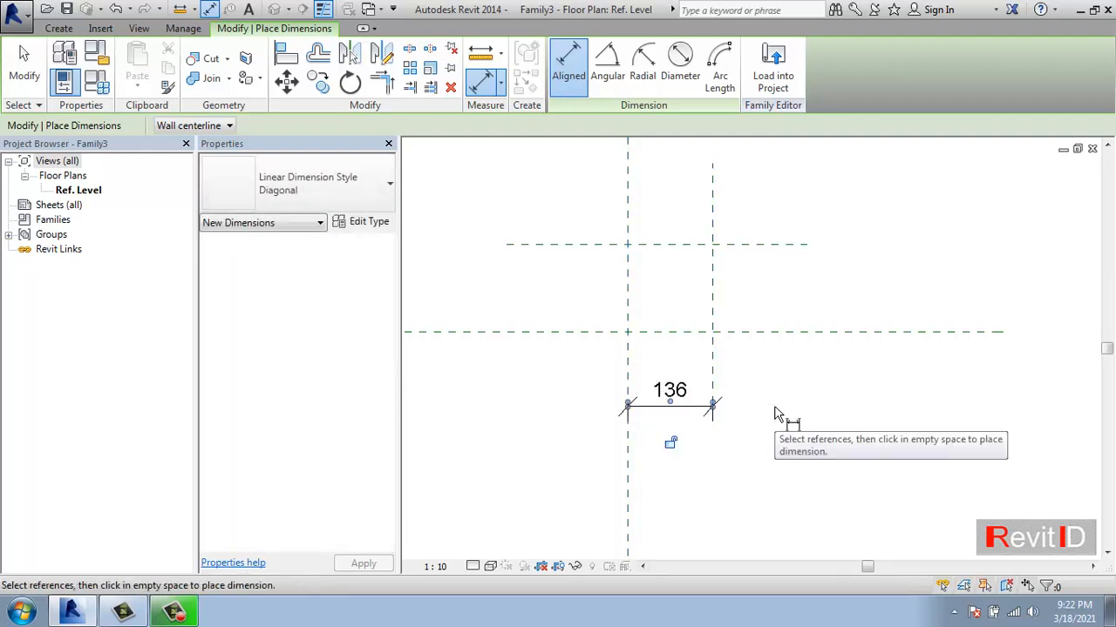
key("Escape")
key("Escape")
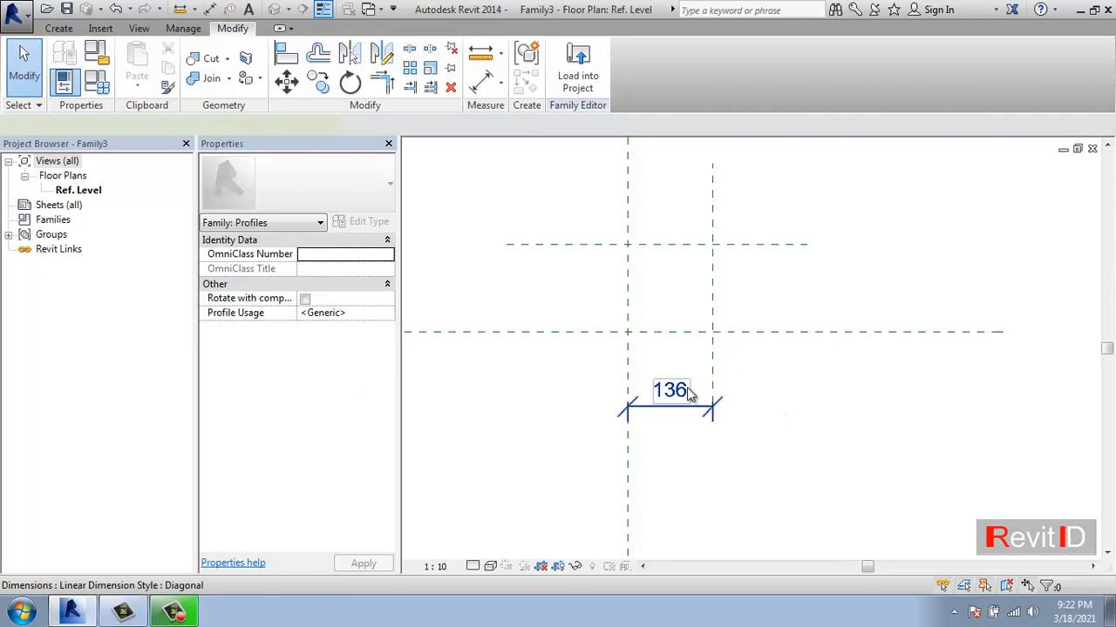
Label the horizontal spacing dimension with a new type parameter named Lebar, grouped under Dimensions
left_click(694, 370)
left_click(430, 125)
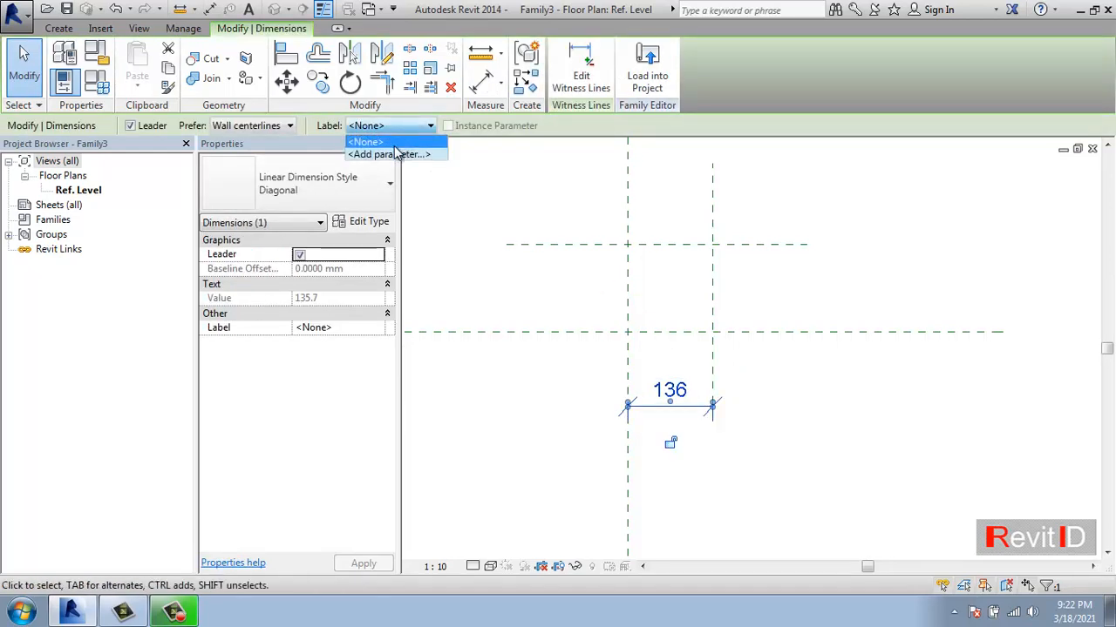
left_click(394, 156)
type("l")
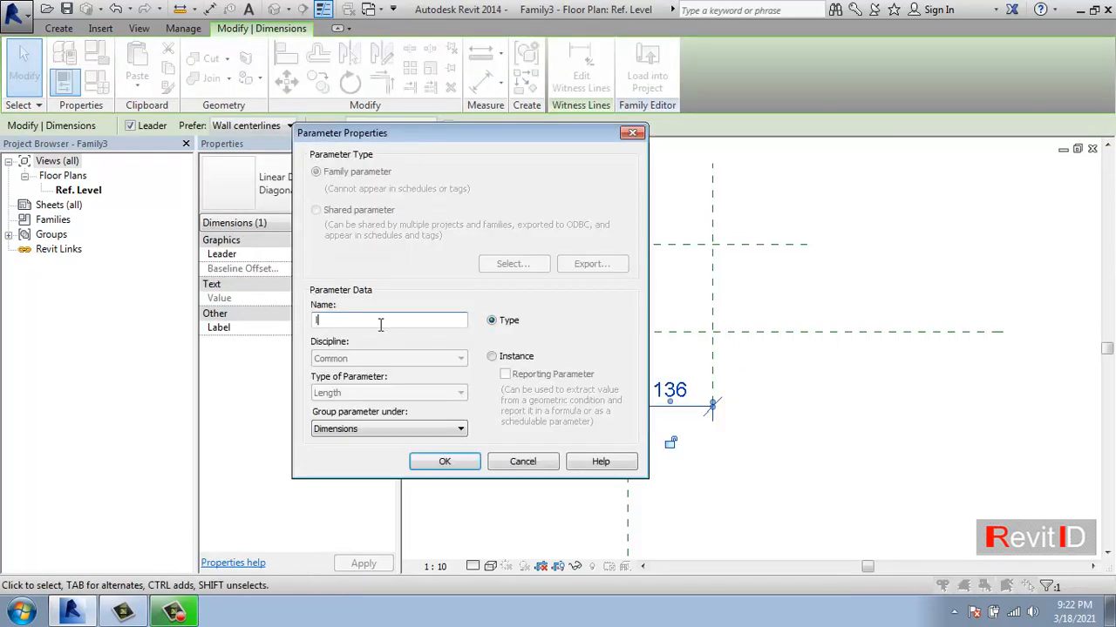
type("EBA")
key("BackSpace")
key("BackSpace")
key("BackSpace")
key("BackSpace")
type("Lebar")
left_click(468, 468)
left_click(778, 405)
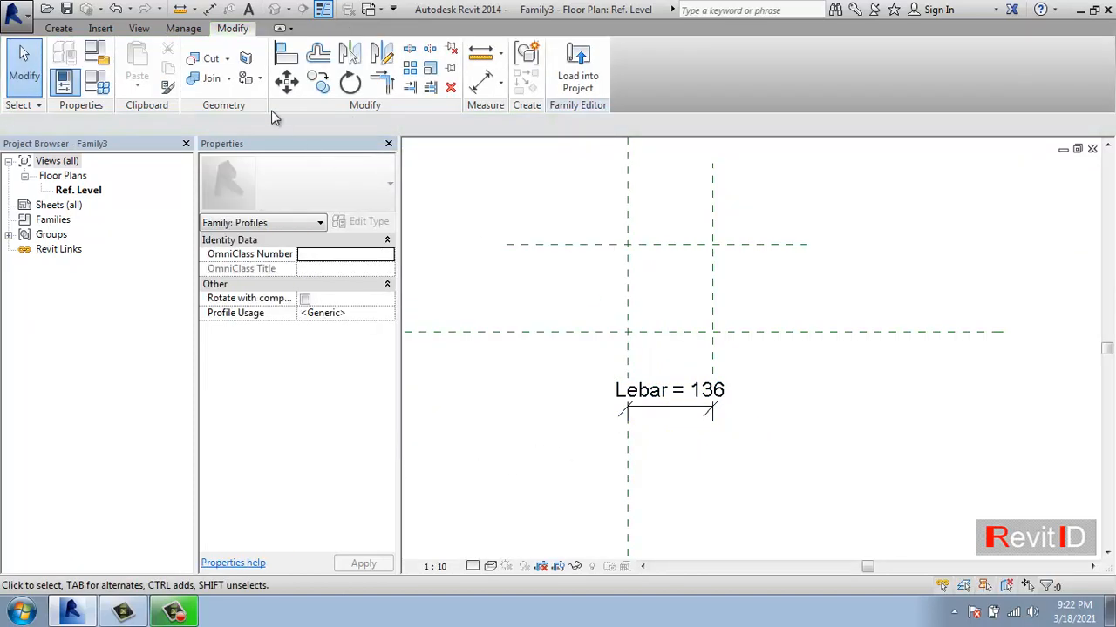
Add an aligned dimension between the horizontal centre plane and the parallel reference plane above it
left_click(479, 87)
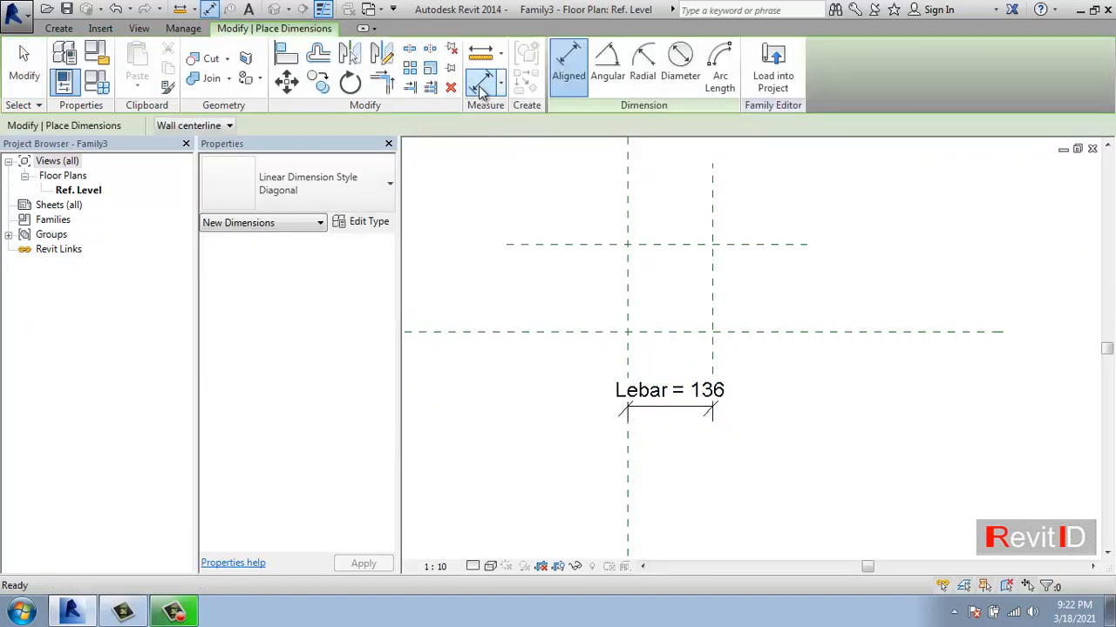
left_click(573, 332)
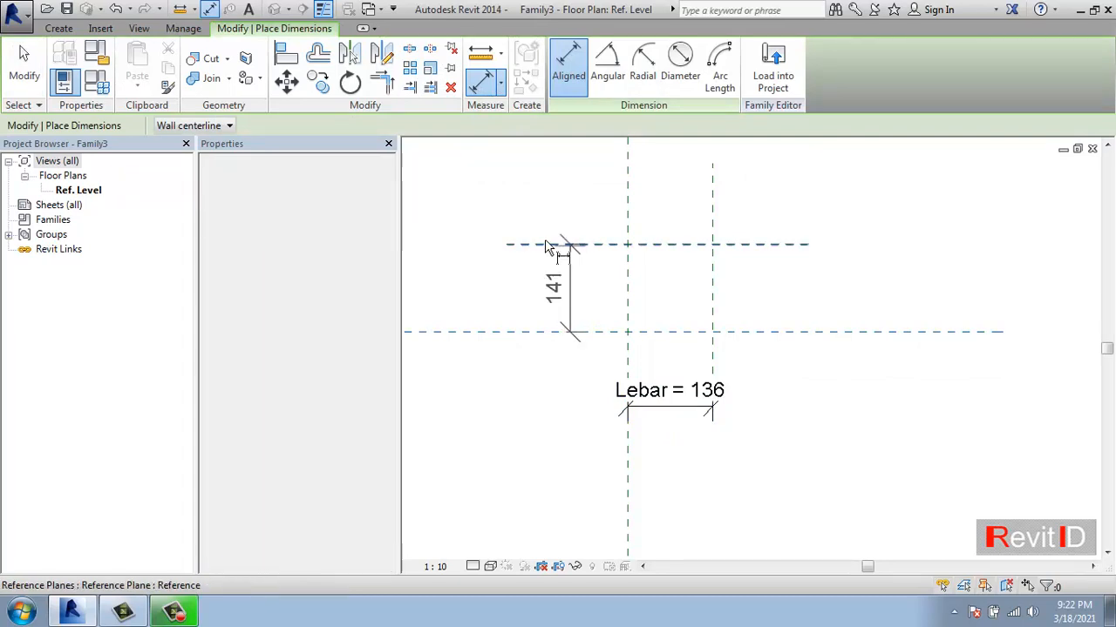
left_click(559, 244)
left_click(502, 221)
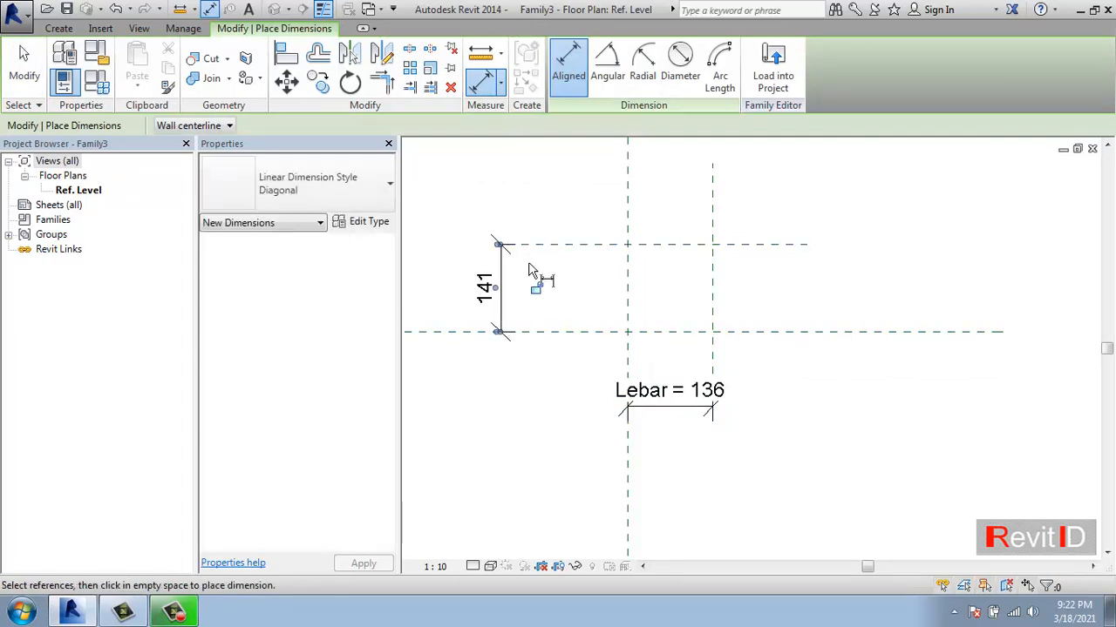
key("Escape")
key("Escape")
Label the vertical spacing dimension with a new type parameter named Tinggi, grouped under Dimensions
left_click(500, 288)
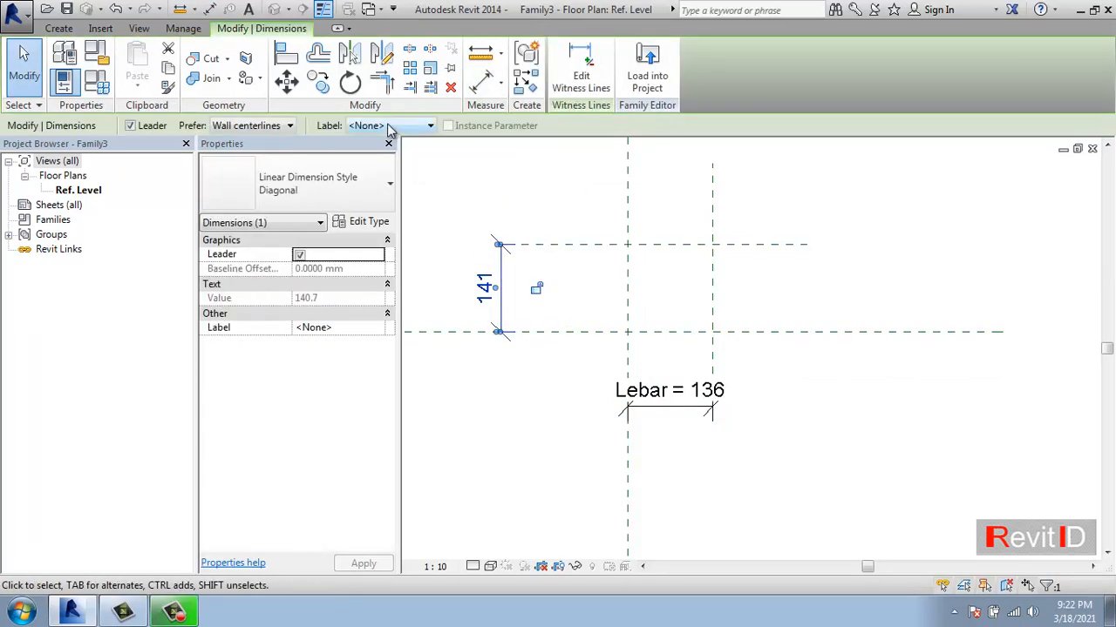
left_click(387, 125)
left_click(385, 152)
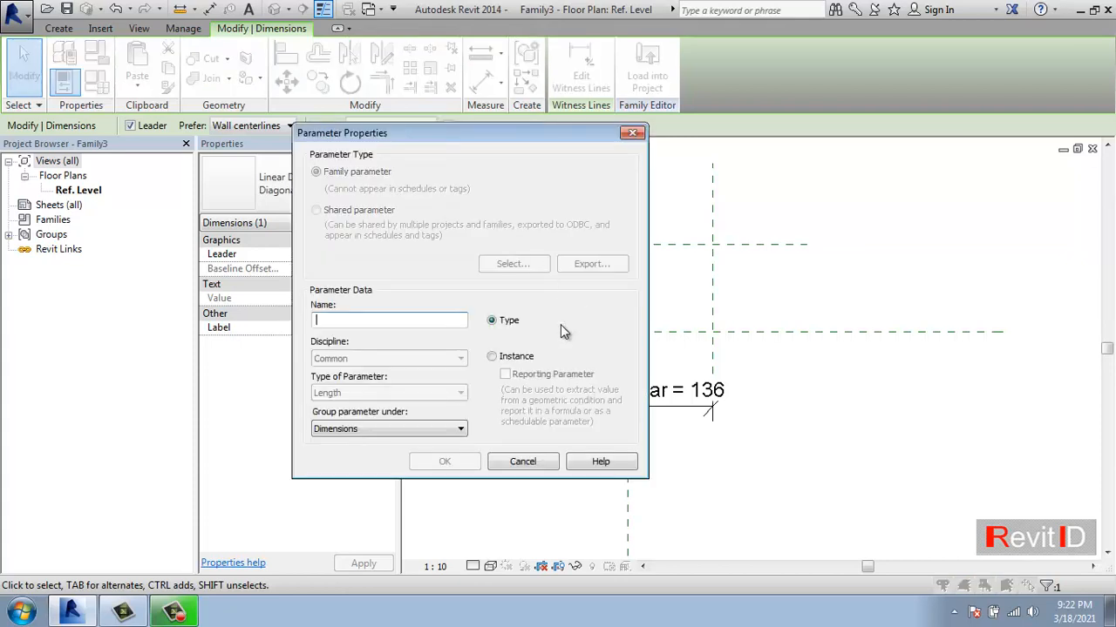
type("Tinggi")
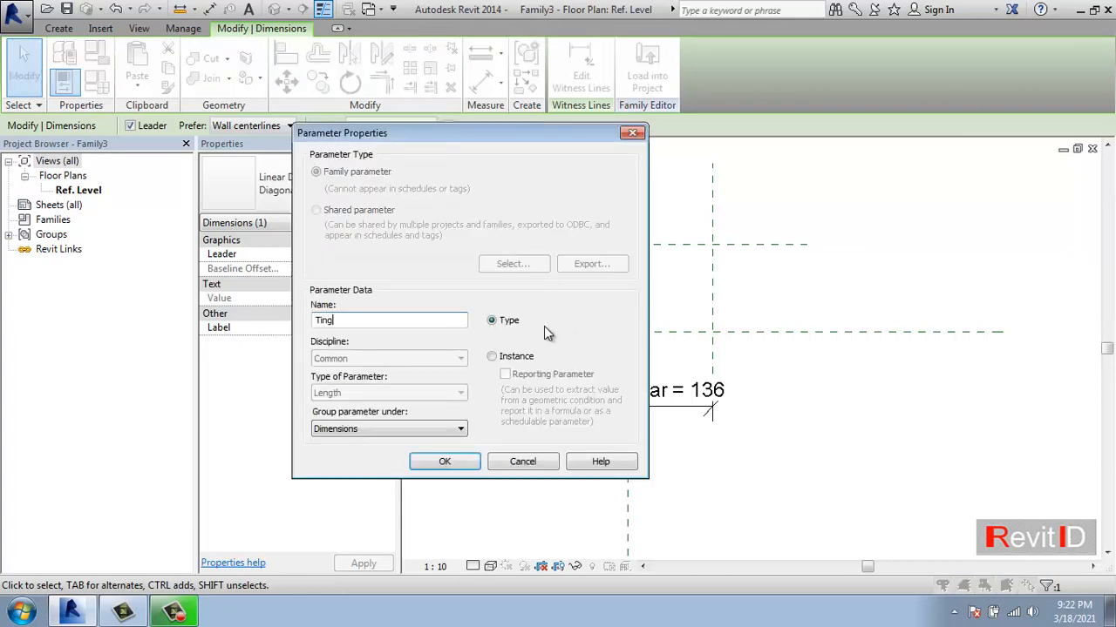
left_click(463, 465)
left_click(494, 444)
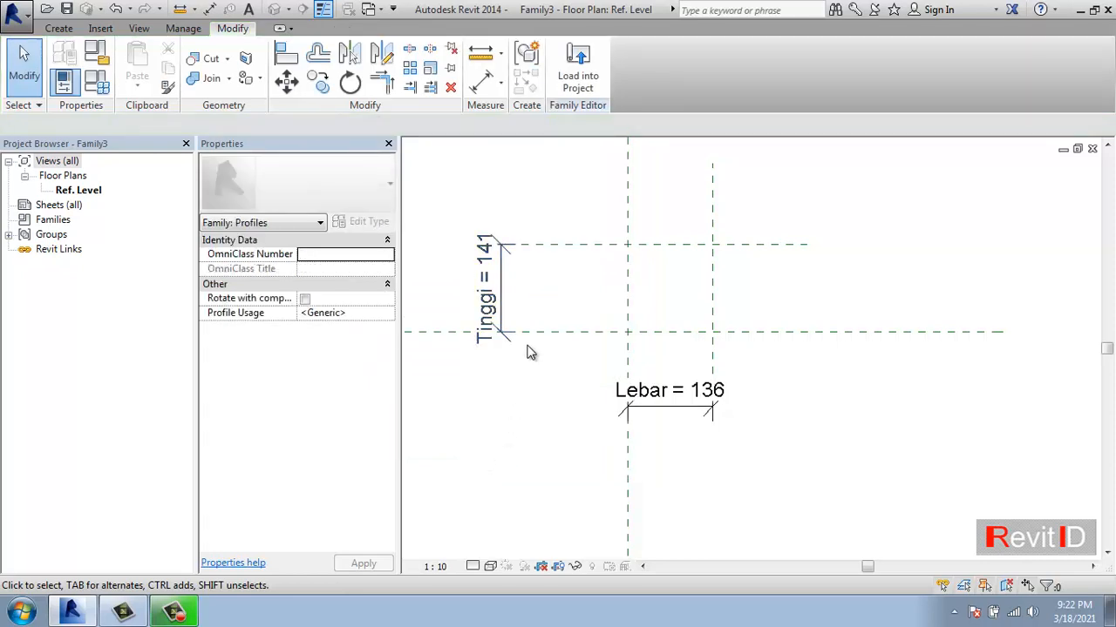
left_click(104, 90)
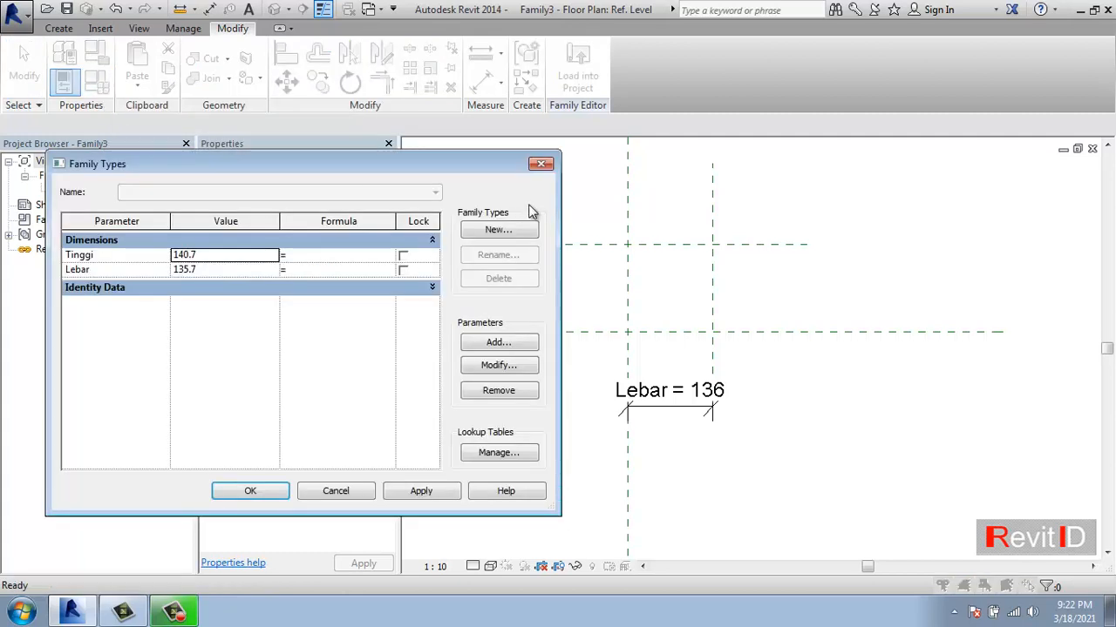
left_click_drag(462, 165, 388, 156)
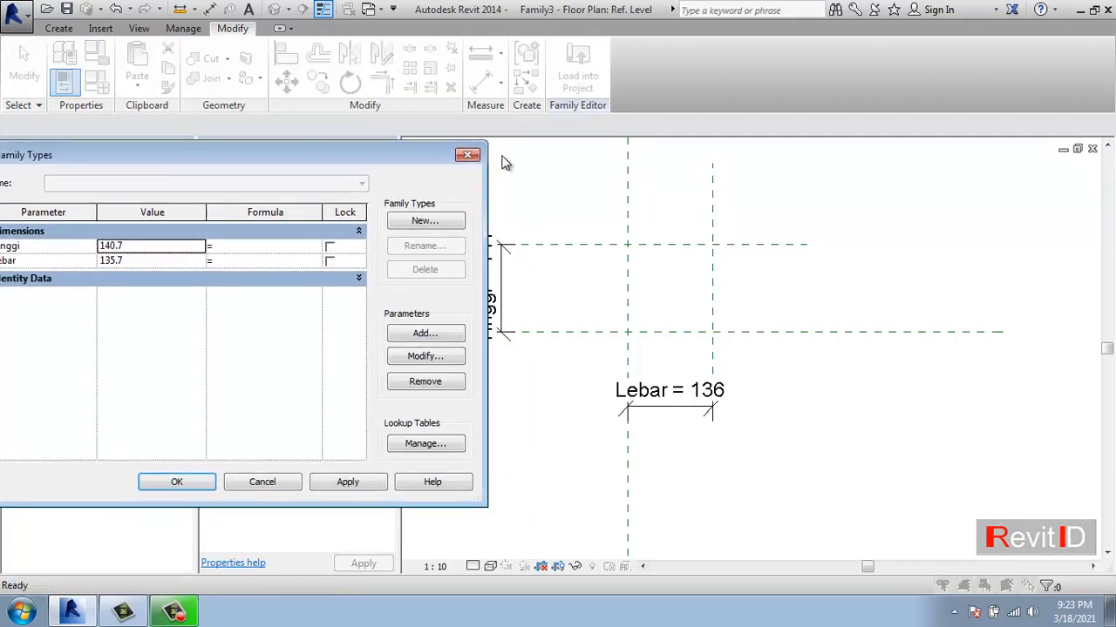
left_click(467, 156)
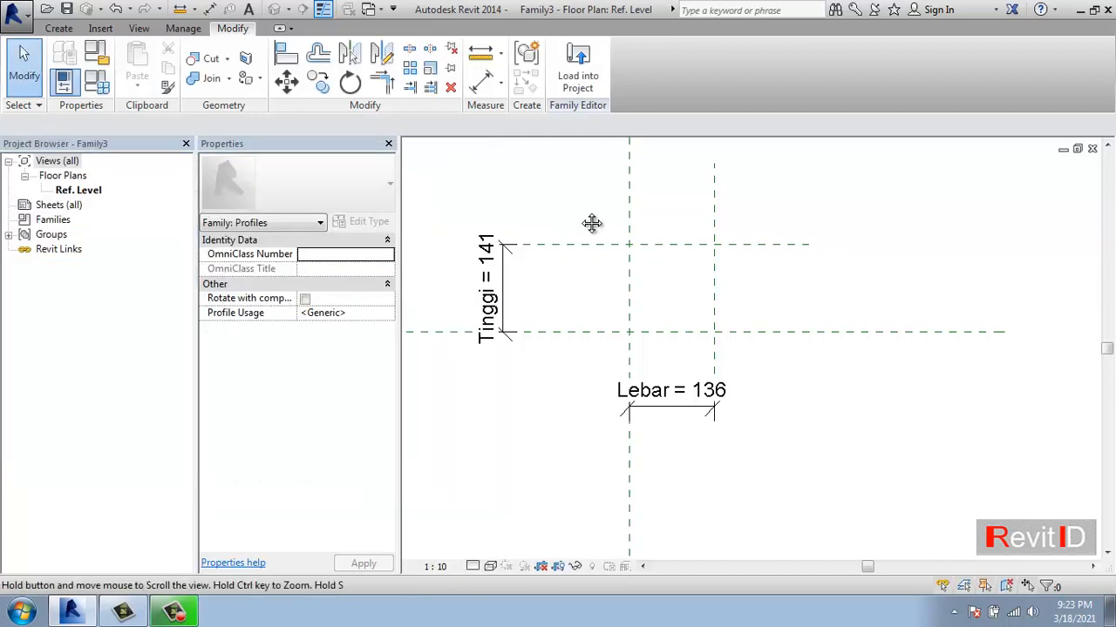
Set both the Tinggi and Lebar parameters to 100 mm in the family types
middle_click_drag(593, 224, 774, 244)
left_click(94, 82)
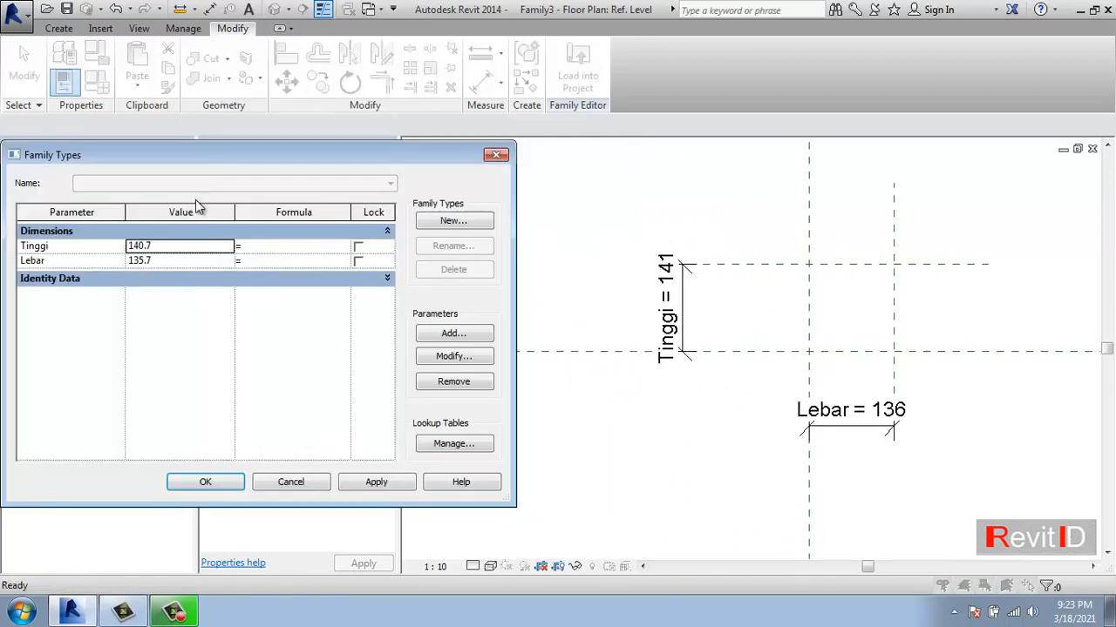
left_click_drag(139, 152, 144, 138)
left_click(175, 232)
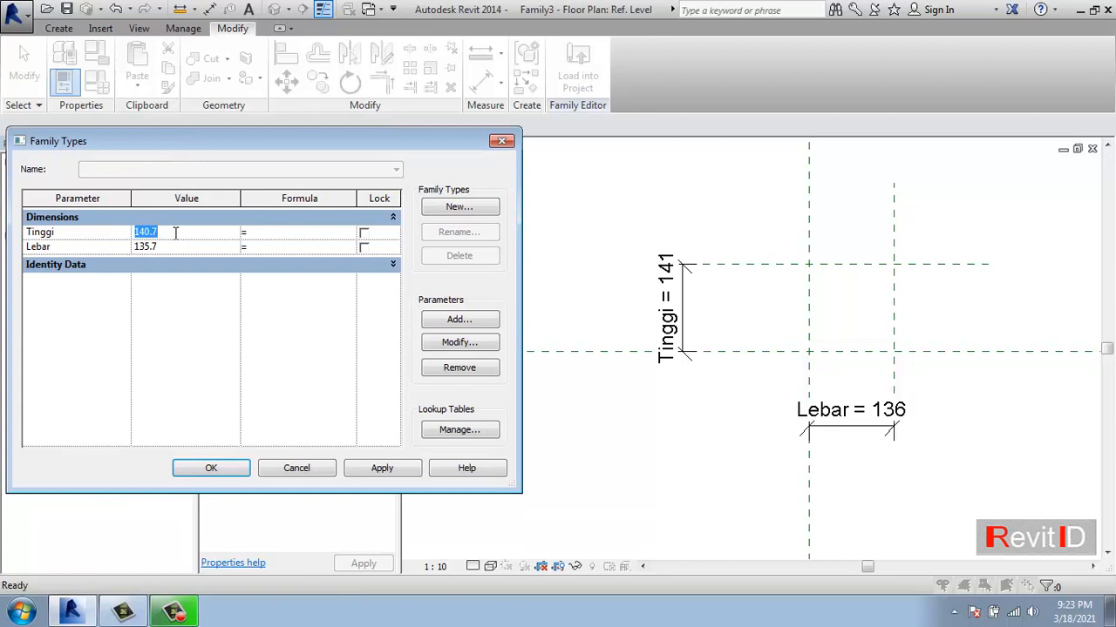
type("100")
left_click(181, 250)
type("10")
left_click(368, 469)
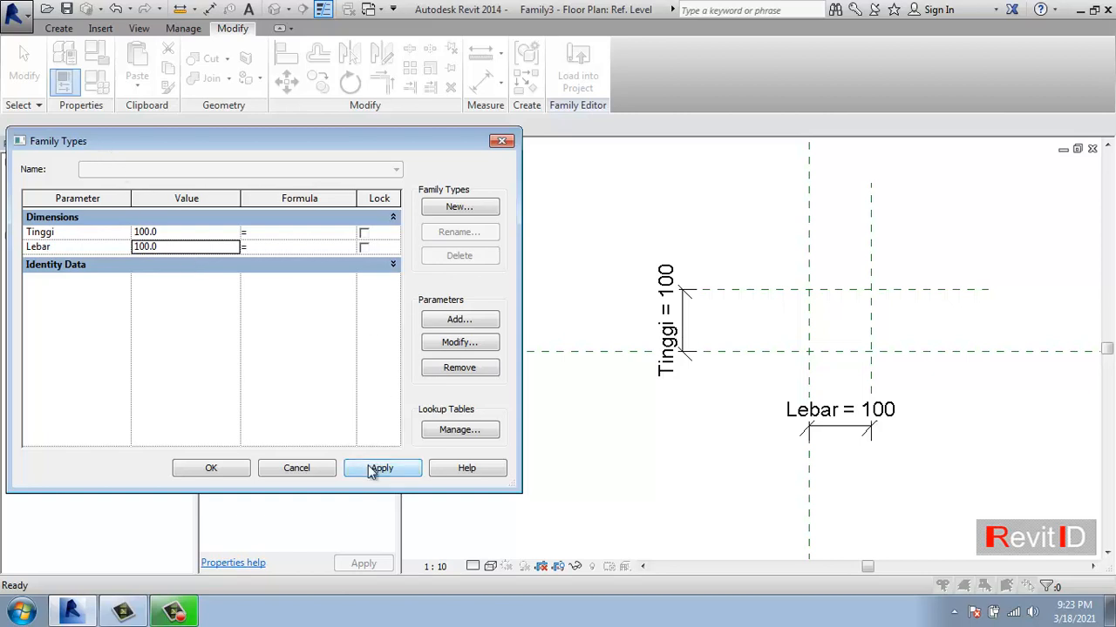
left_click(212, 468)
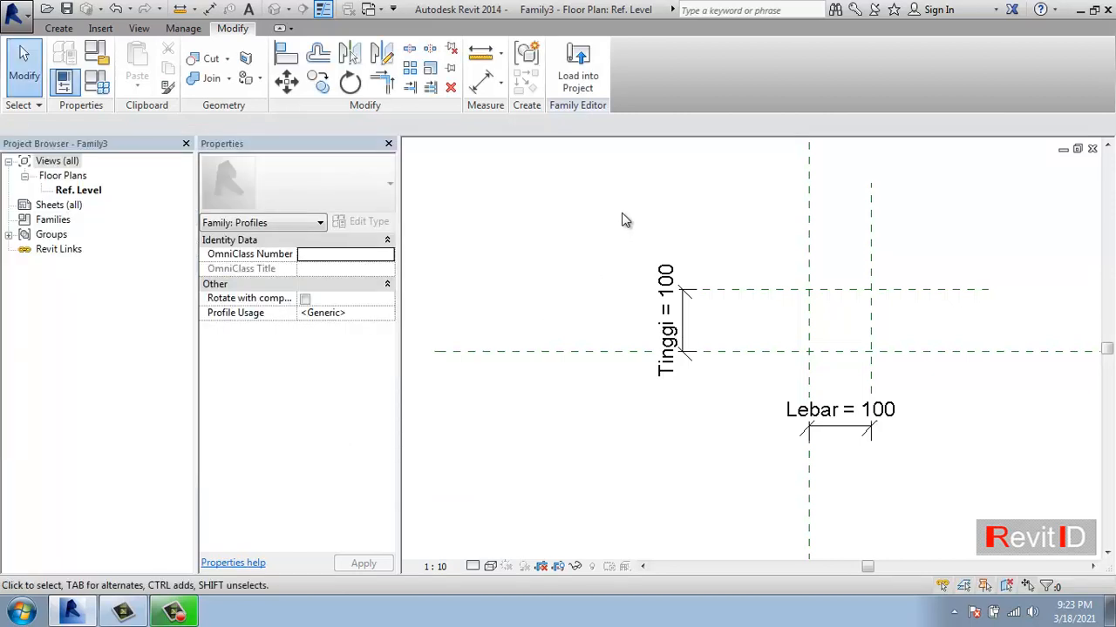
Create profile lines by picking the vertical and horizontal centre reference planes, with Lock enabled so they stay attached
middle_click_drag(659, 273, 558, 275)
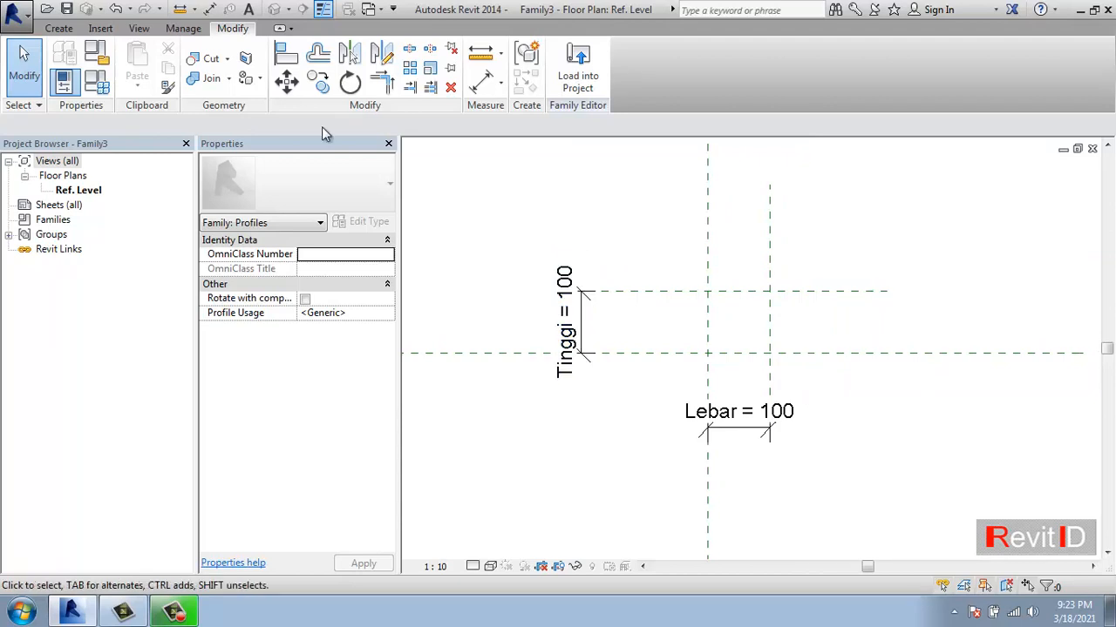
left_click(68, 31)
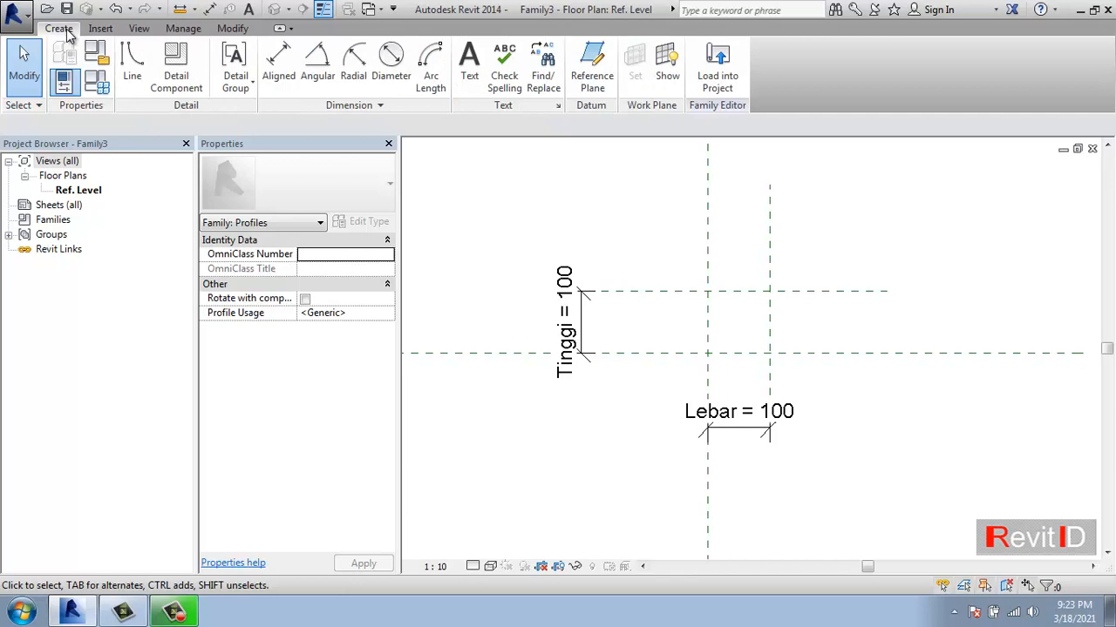
left_click(131, 62)
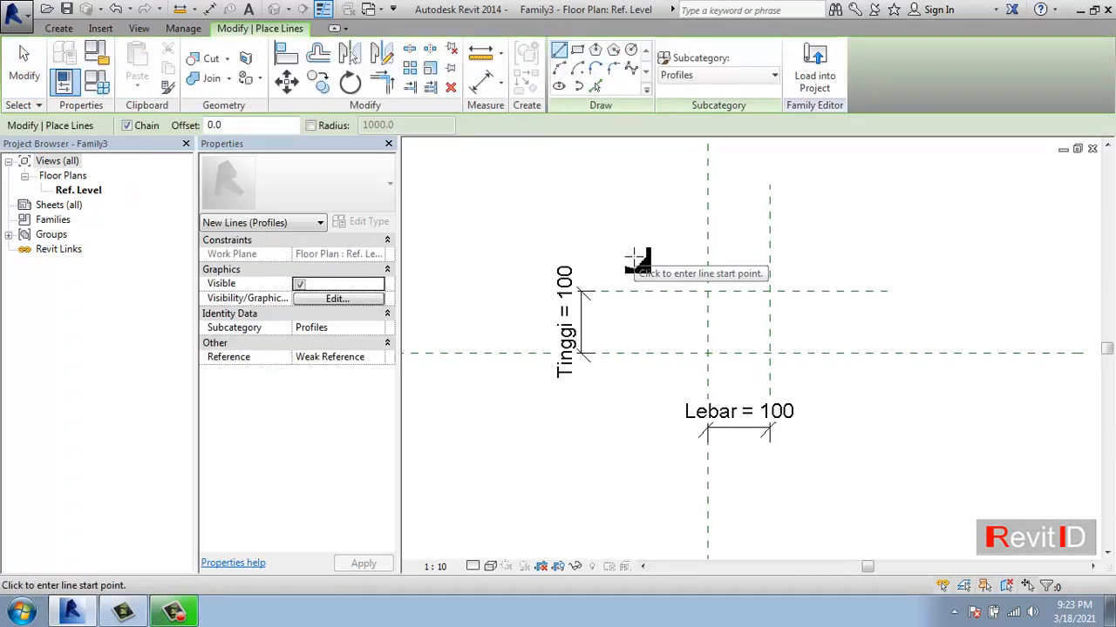
left_click(596, 86)
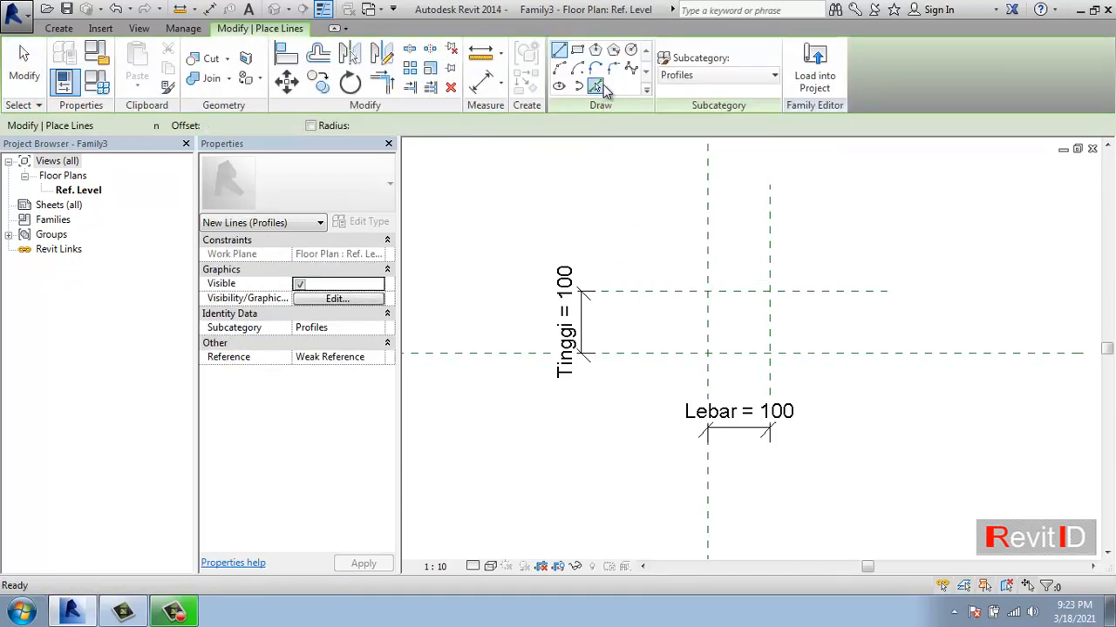
left_click(278, 127)
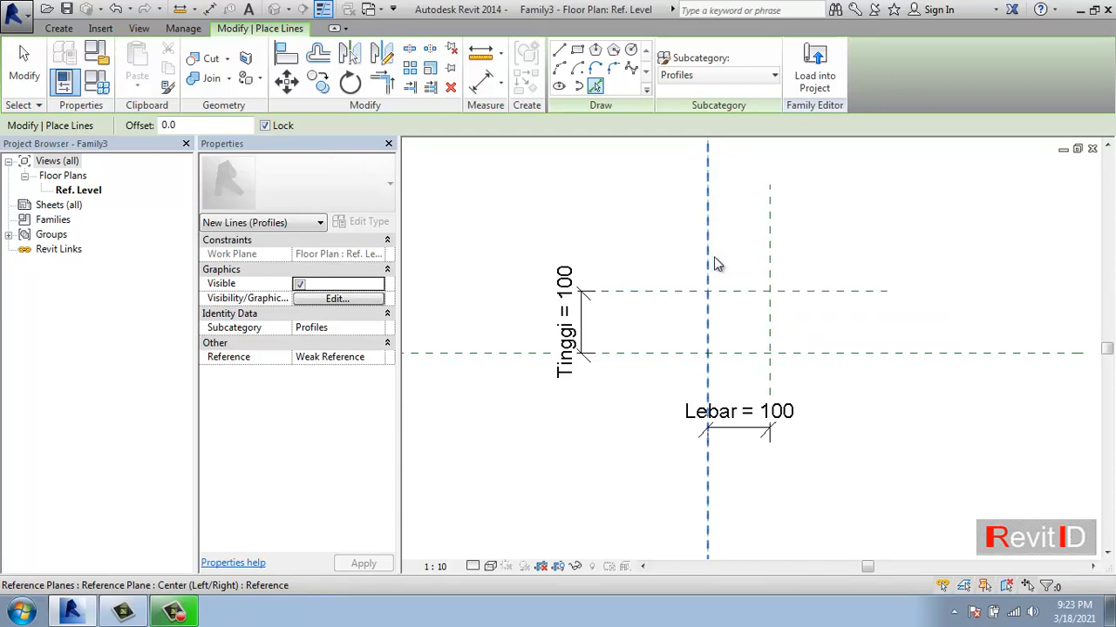
left_click(710, 319)
left_click(839, 362)
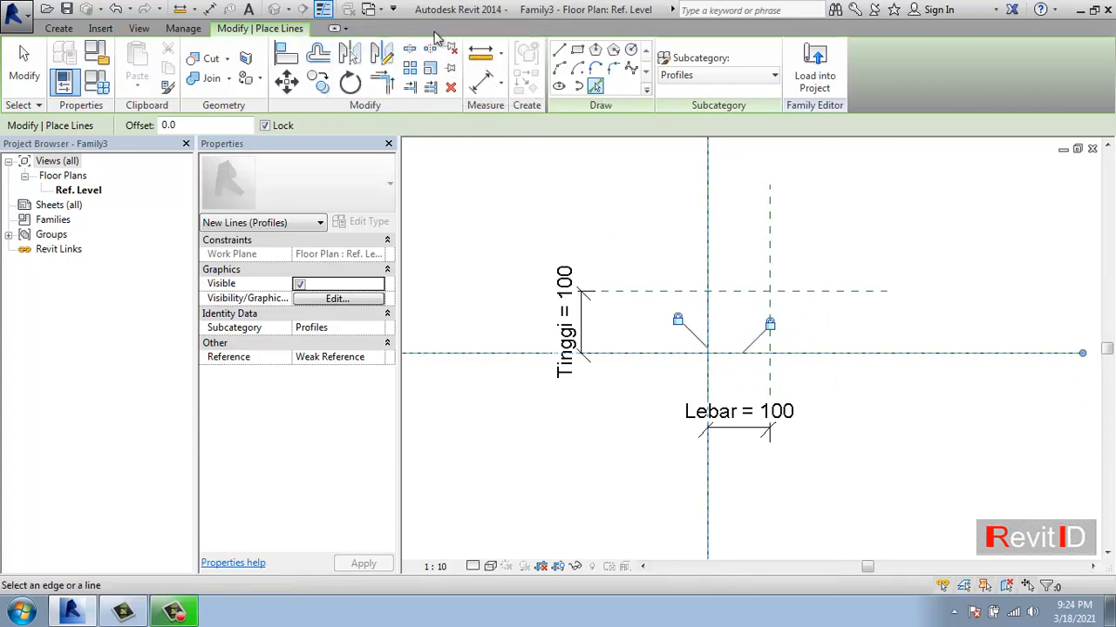
Turn off the Thin Lines display so the profile lines show their real line weight
left_click(140, 29)
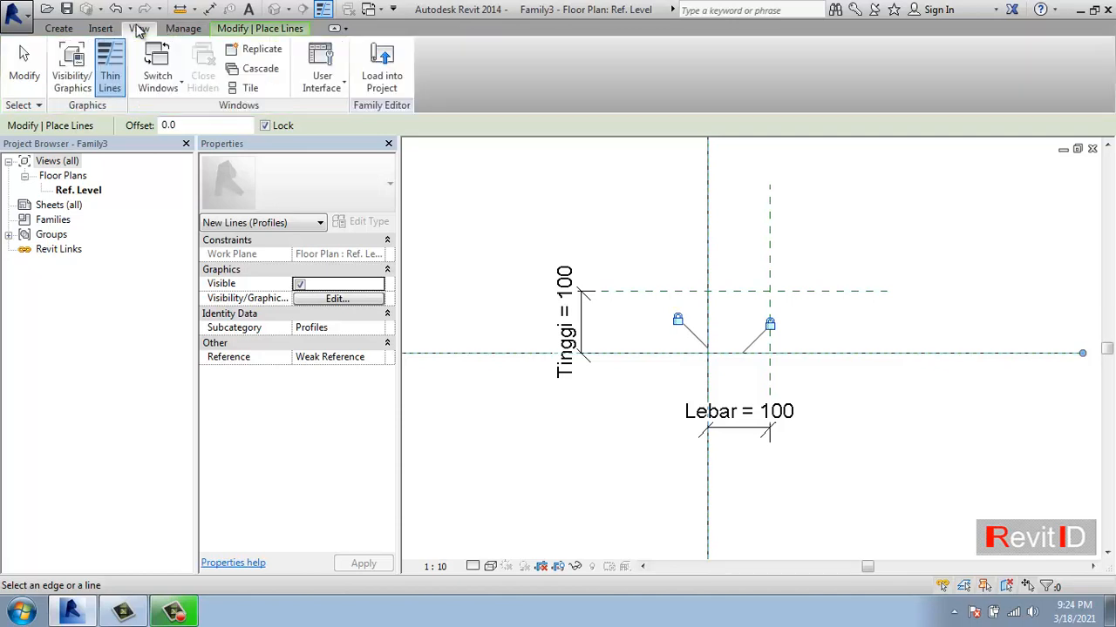
left_click(110, 68)
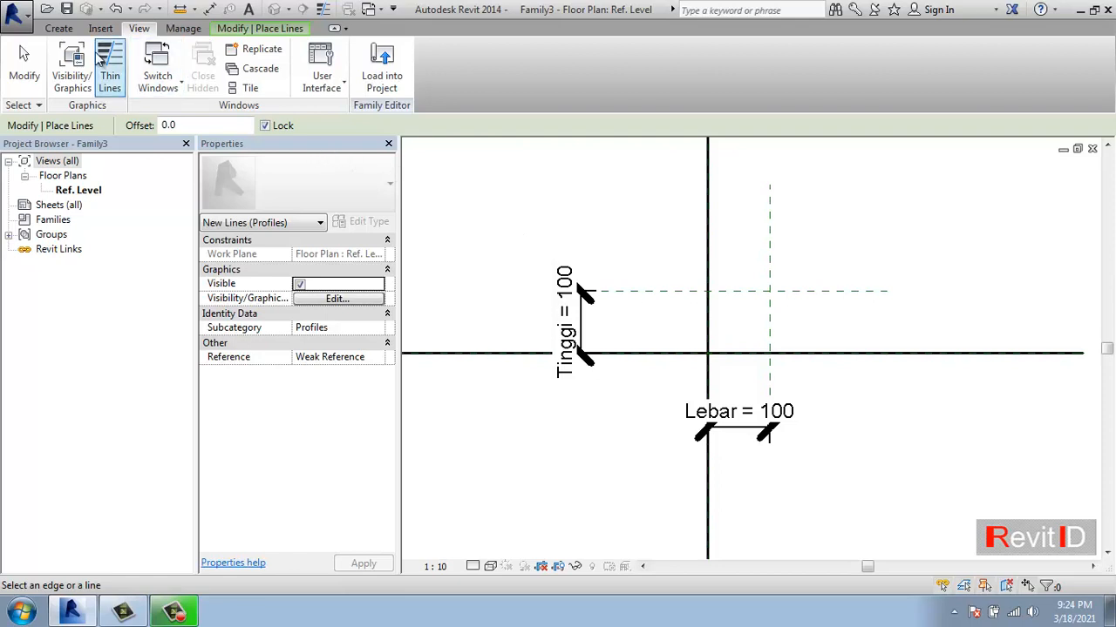
Draw a diagonal profile line from the upper reference plane's intersection with the vertical centre plane to the Lebar plane's intersection with the horizontal centre plane
left_click(59, 28)
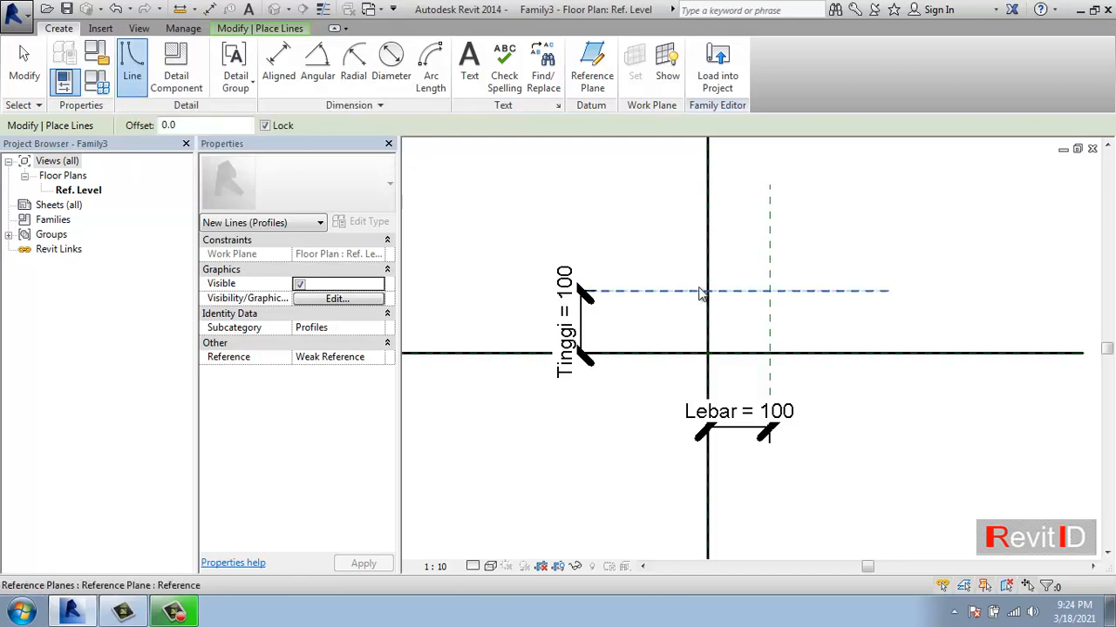
left_click(131, 69)
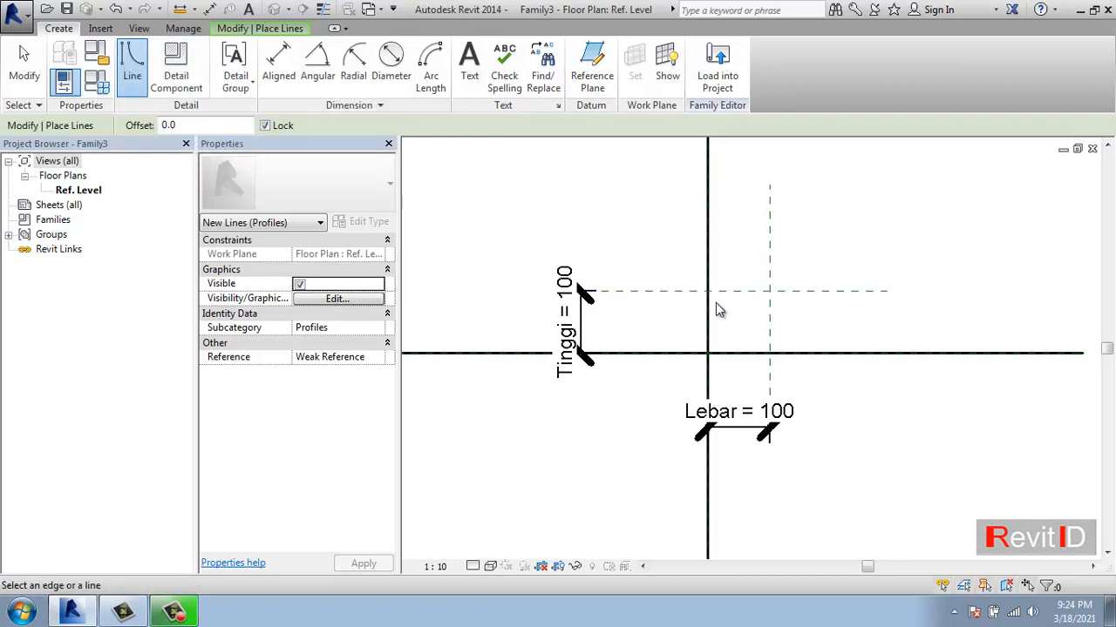
key("Escape")
key("Escape")
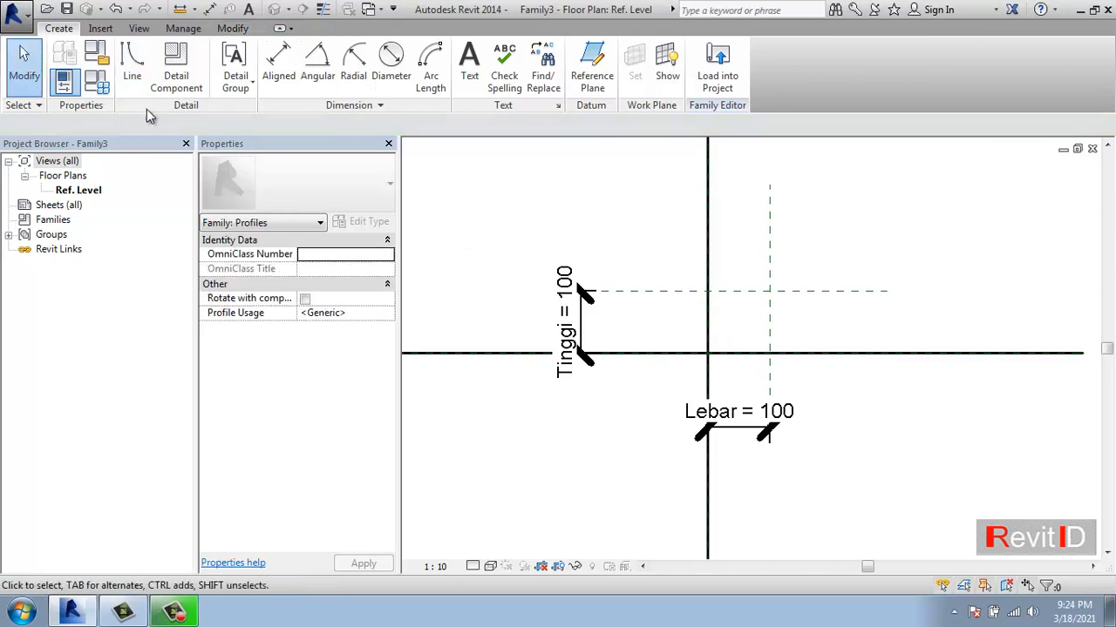
left_click(132, 70)
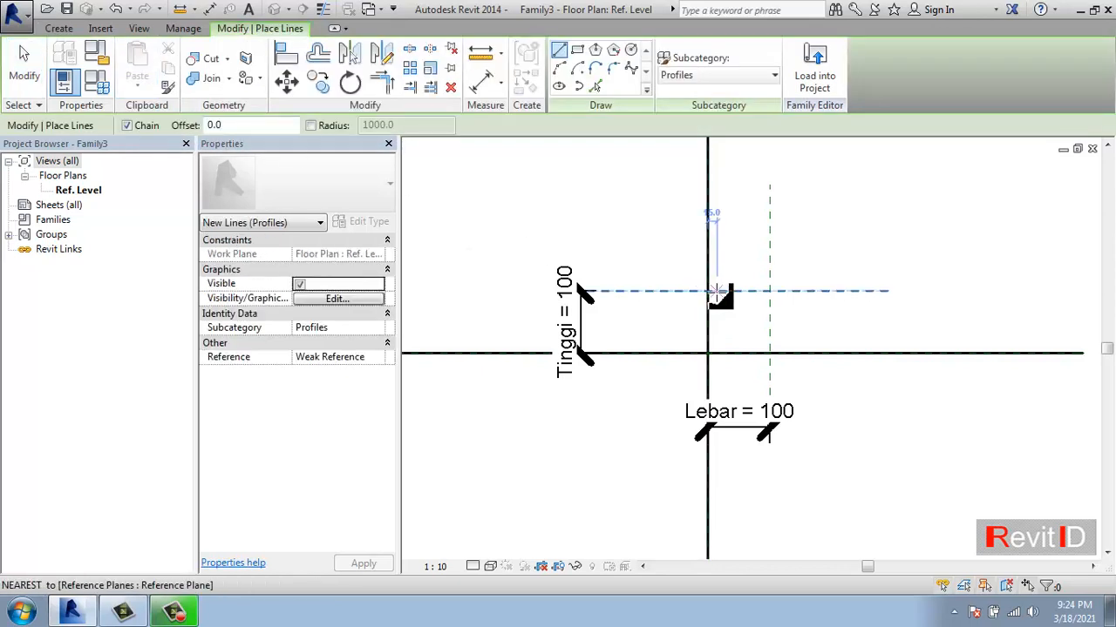
left_click(711, 294)
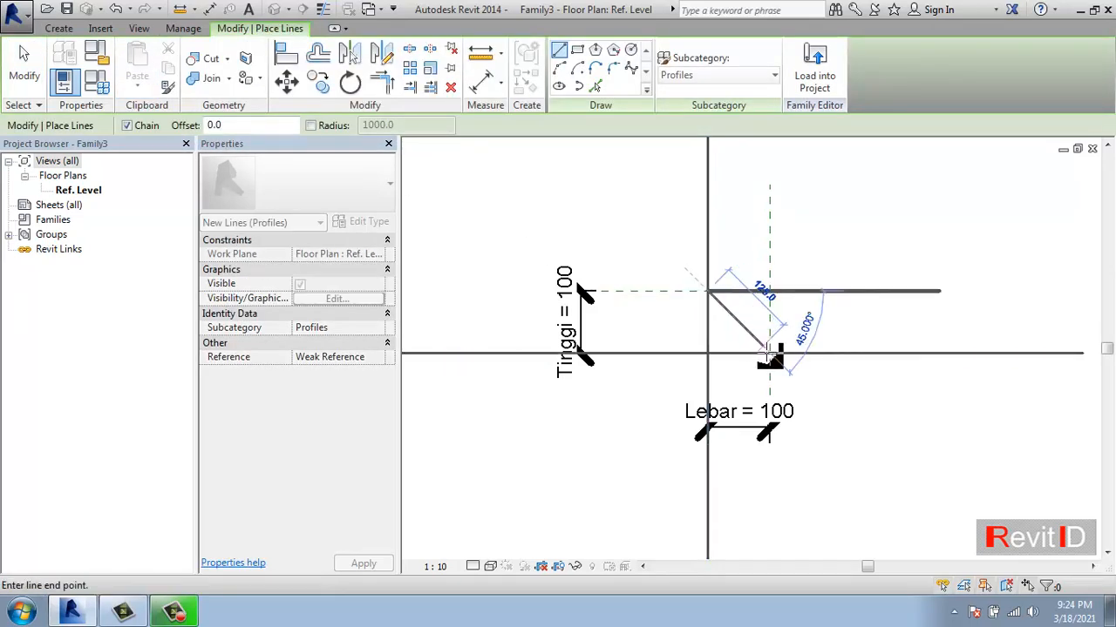
left_click(768, 353)
key("Escape")
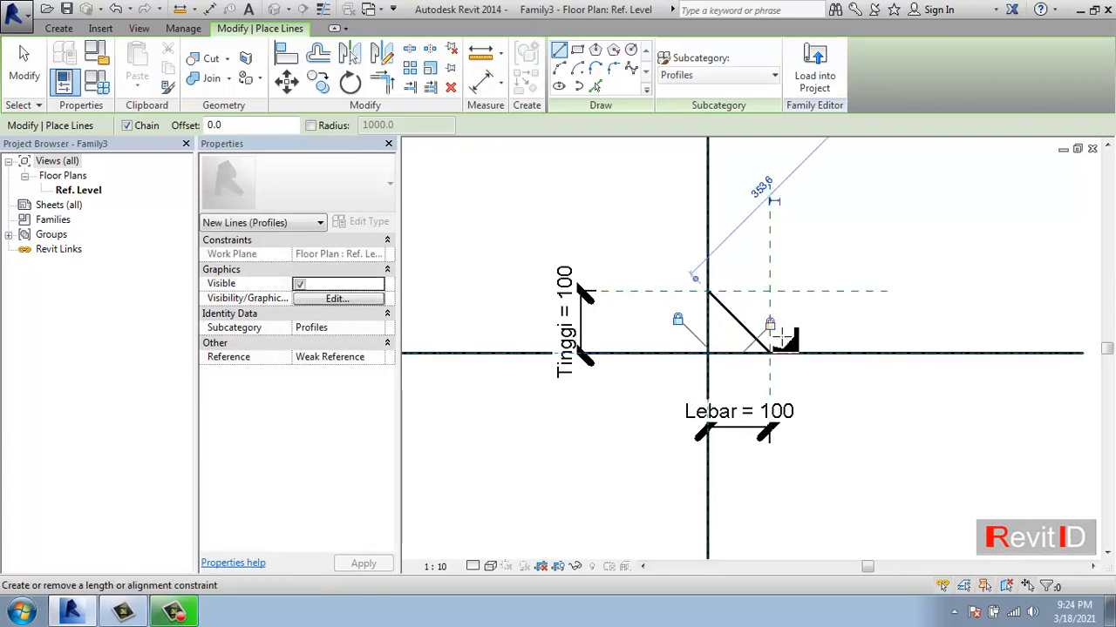
key("Escape")
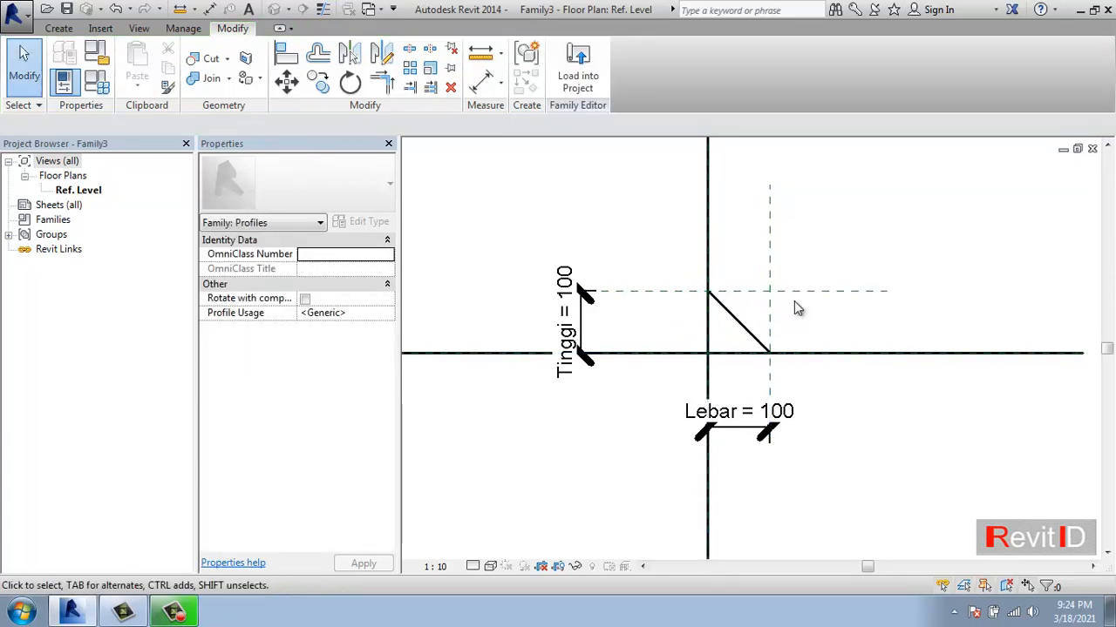
Trim the vertical, horizontal and diagonal profile lines to their corners to form a closed right triangle
left_click(387, 80)
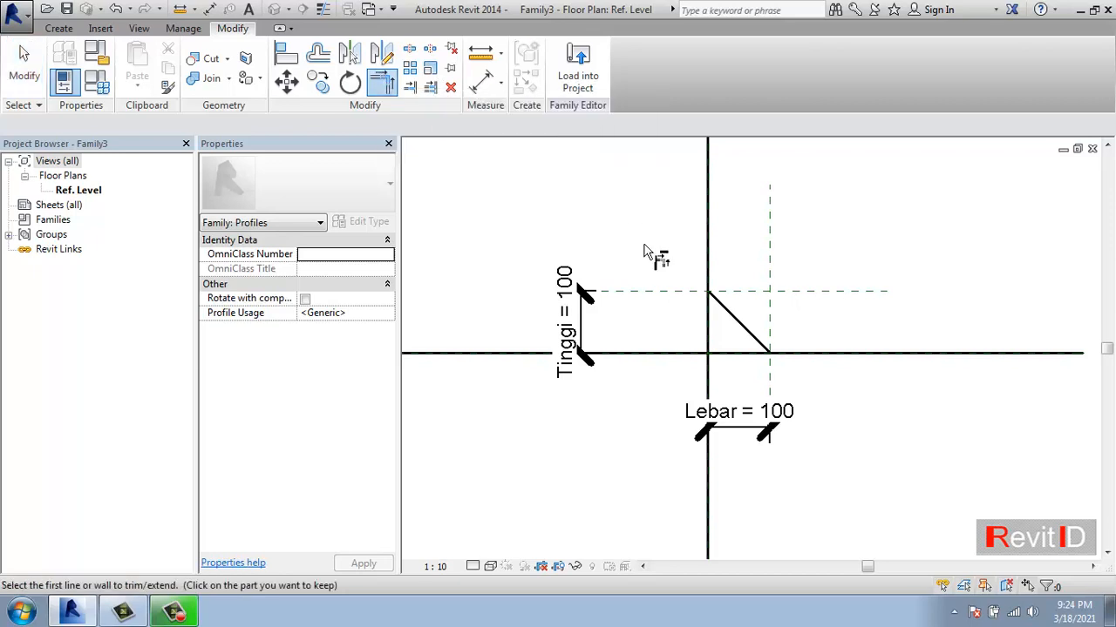
left_click(716, 321)
left_click(717, 314)
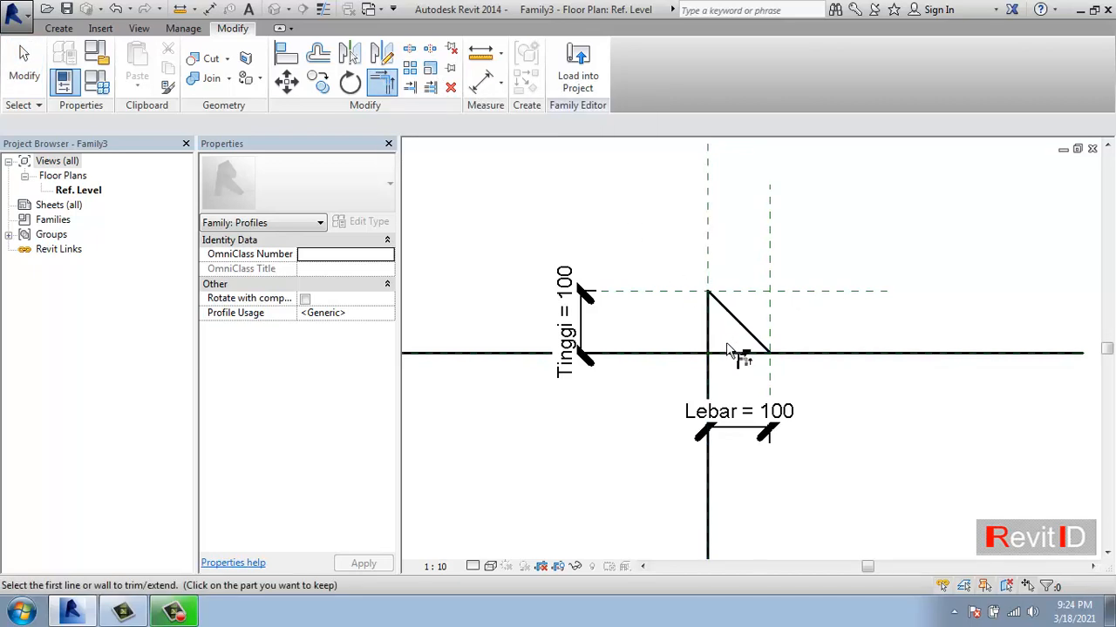
left_click(733, 359)
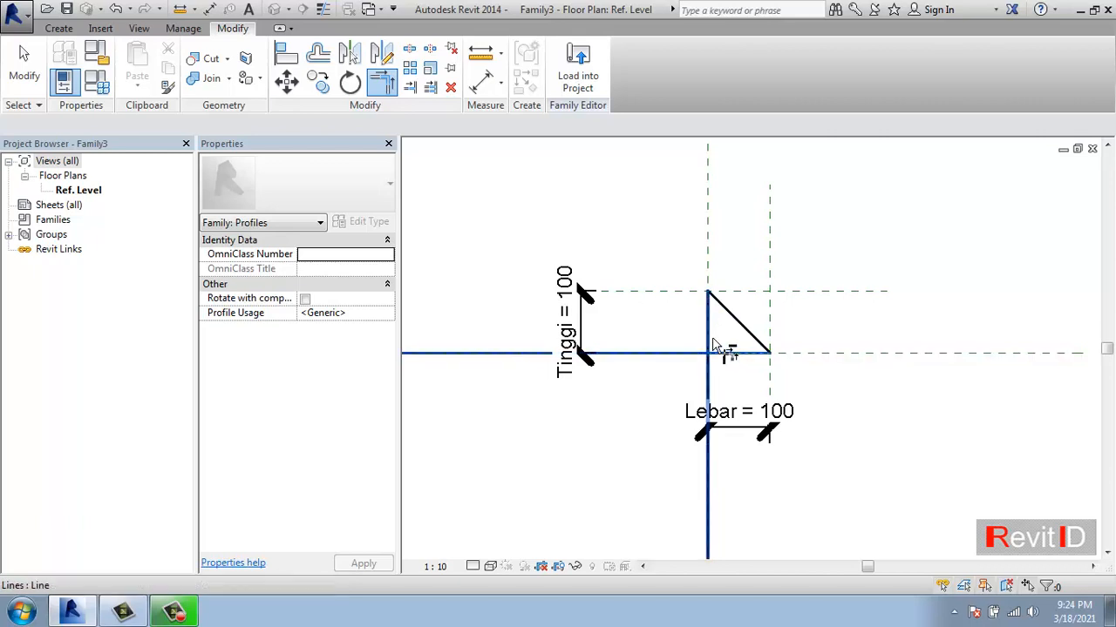
left_click(712, 344)
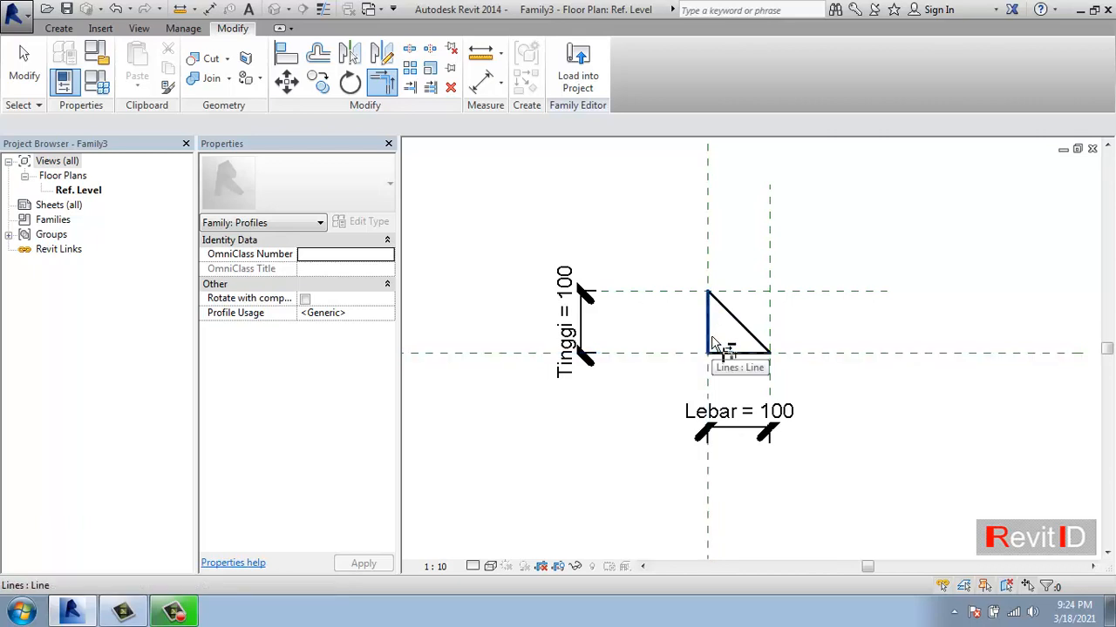
key("Escape")
key("Escape")
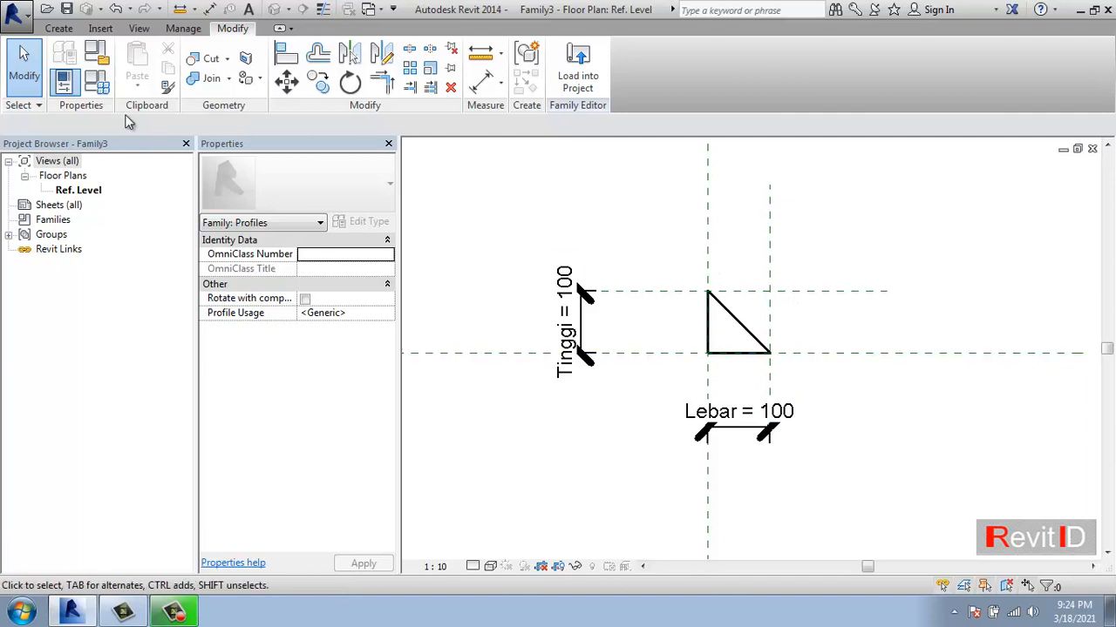
Flex the triangular profile by applying 200 mm to both Tinggi and Lebar in the family types
left_click(96, 81)
left_click(188, 237)
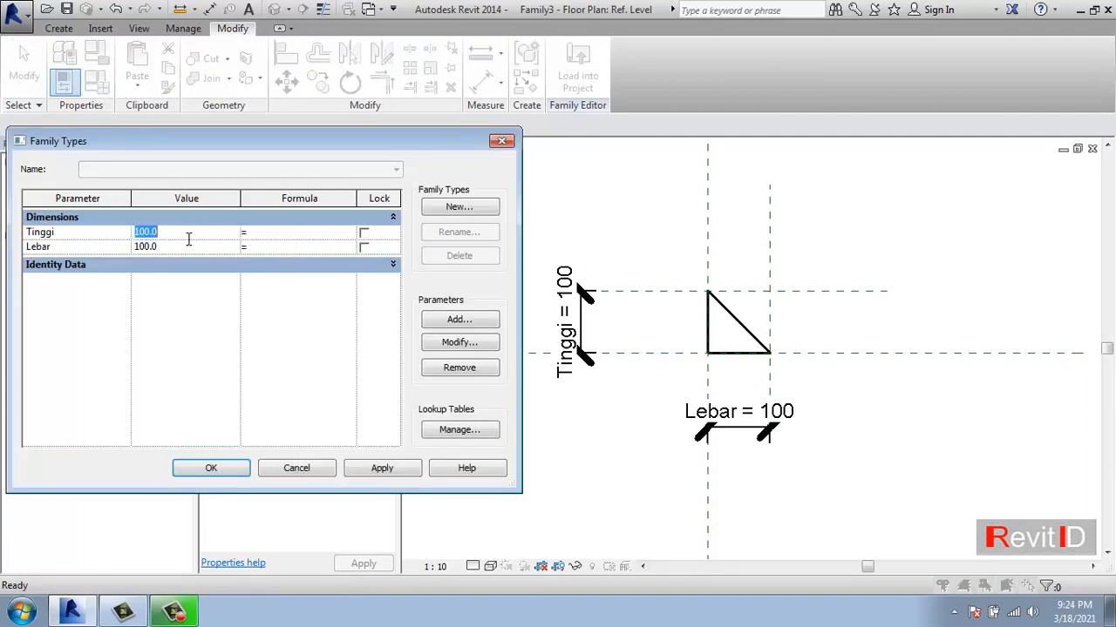
type("200")
left_click(188, 243)
type("200")
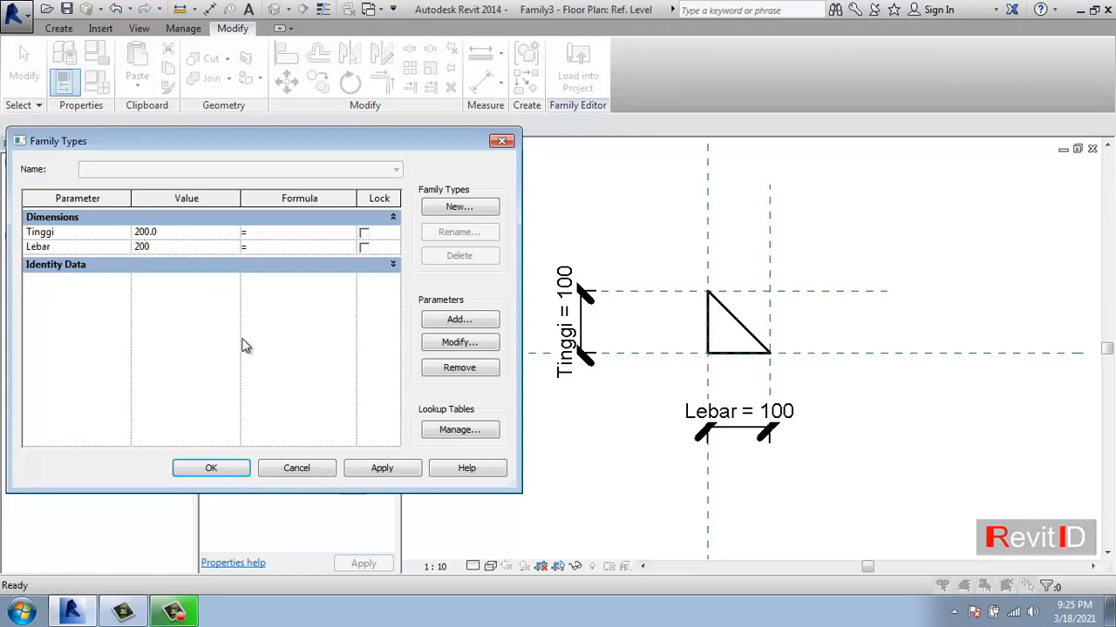
left_click(366, 471)
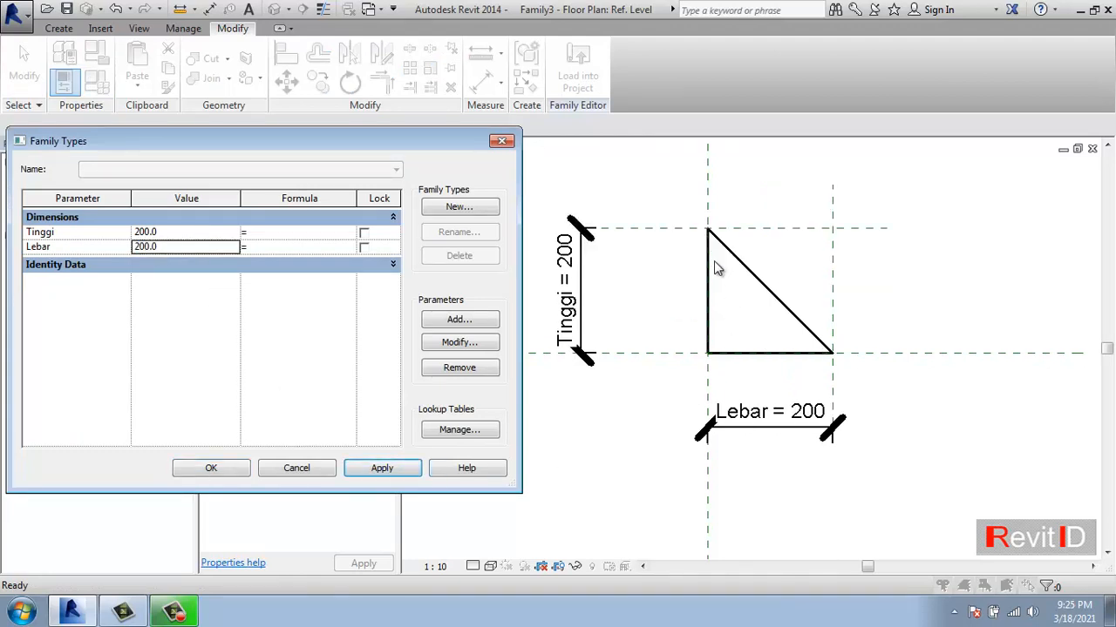
Set Tinggi and Lebar back to 100 mm and accept the family types
left_click(189, 233)
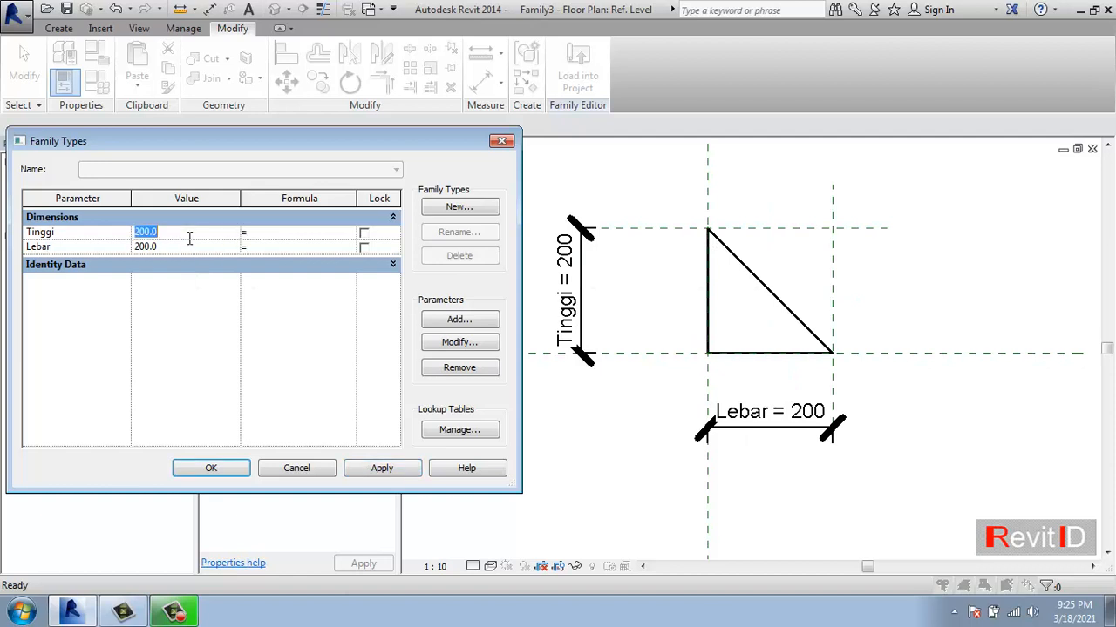
type("100")
left_click(190, 247)
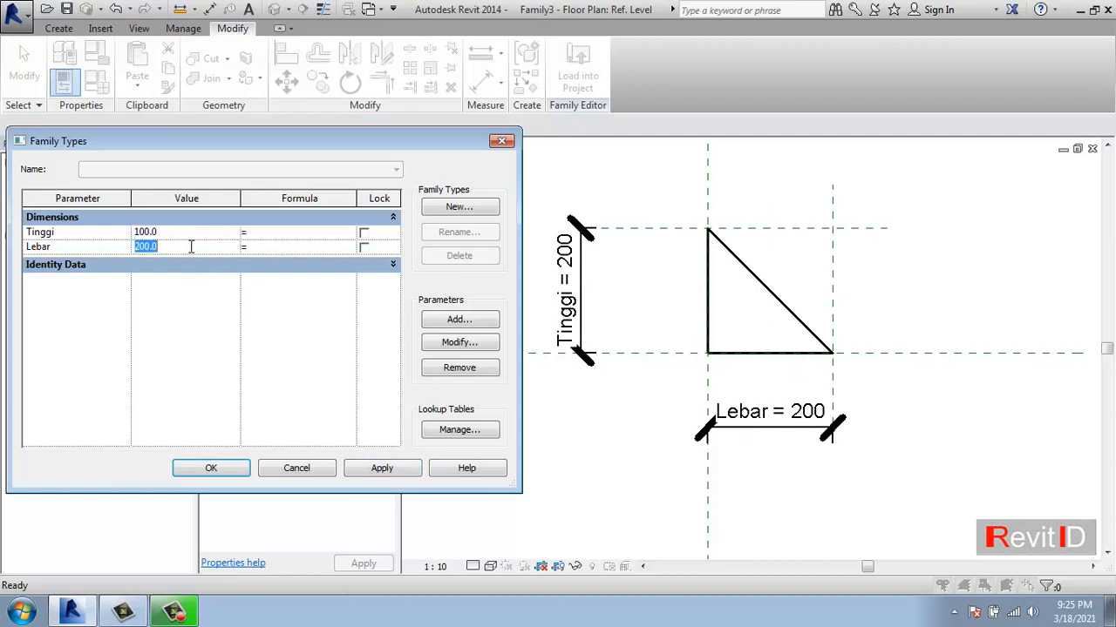
type("100")
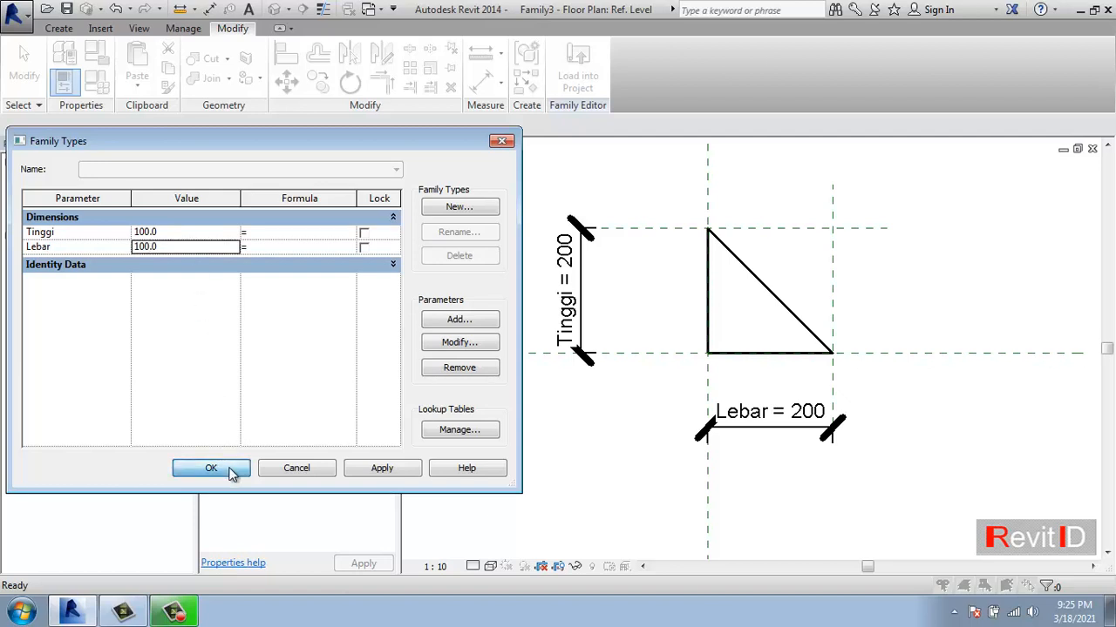
left_click(230, 471)
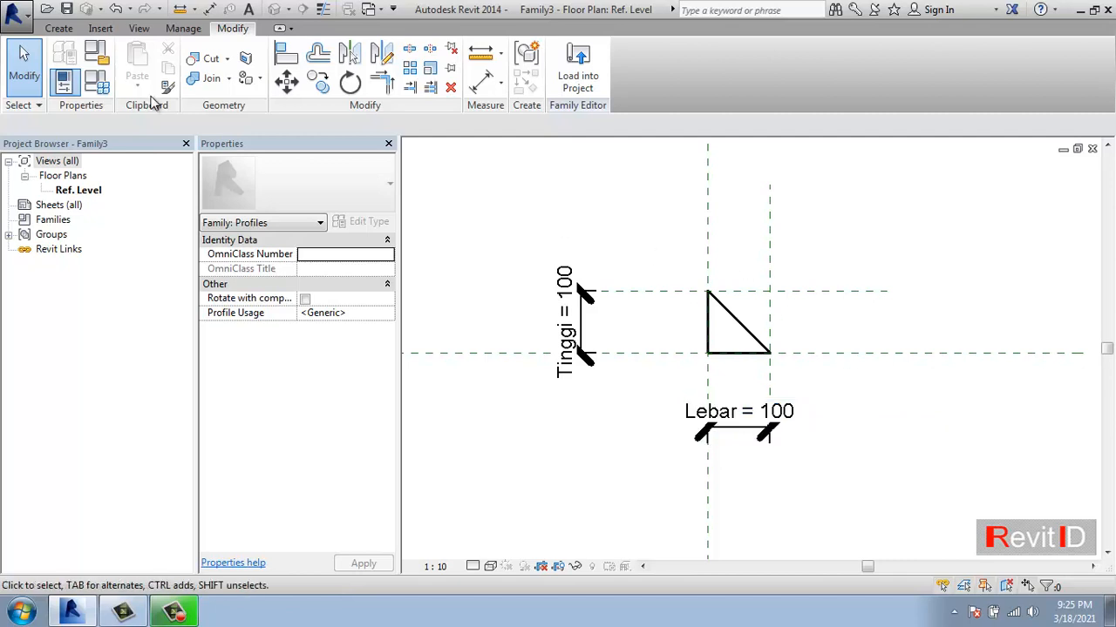
Create a new family type named L100-t100 for the triangular profile
left_click(96, 90)
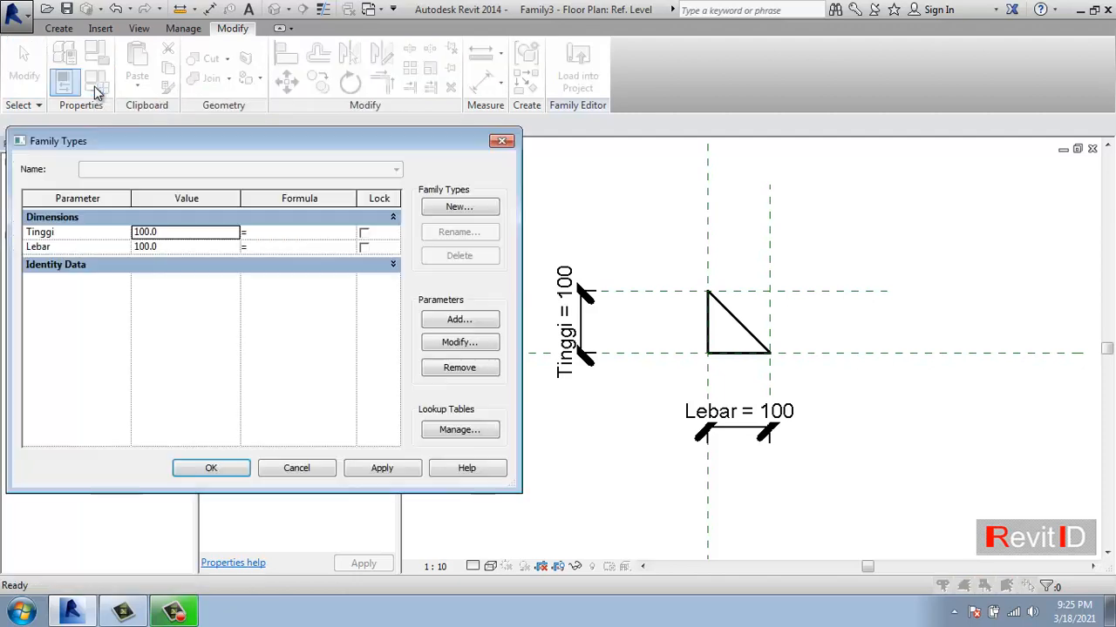
left_click(458, 208)
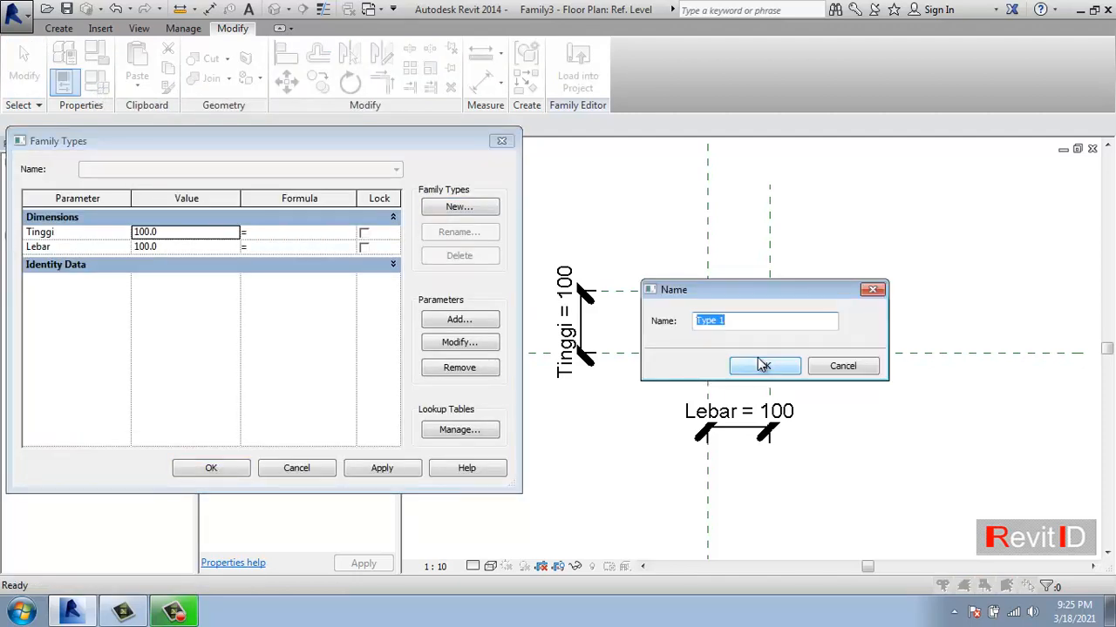
key("BackSpace")
type("L100-t100")
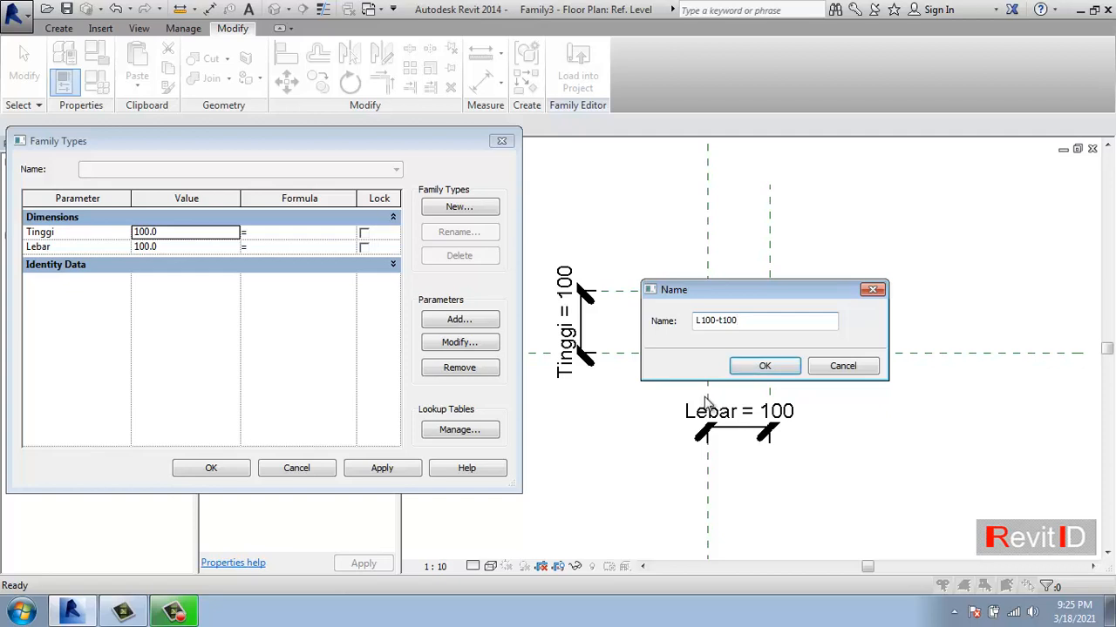
left_click(758, 367)
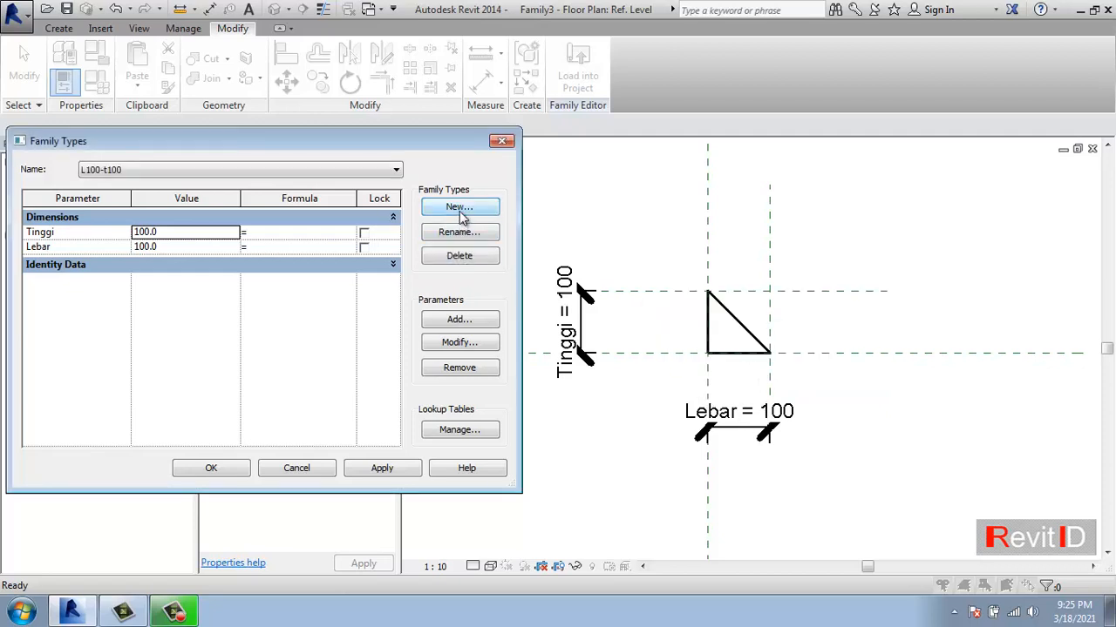
Add a second family type named L200-T200
left_click(458, 207)
type("L")
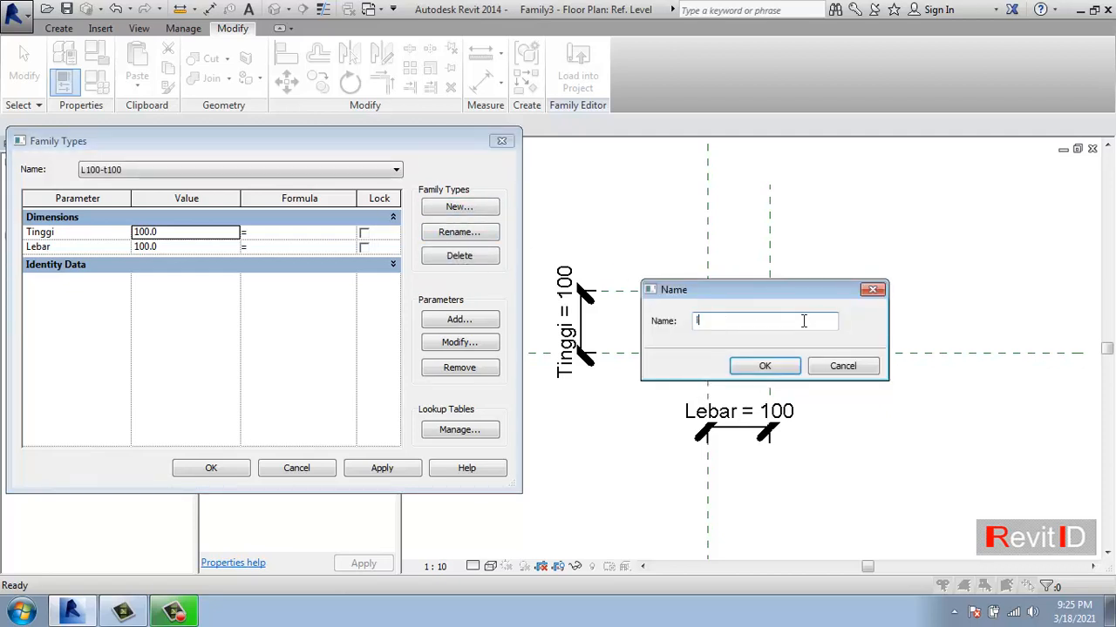
type("100")
key("BackSpace")
key("BackSpace")
key("BackSpace")
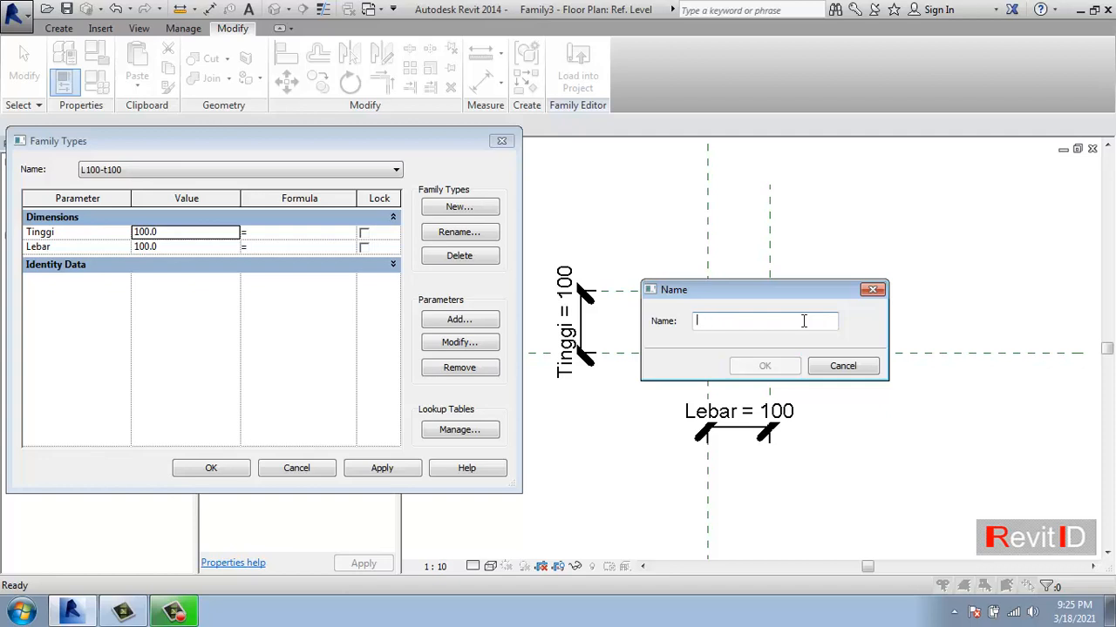
type("L200-T200")
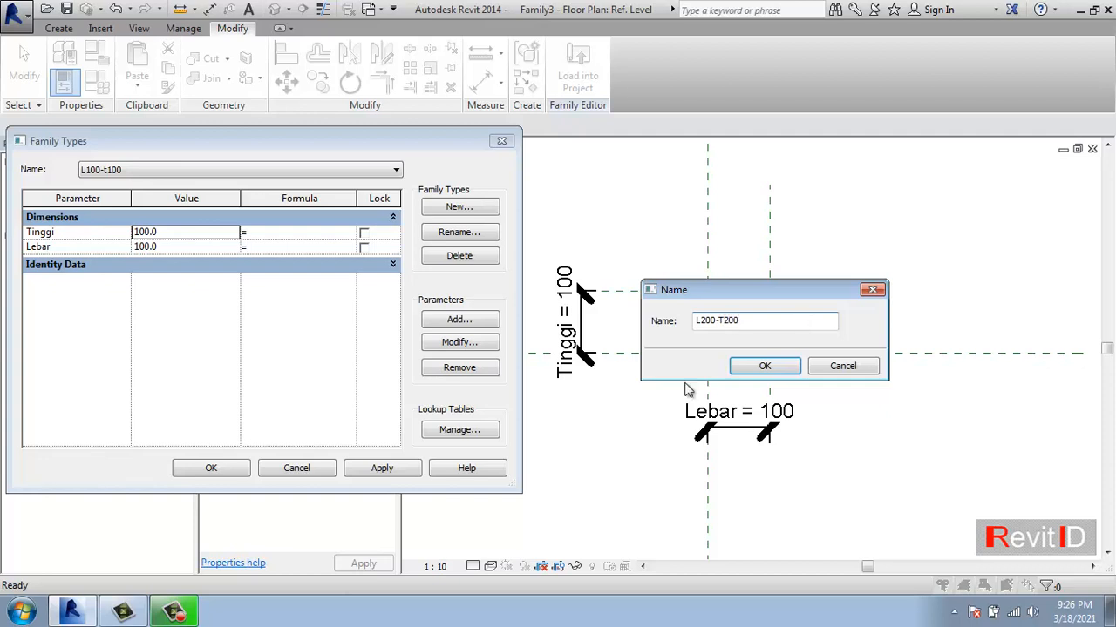
left_click(754, 366)
Set Tinggi and Lebar to 200 mm for the L200-T200 type and apply the values
left_click(184, 233)
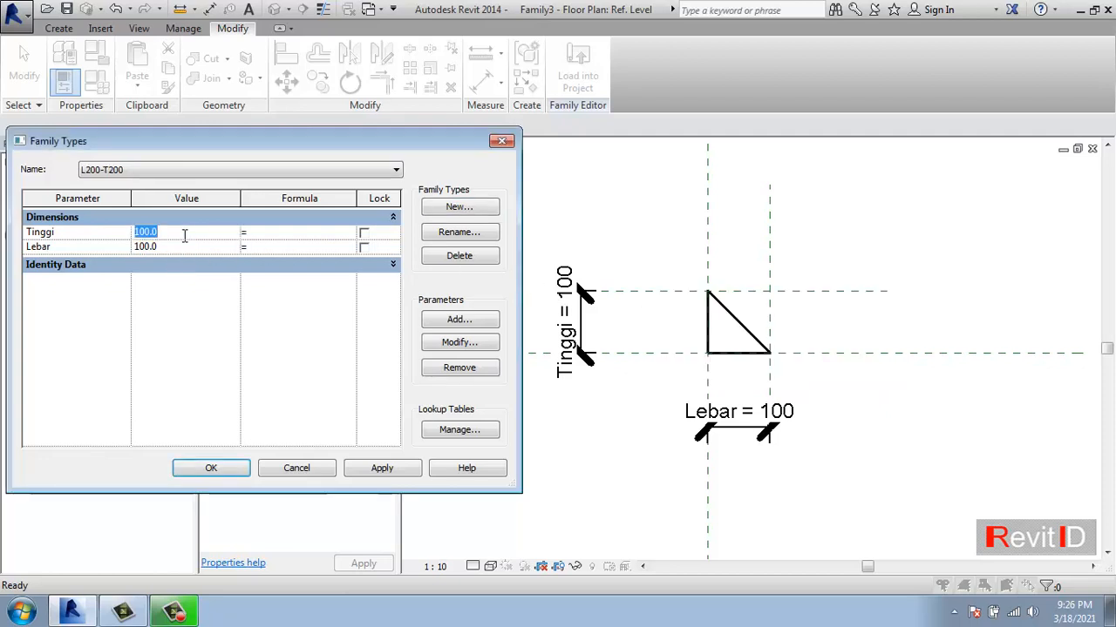
type("200")
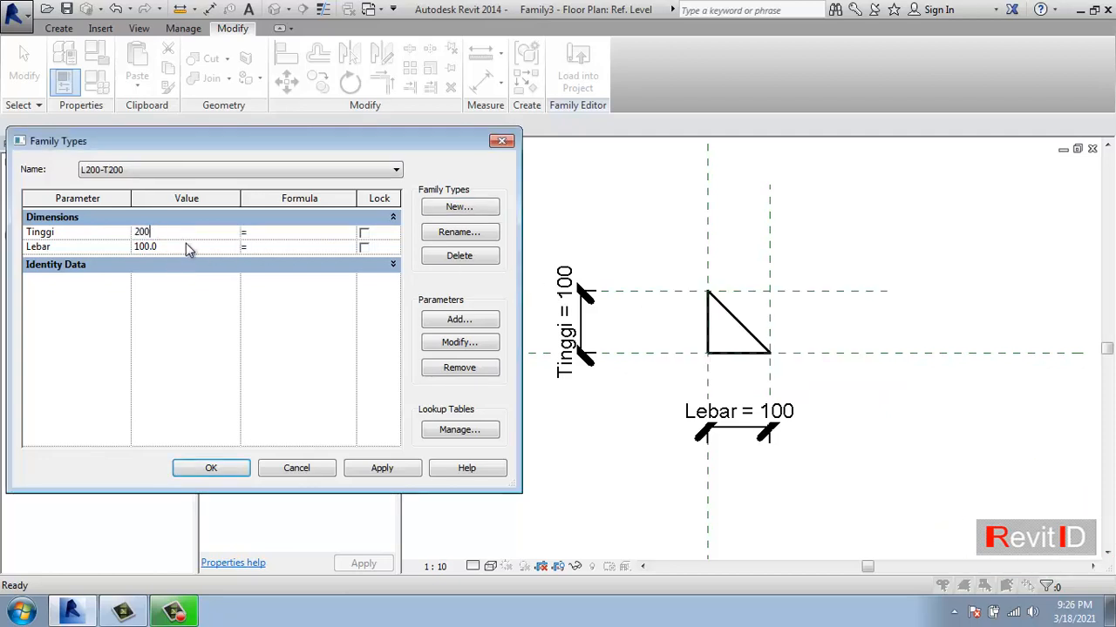
left_click(187, 247)
type("200")
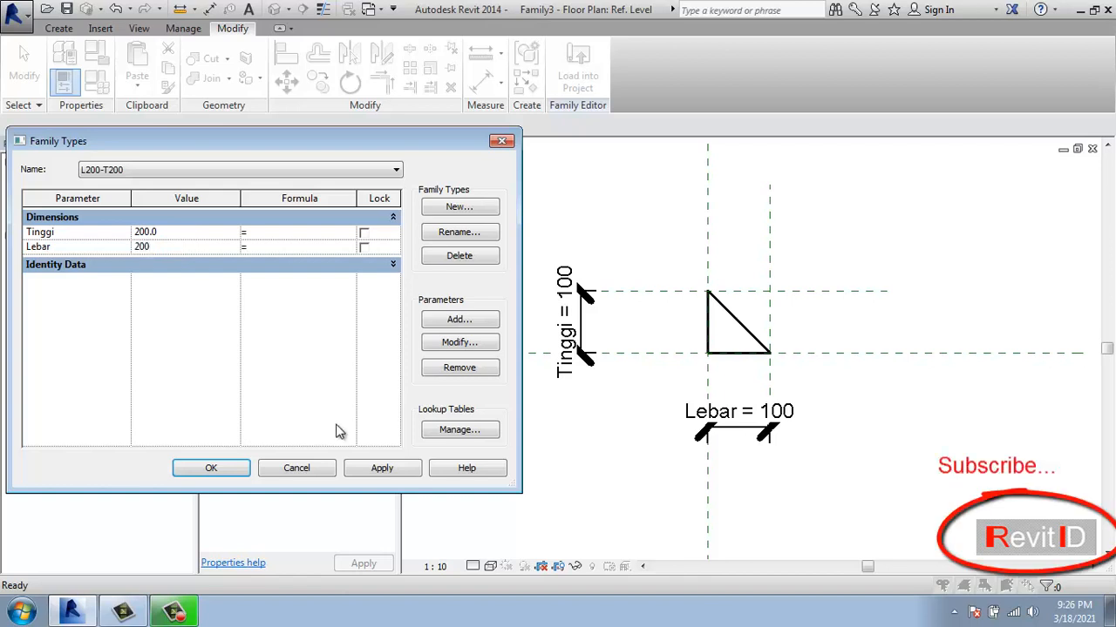
left_click(365, 471)
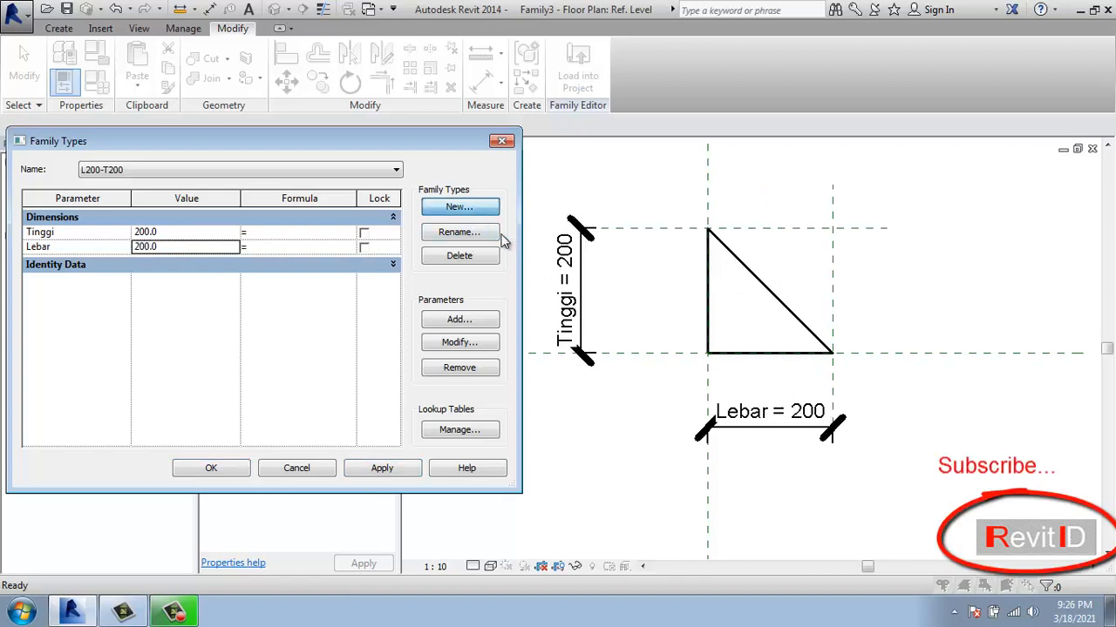
Add a third family type named L300-T300 with Tinggi and Lebar both set to 300 mm, and accept the family types
left_click(460, 207)
type("L300-T300")
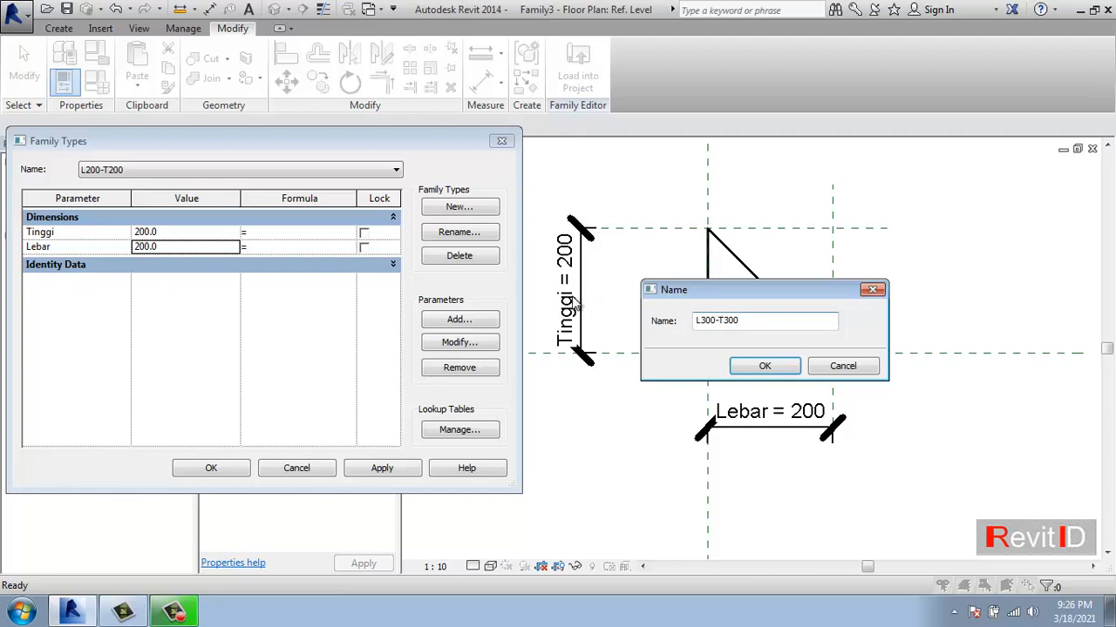
left_click(764, 366)
left_click(209, 234)
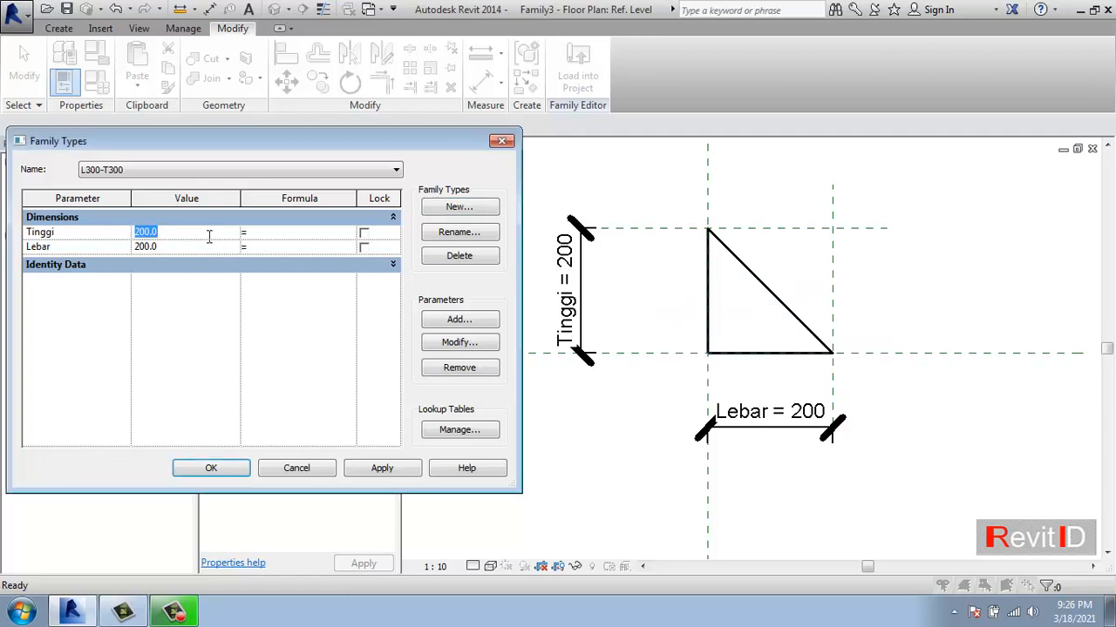
left_click(181, 246)
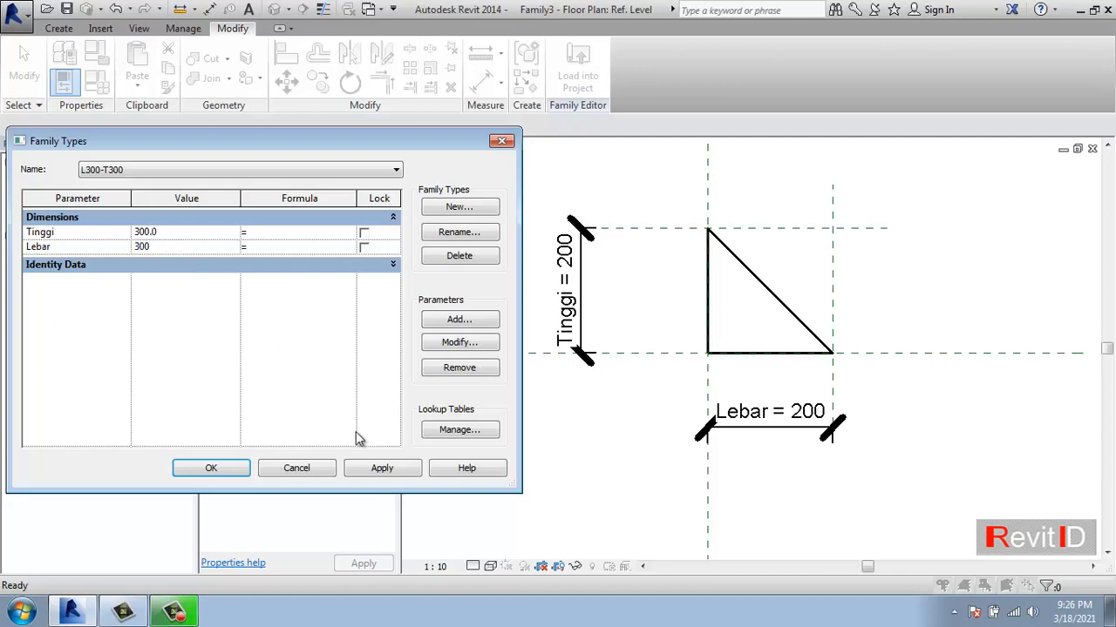
left_click(366, 470)
left_click(202, 468)
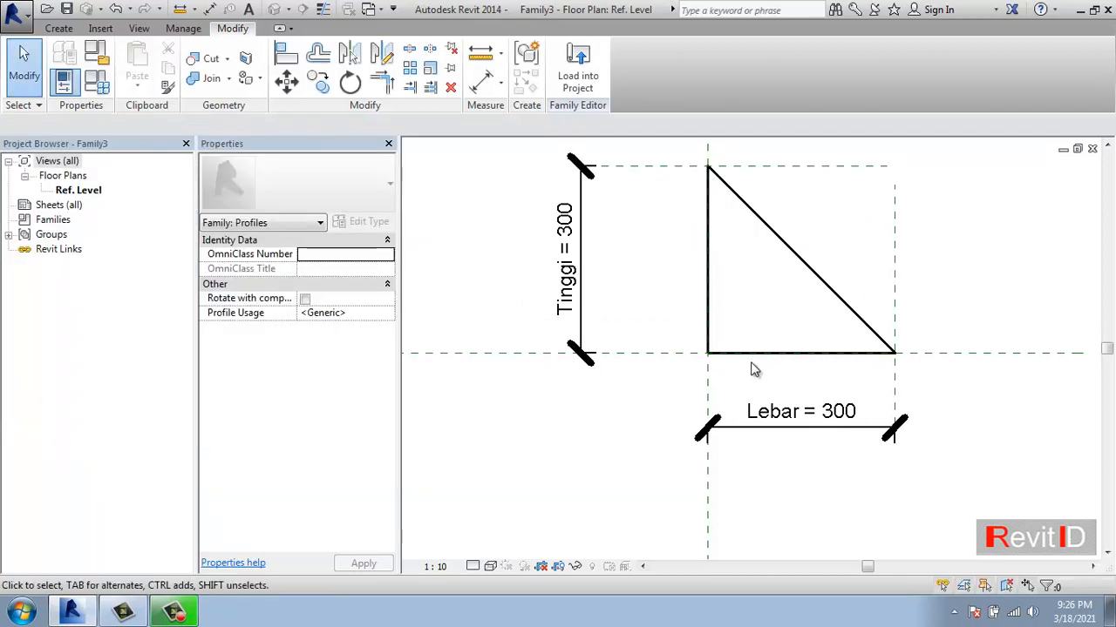
Review the triangular profile's family types and their Tinggi and Lebar values
left_click(96, 81)
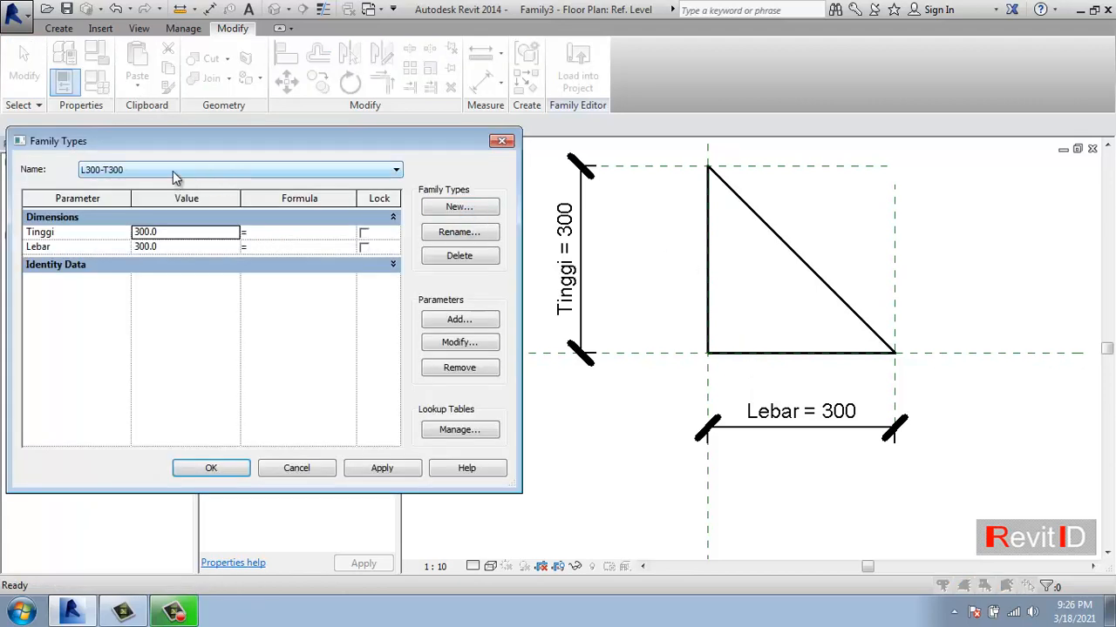
left_click(247, 470)
scroll(860, 256, "down", 3)
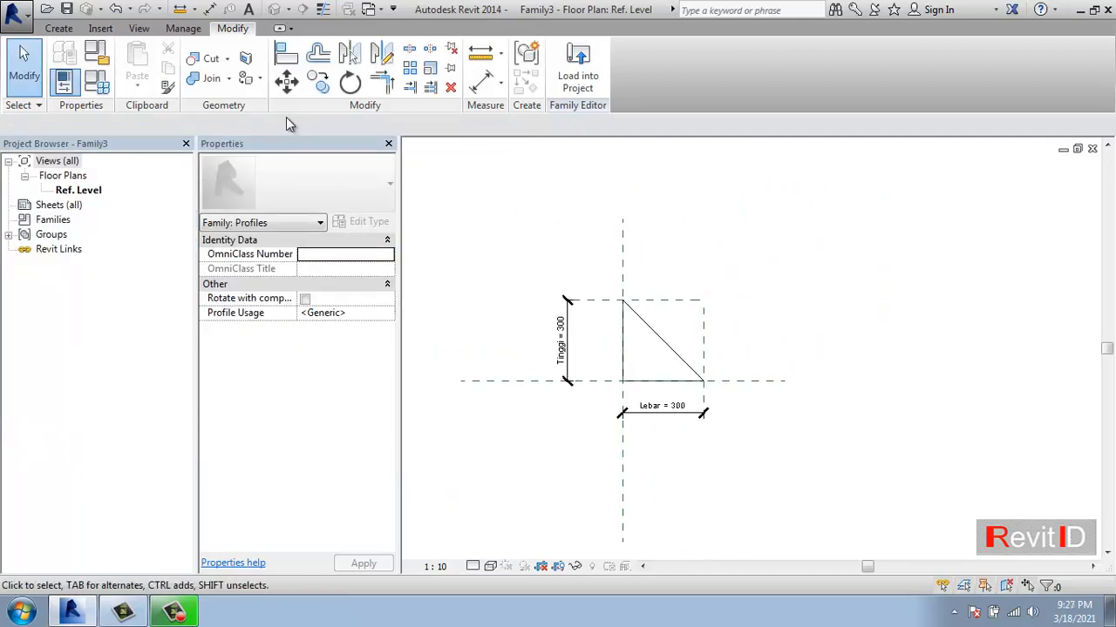
Start saving the profile family and choose the My Documents folder as its destination
left_click(66, 10)
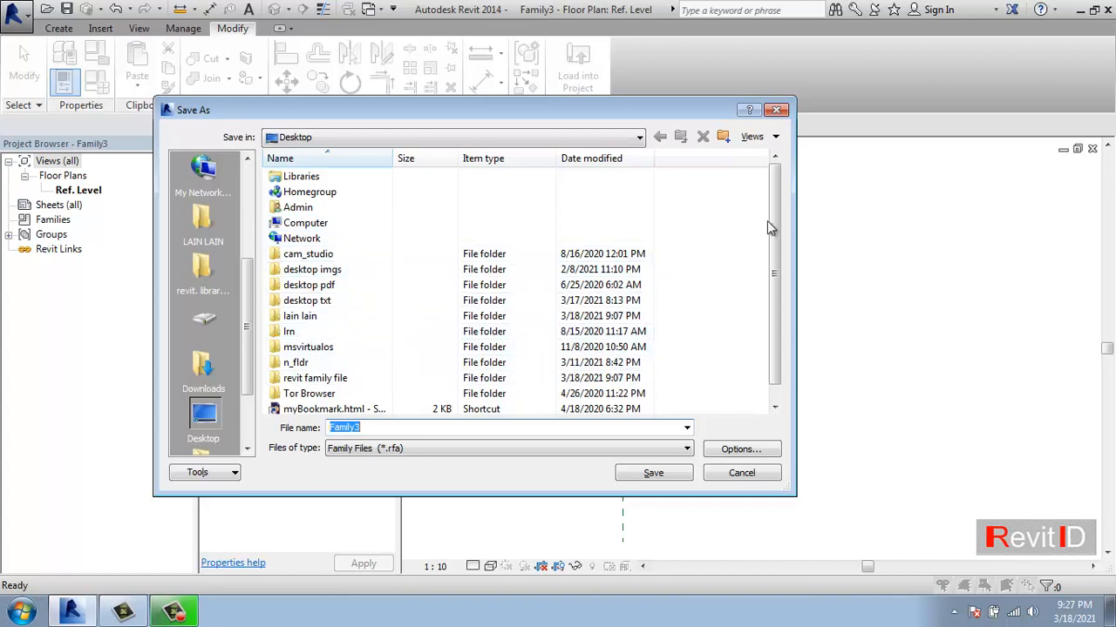
mouse_move(771, 221)
left_mouse_down()
mouse_move(774, 234)
mouse_move(774, 211)
left_mouse_up()
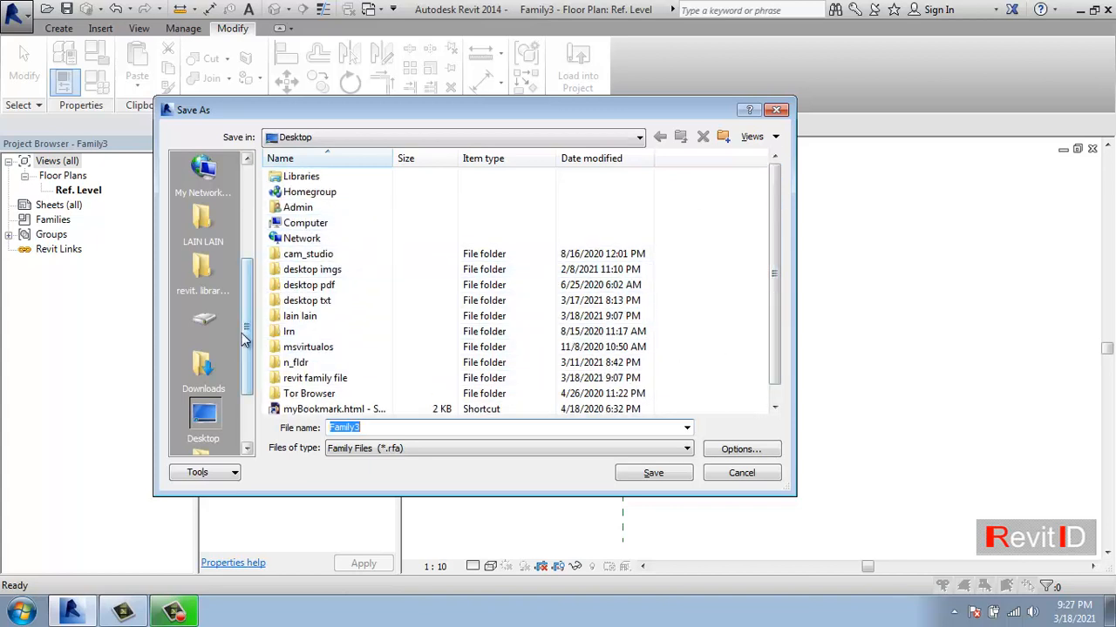
left_click_drag(241, 319, 262, 249)
left_click(206, 178)
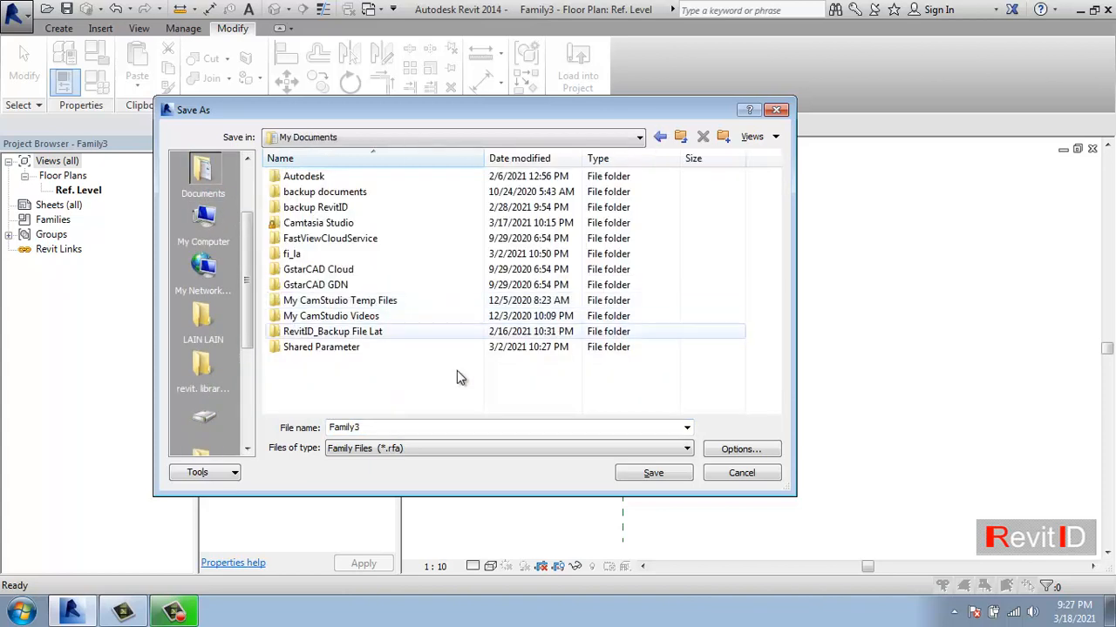
Name the family file Profile-wall sweep
double_click(374, 427)
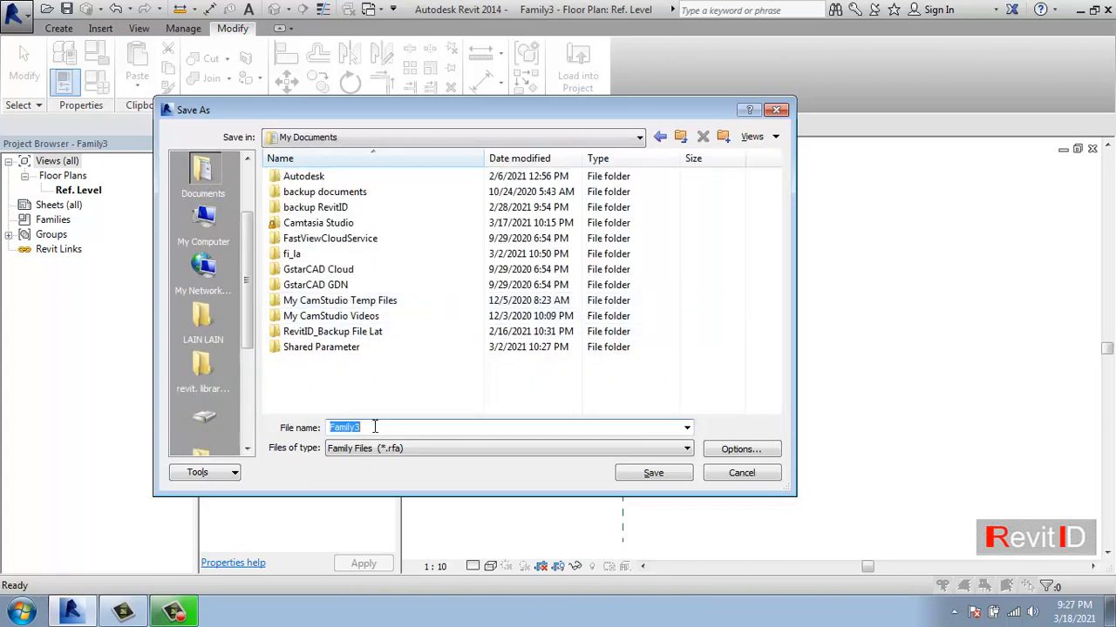
type("p")
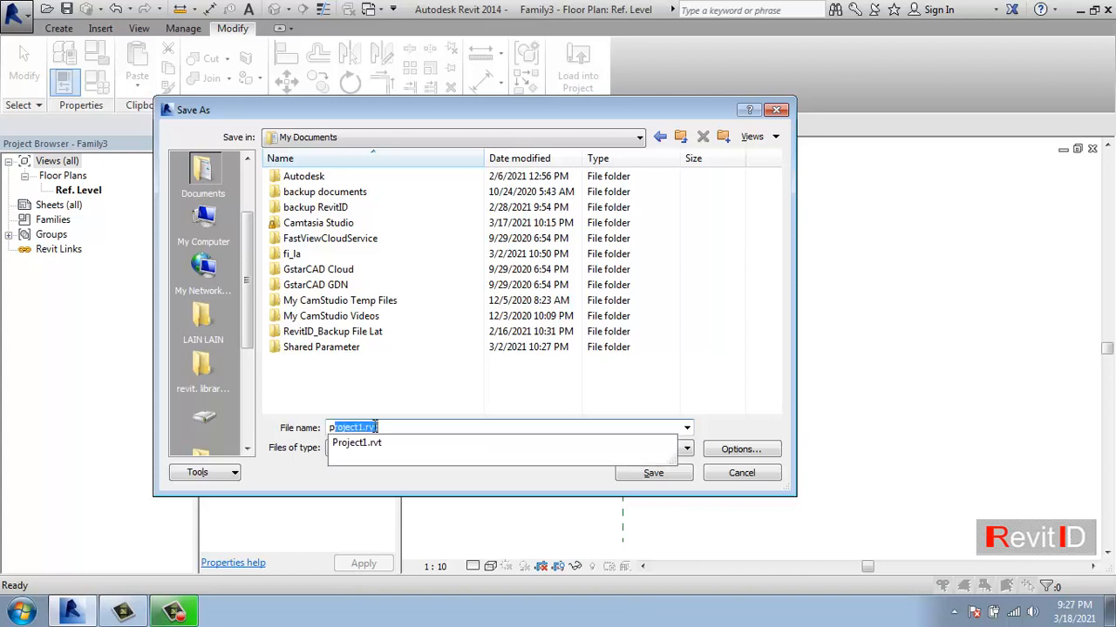
type("ROFI")
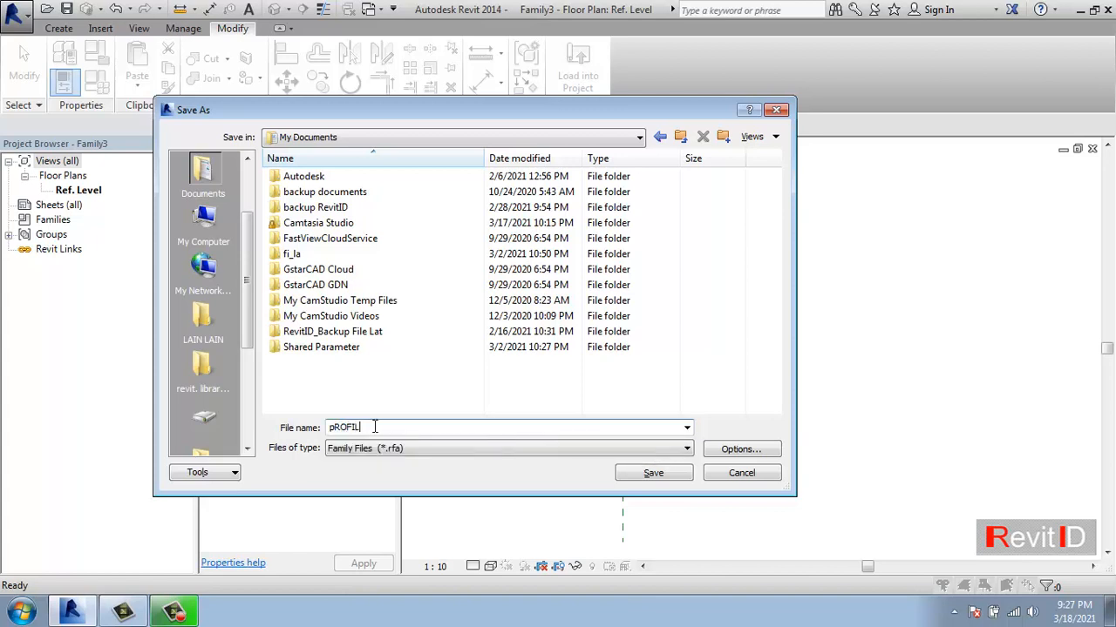
type("L")
key("BackSpace")
key("BackSpace")
key("BackSpace")
key("BackSpace")
key("BackSpace")
key("BackSpace")
type("Profi")
Accept the file save options and save the profile family
left_click(740, 450)
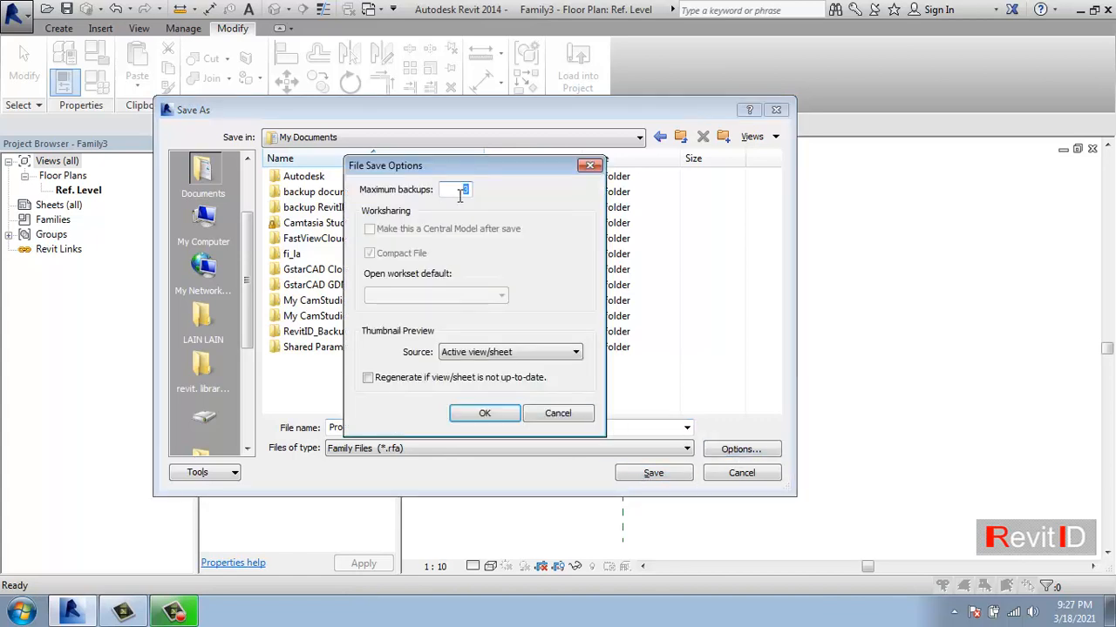
left_click(507, 417)
left_click(650, 469)
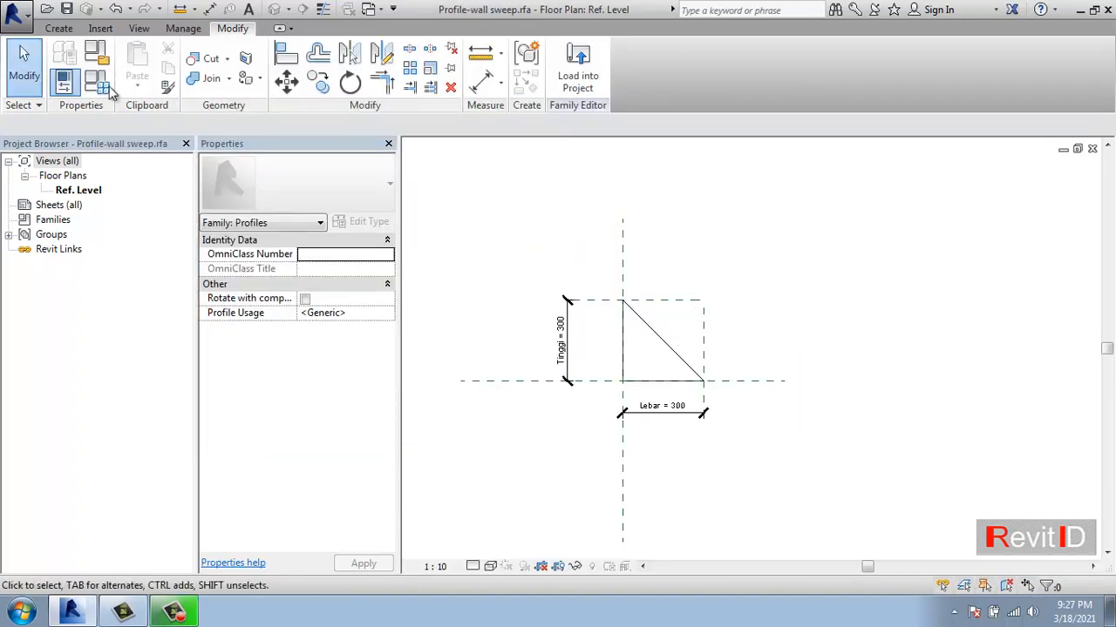
Create a new project from the Structural Template
left_click(19, 13)
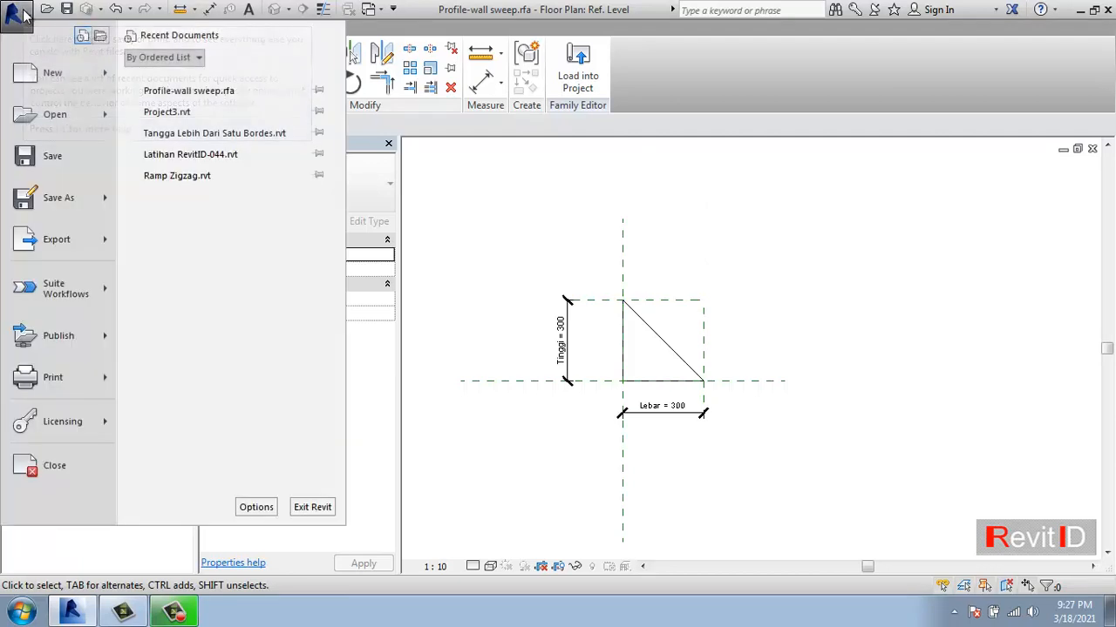
mouse_move(55, 73)
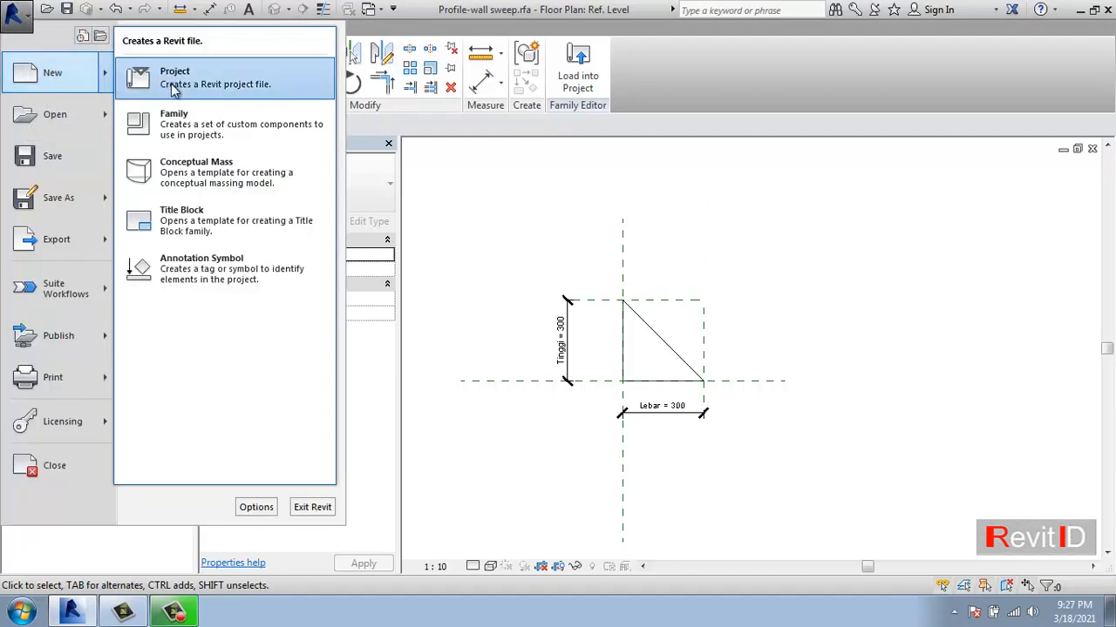
left_click(142, 78)
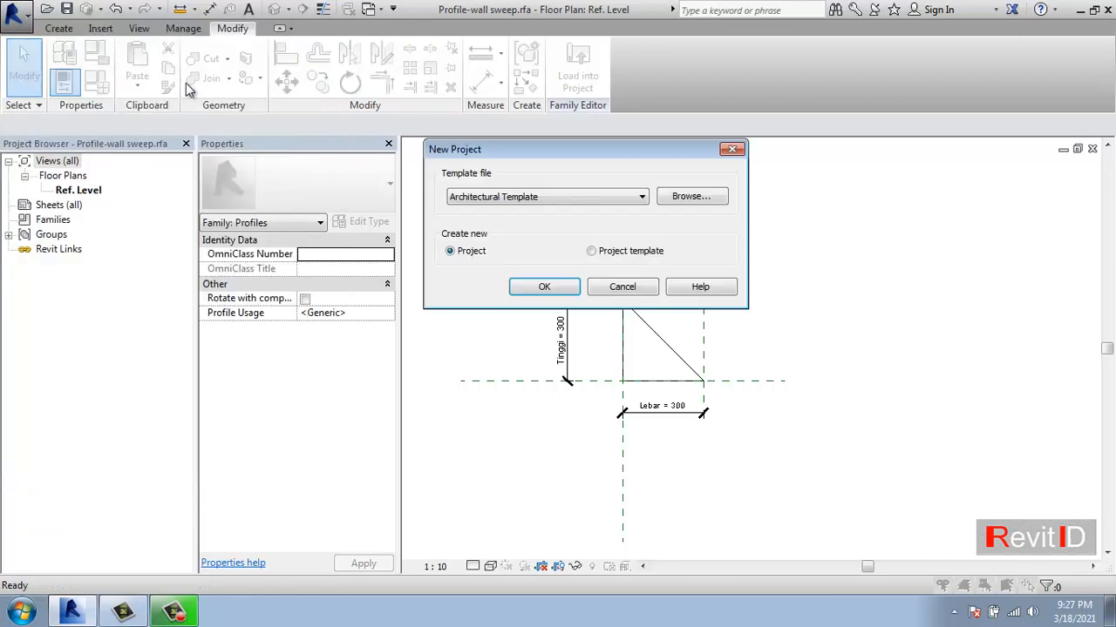
left_click(541, 197)
left_click(497, 234)
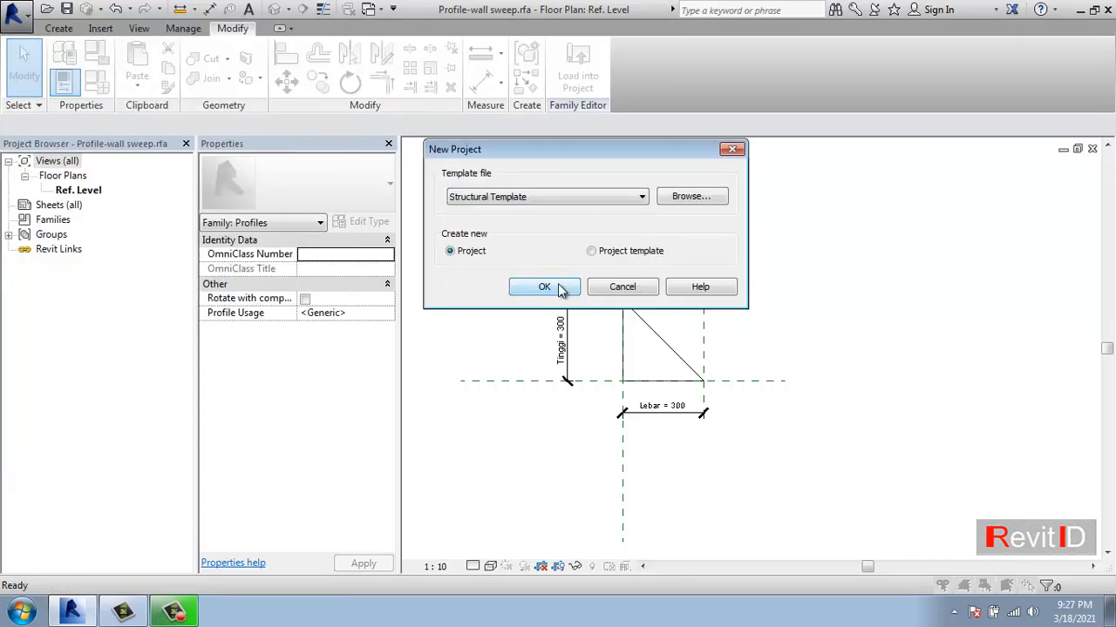
left_click(556, 287)
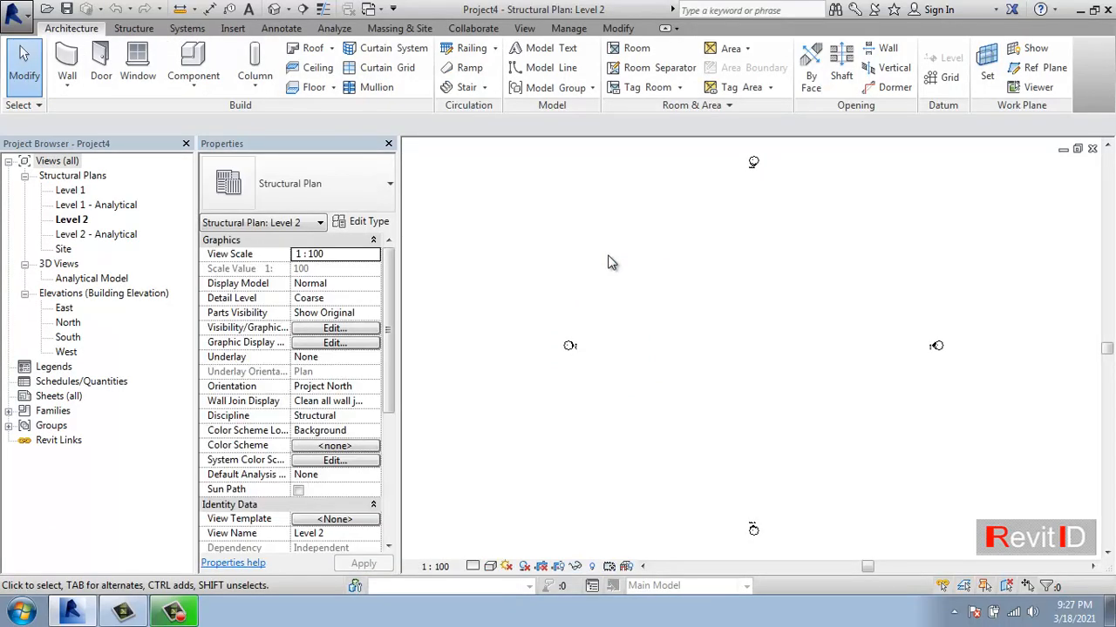
left_click(146, 29)
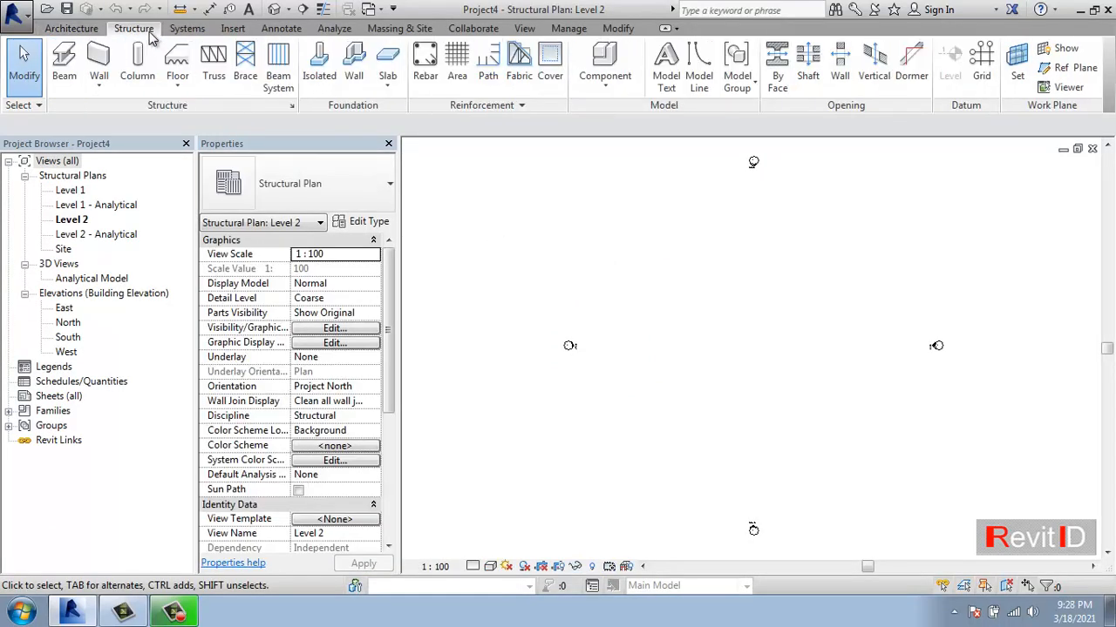
left_click(103, 57)
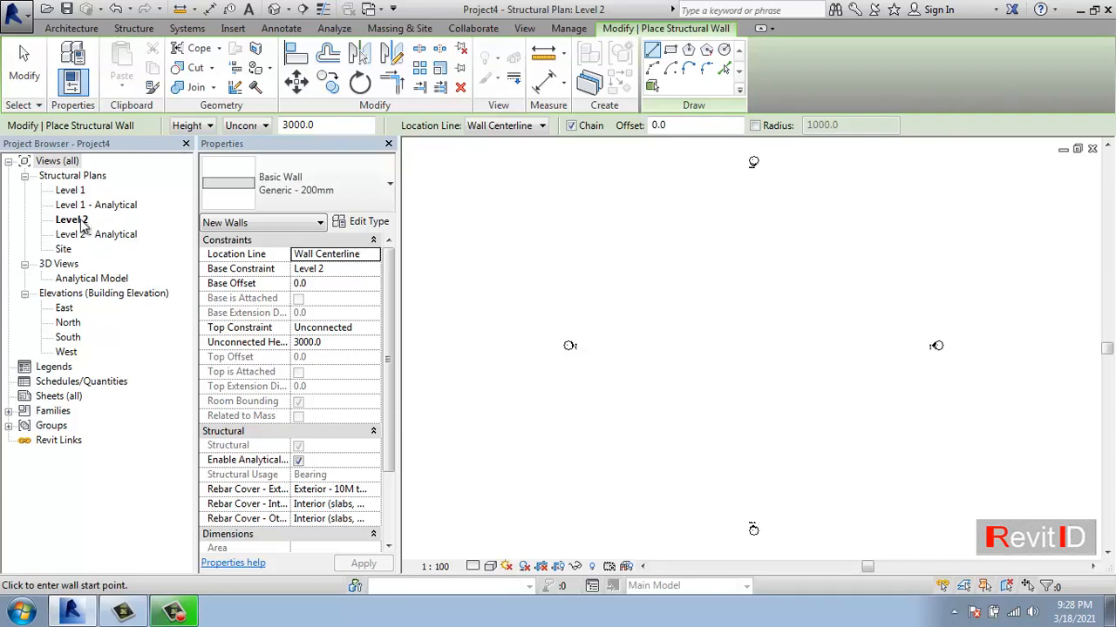
left_click(188, 126)
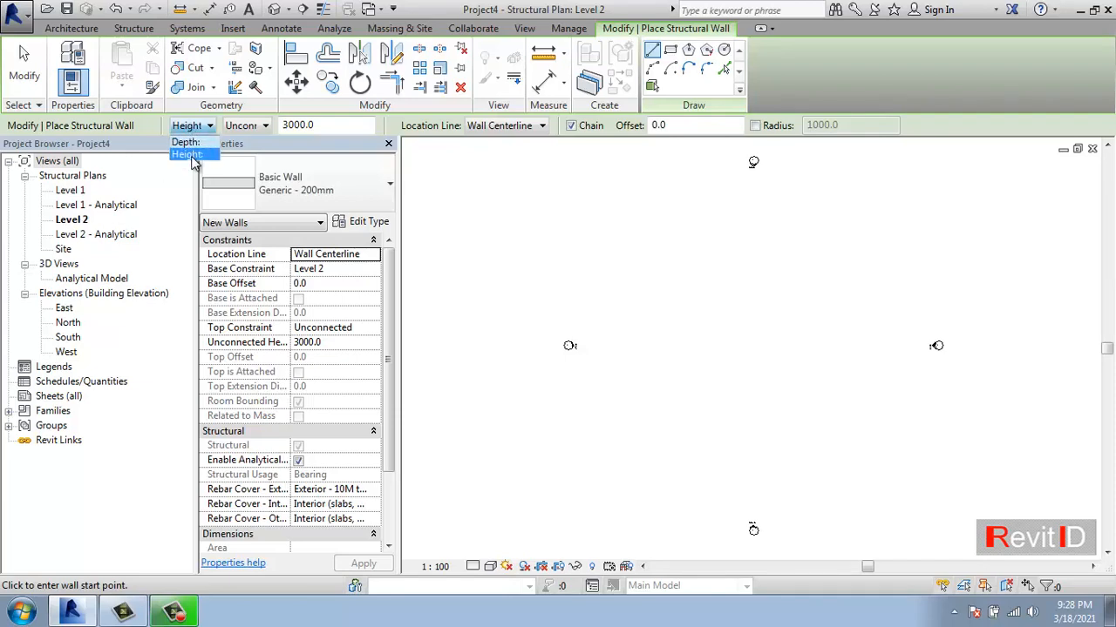
left_click(186, 142)
left_click(247, 126)
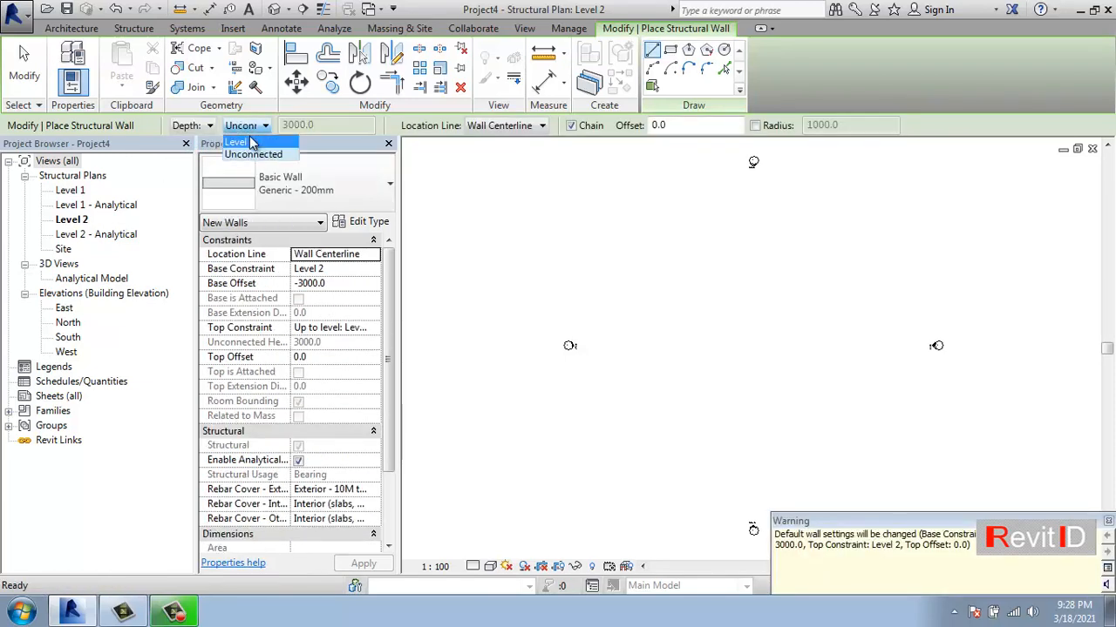
left_click(251, 143)
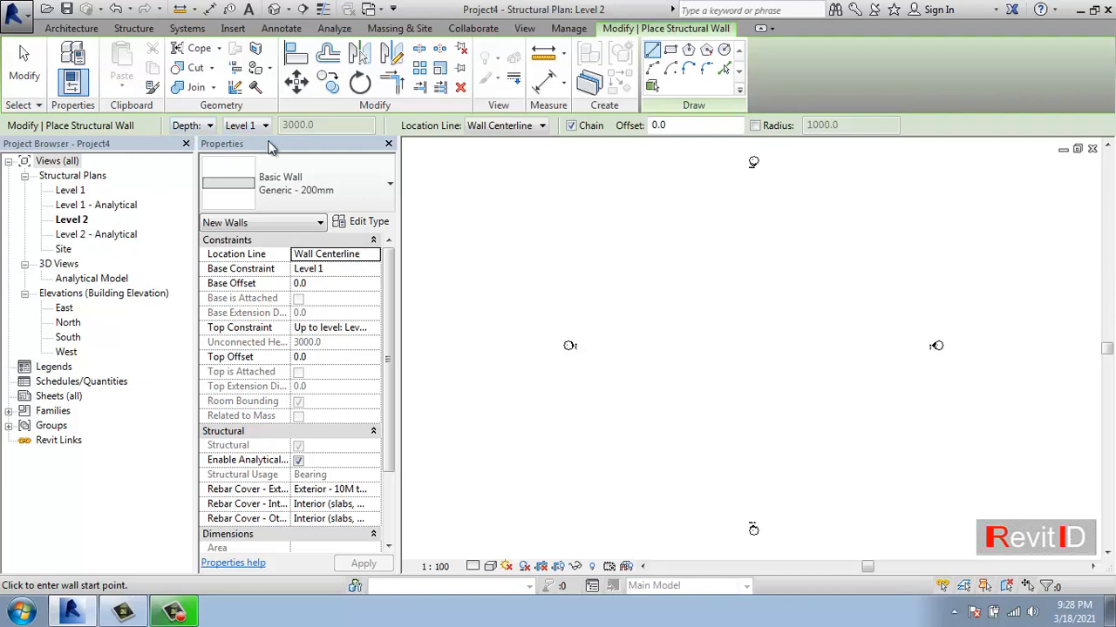
key("Escape")
key("Escape")
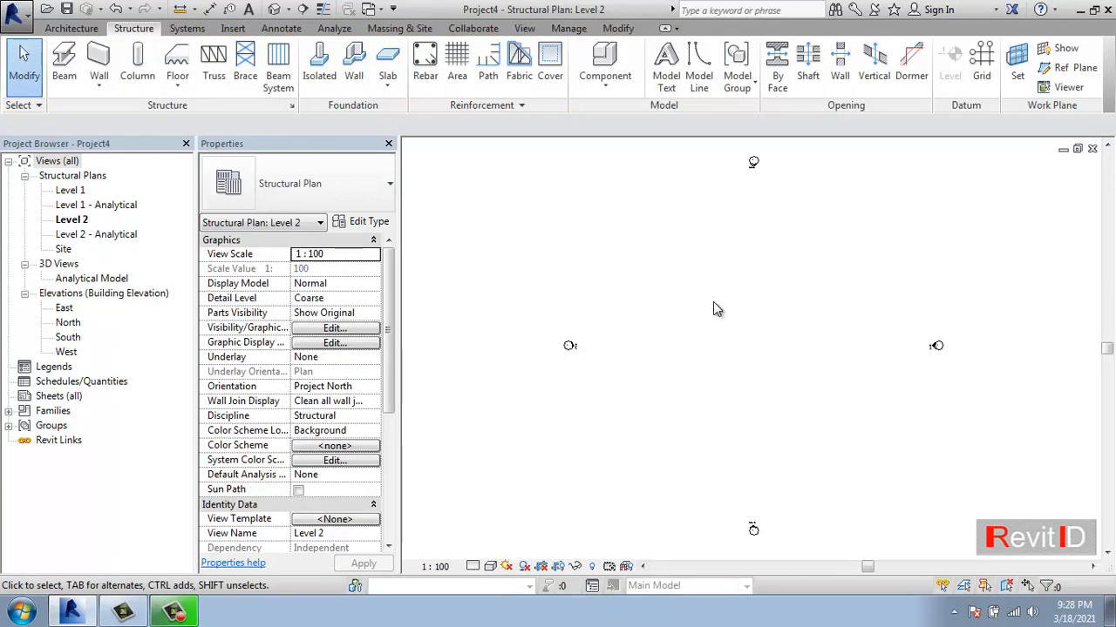
Open the Level 1 structural plan and set up structural wall placement with Height up to Level 2
double_click(69, 190)
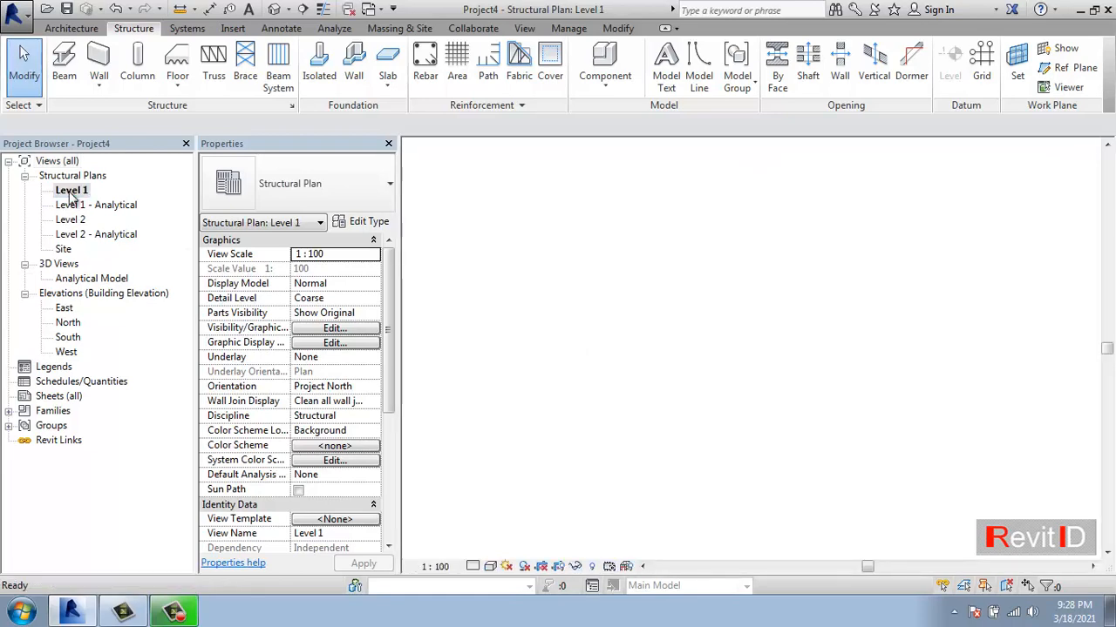
left_click(98, 56)
left_click(193, 125)
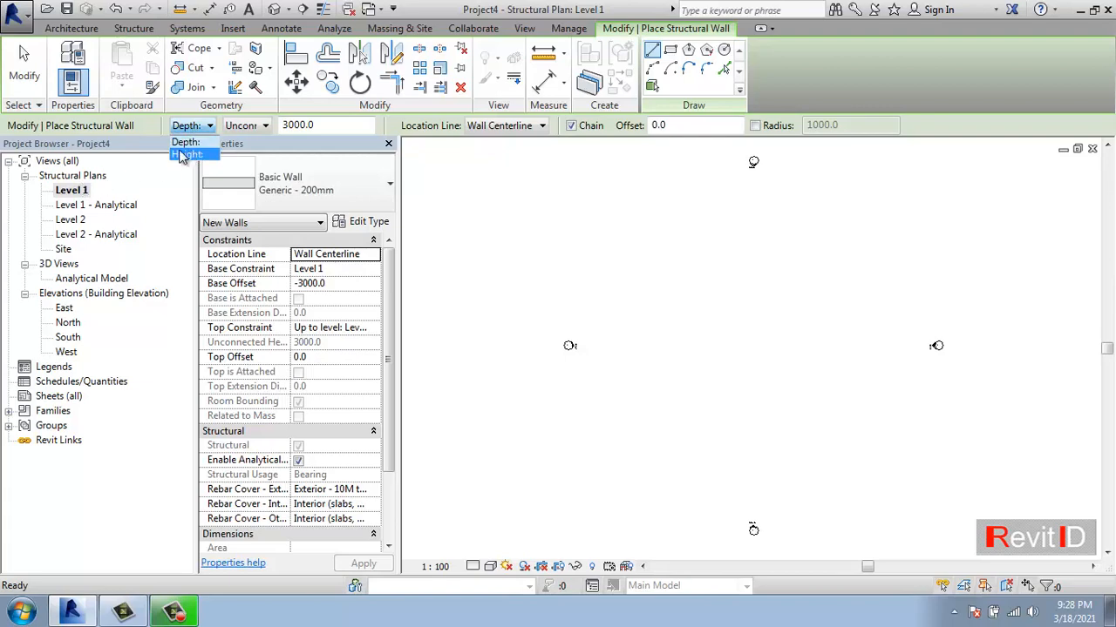
left_click(184, 155)
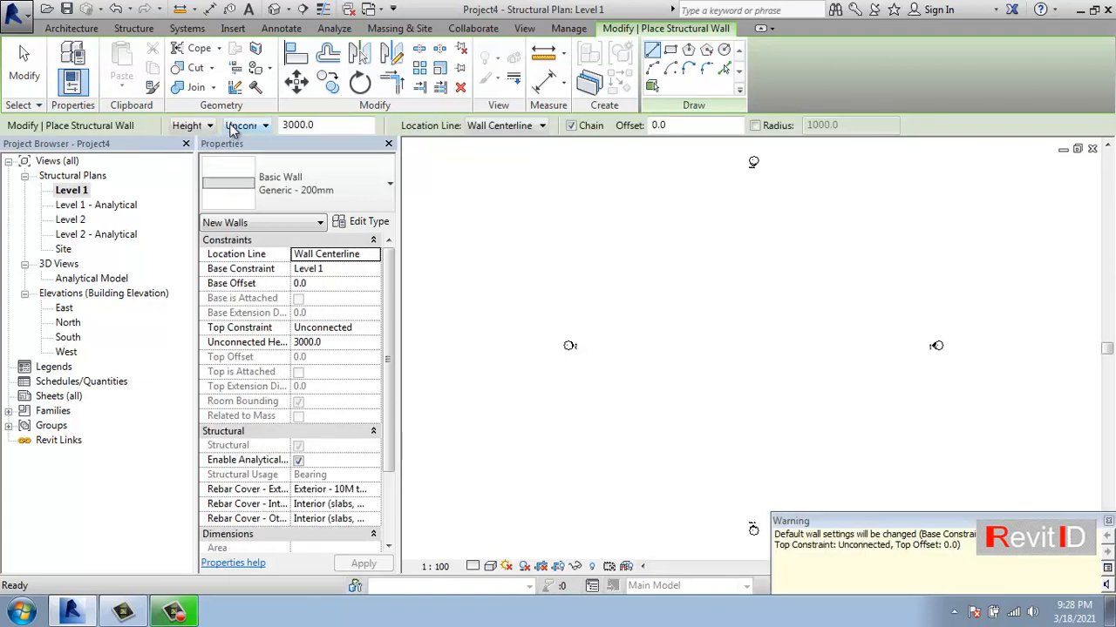
left_click(233, 126)
left_click(244, 155)
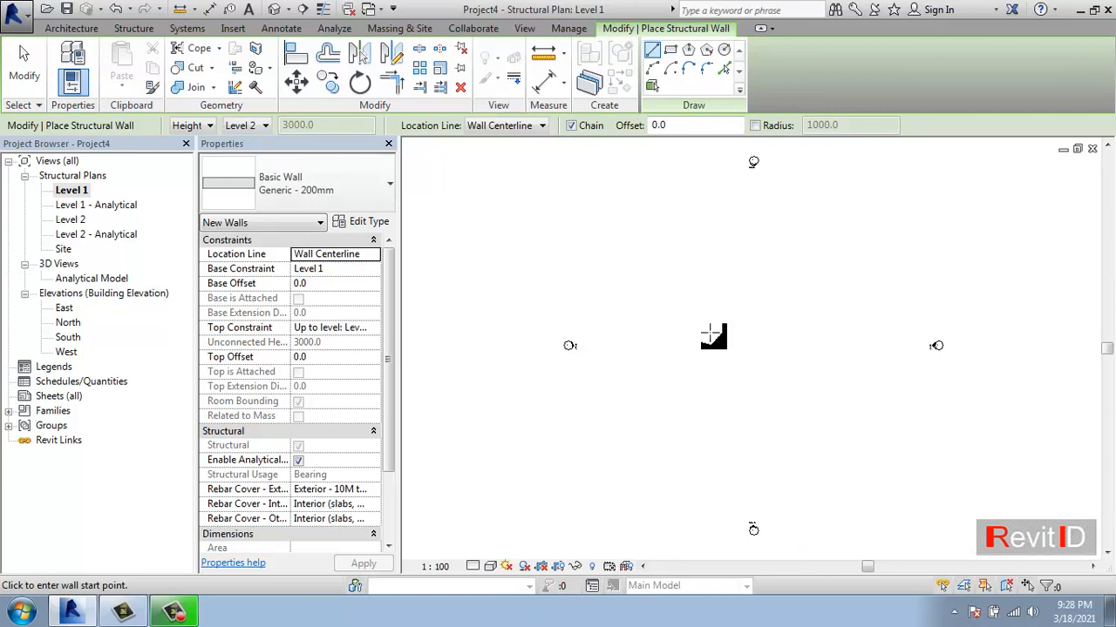
Draw an L-shaped chain of Generic - 200mm walls, about 5500 mm horizontally and 2900 mm downward
middle_click_drag(713, 335, 641, 346)
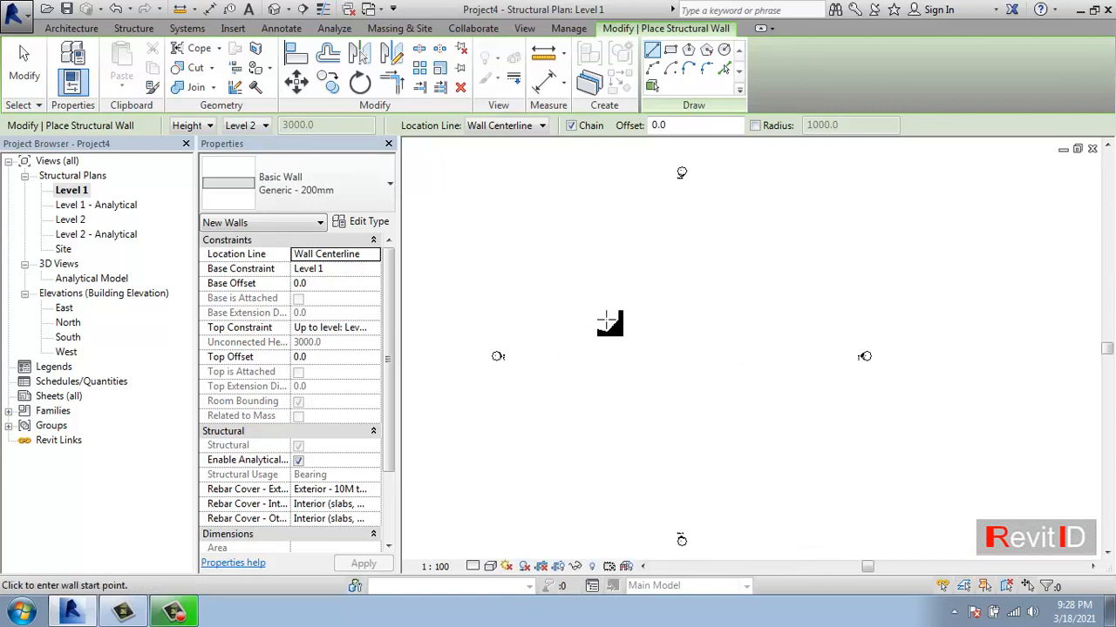
scroll(609, 322, "up", 2)
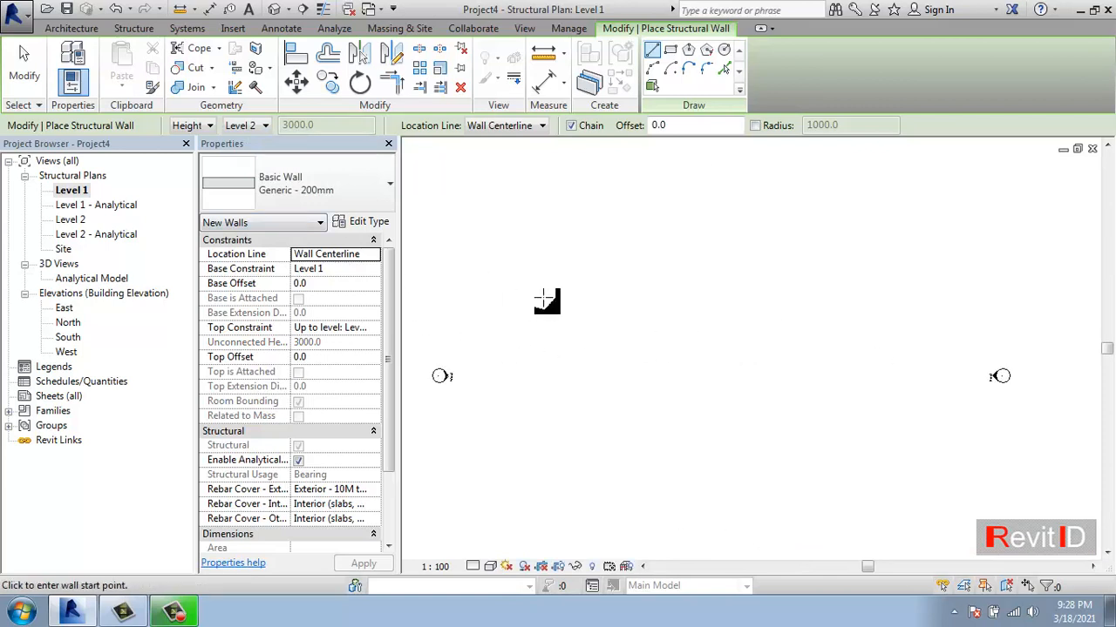
left_click(604, 318)
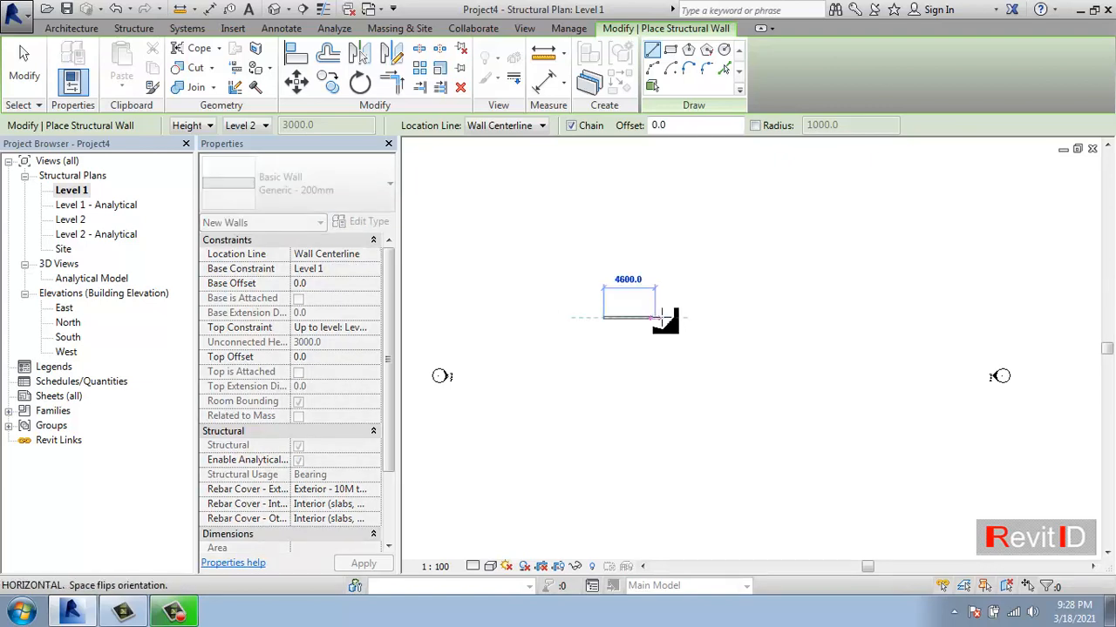
left_click(667, 318)
scroll(667, 366, "up", 2)
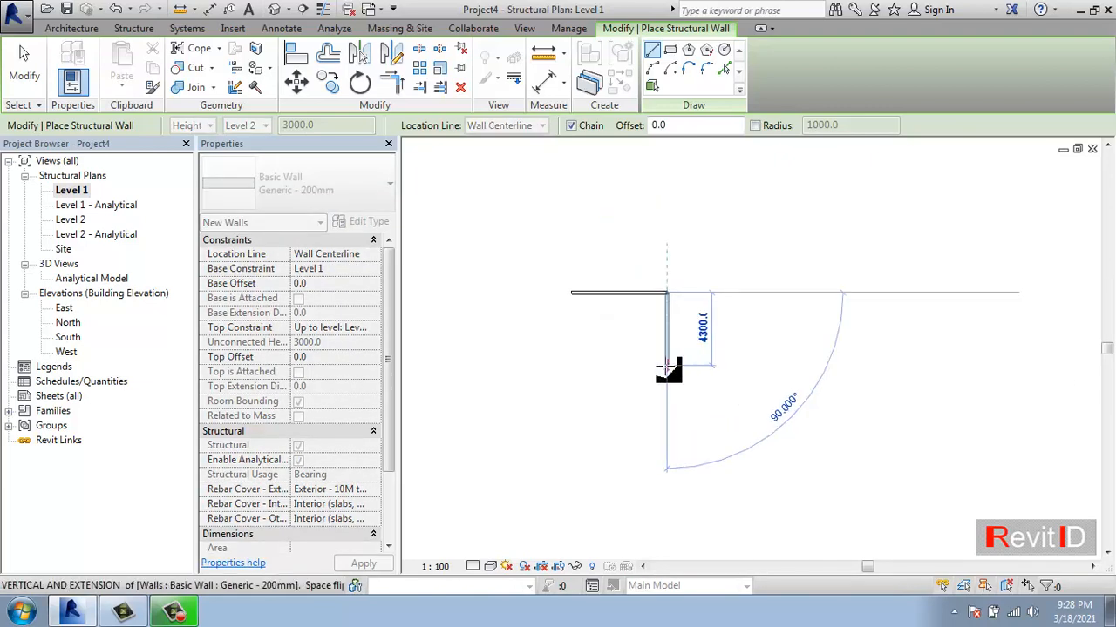
left_click(668, 342)
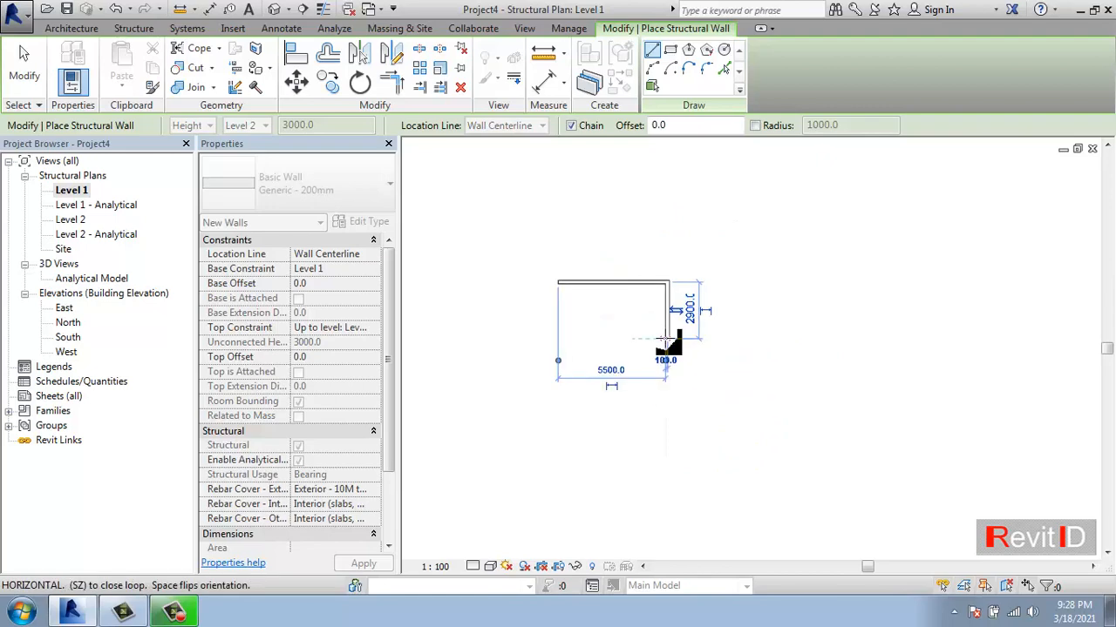
key("Escape")
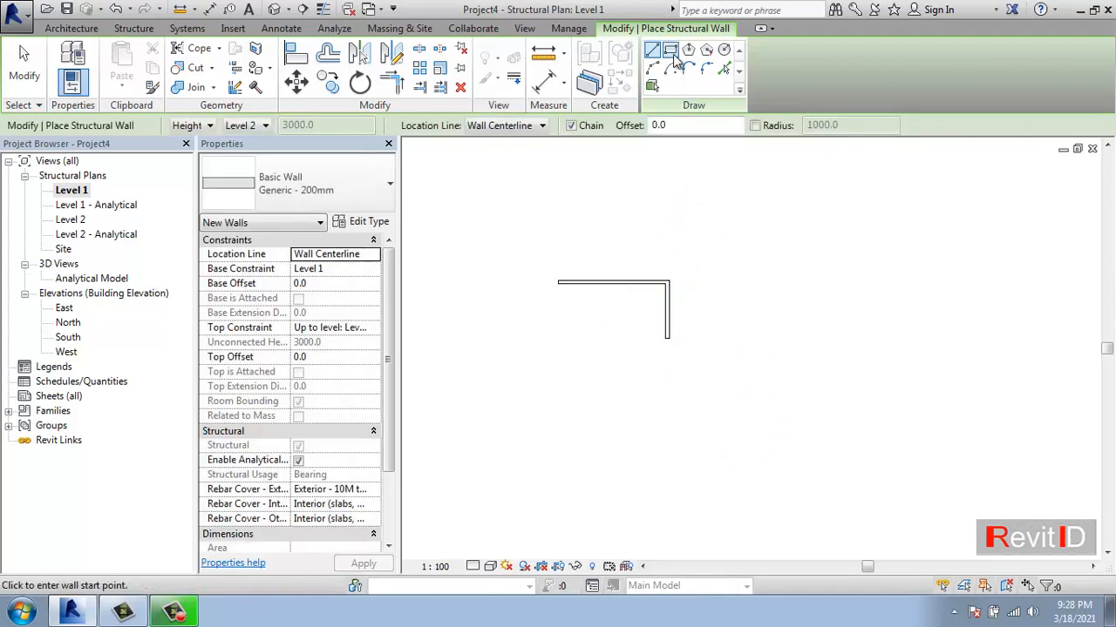
Draw a closed rectangle of walls about 6600 by 2900 mm beside the L-shaped walls, and end wall placement
left_click(671, 52)
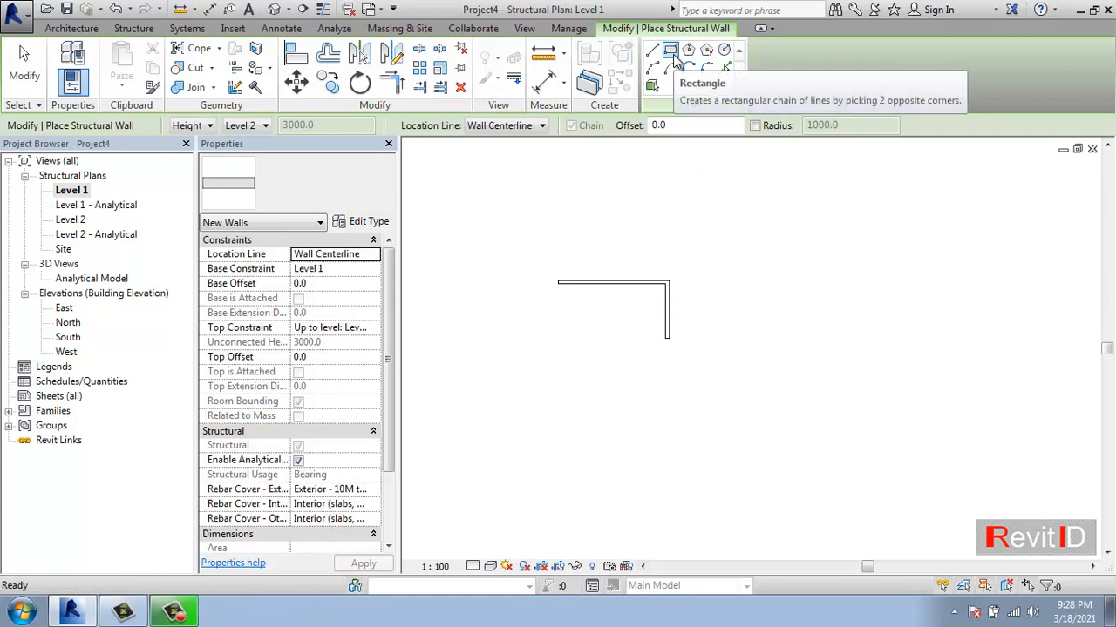
left_click(774, 280)
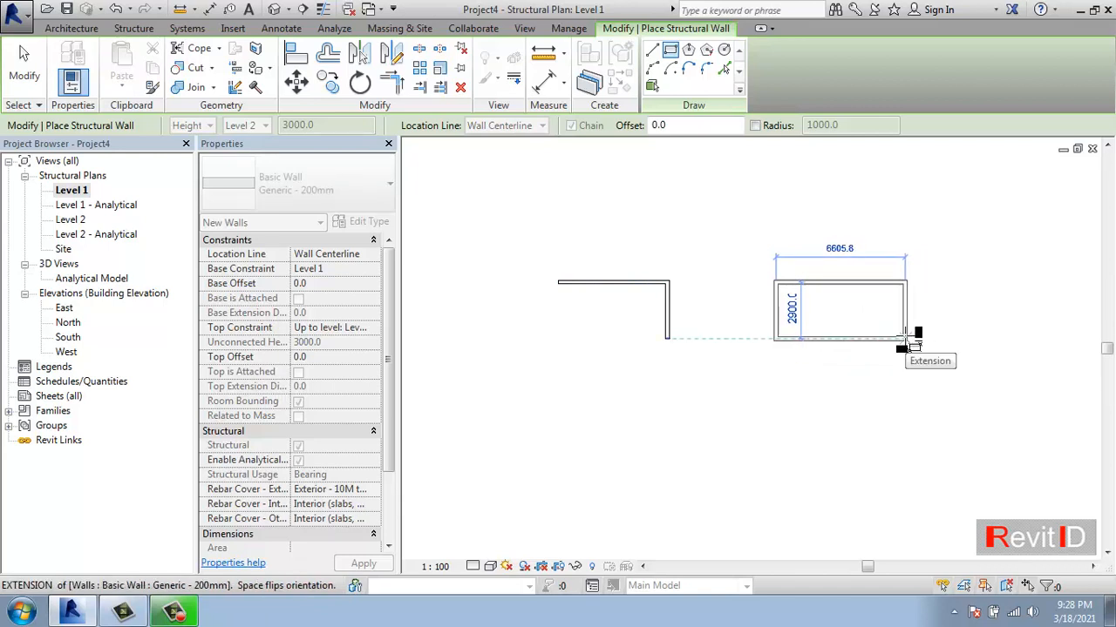
left_click(907, 337)
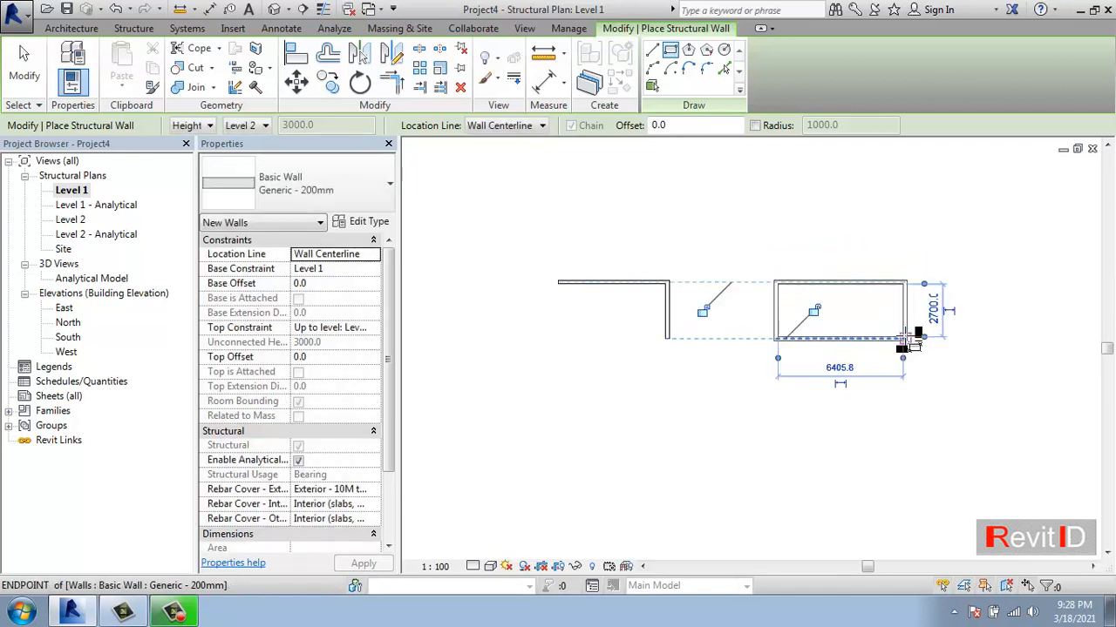
key("Escape")
key("Escape")
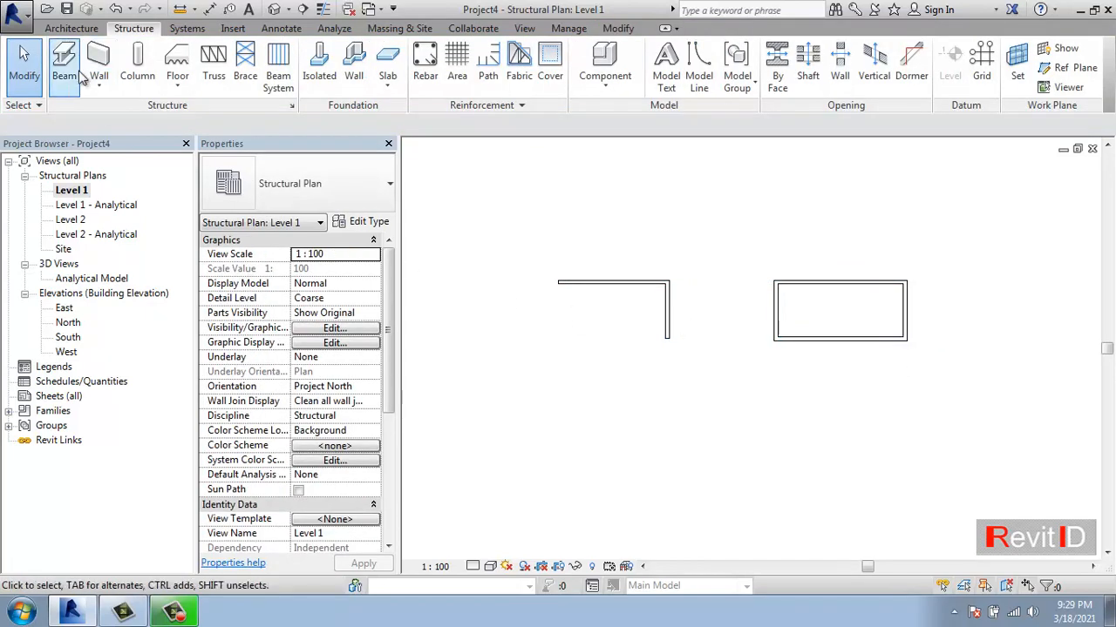
Create a rectangular Generic 300mm structural floor on Level 1 around the L-shaped walls
left_click(178, 61)
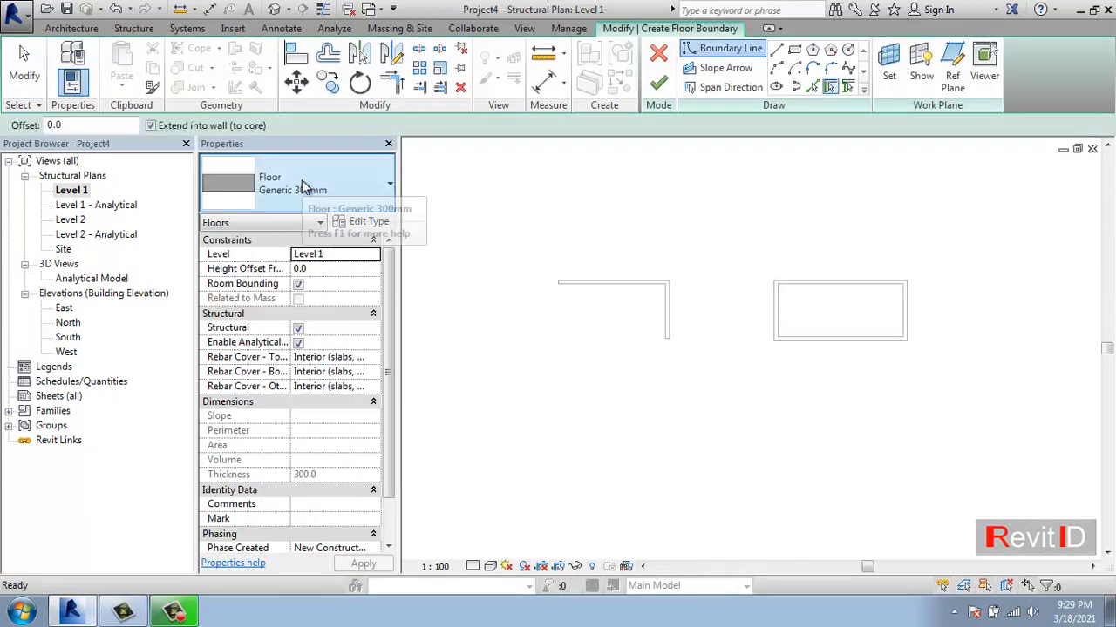
left_click(794, 50)
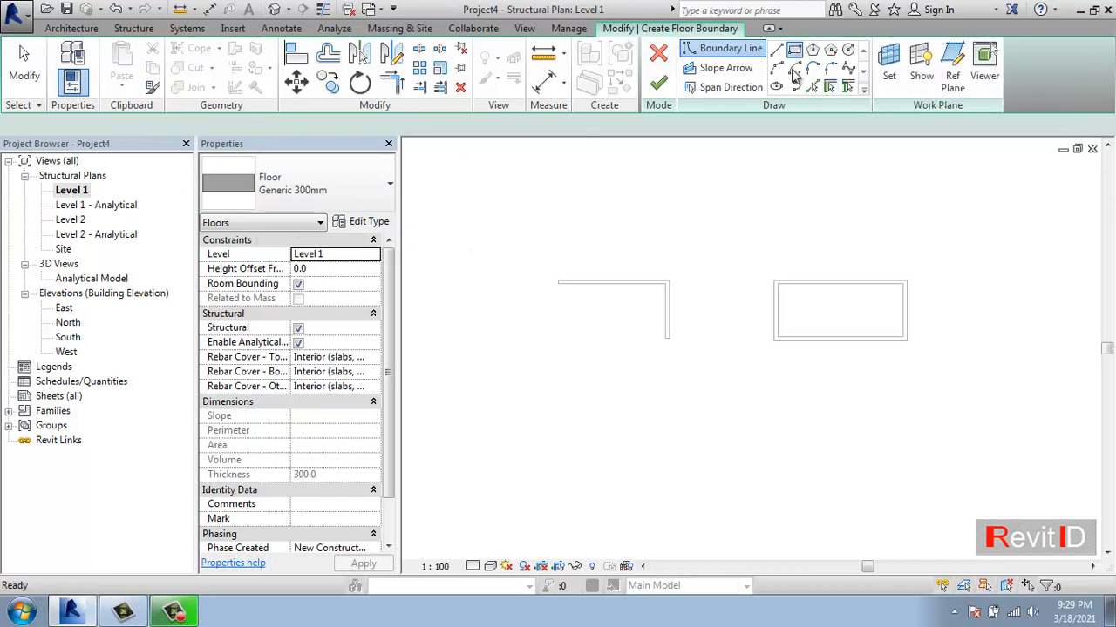
left_click(693, 257)
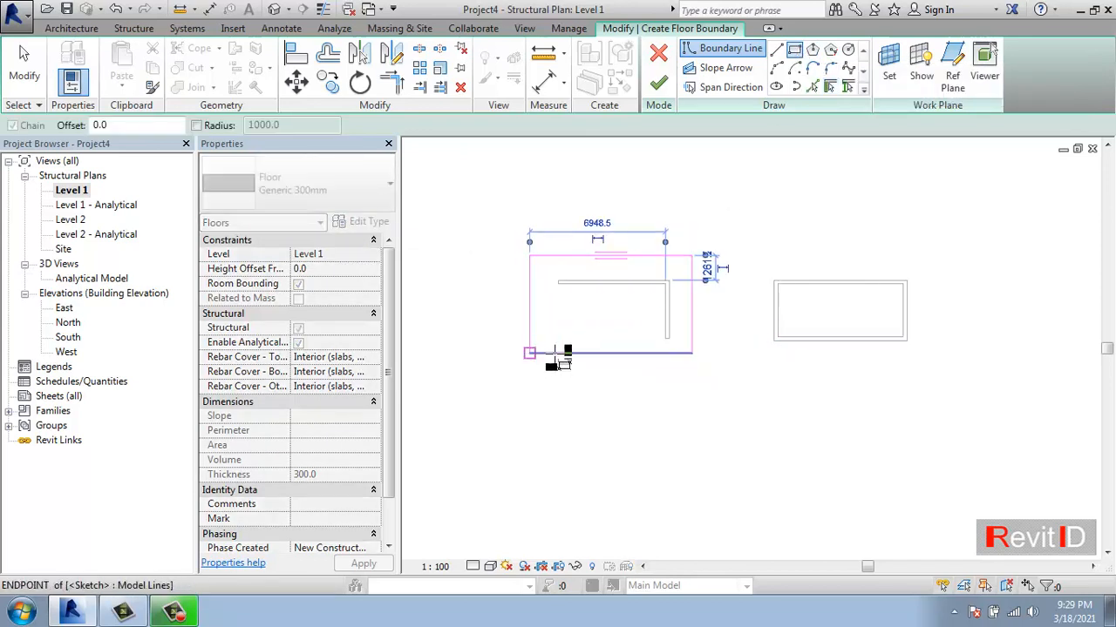
left_click(529, 353)
left_click(659, 83)
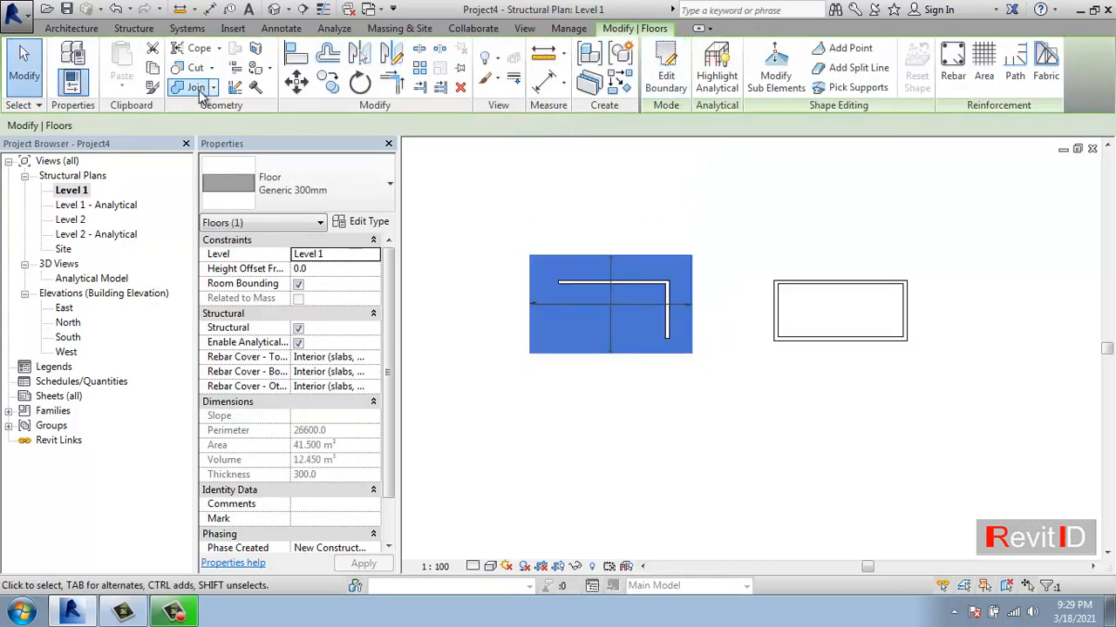
Create a second Generic 300mm structural floor, about 9600 by 6100 mm, around the closed rectangle of walls
left_click(133, 28)
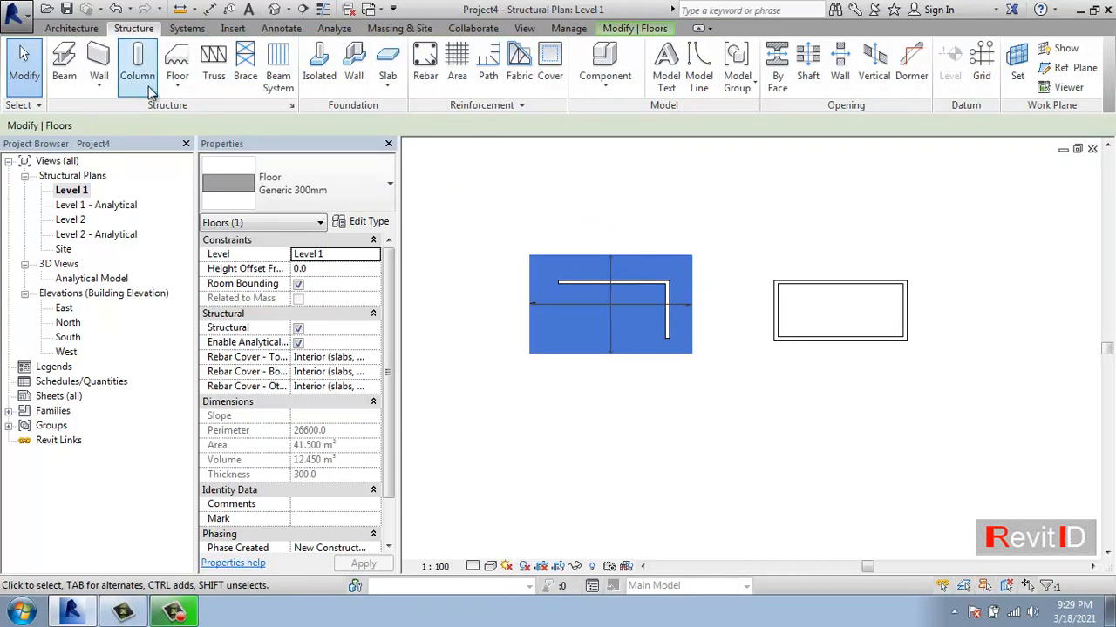
left_click(180, 54)
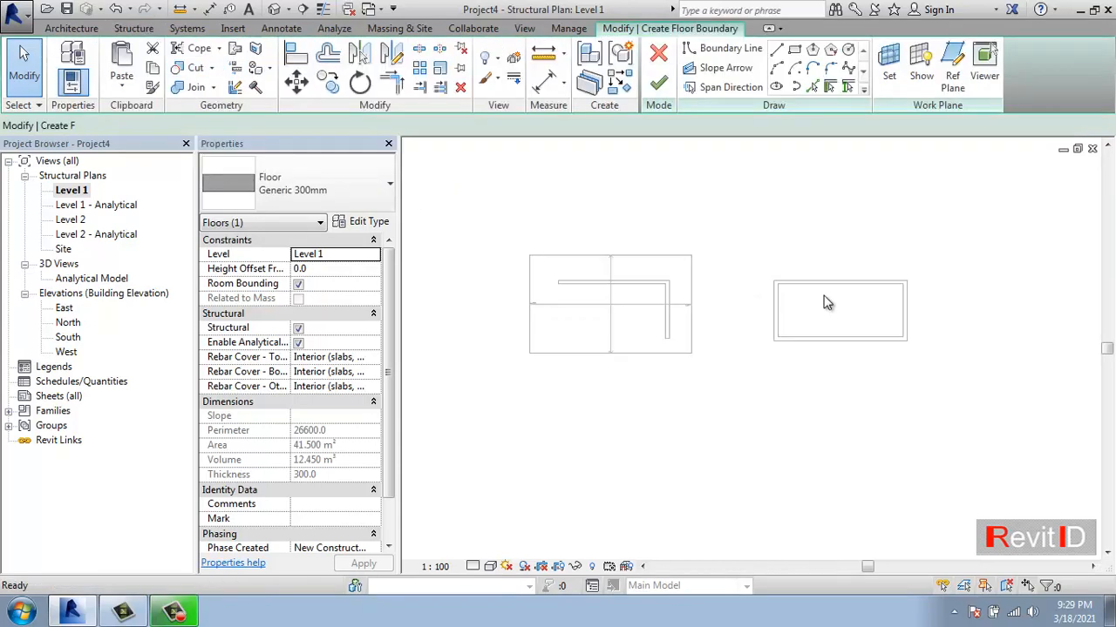
left_click(794, 50)
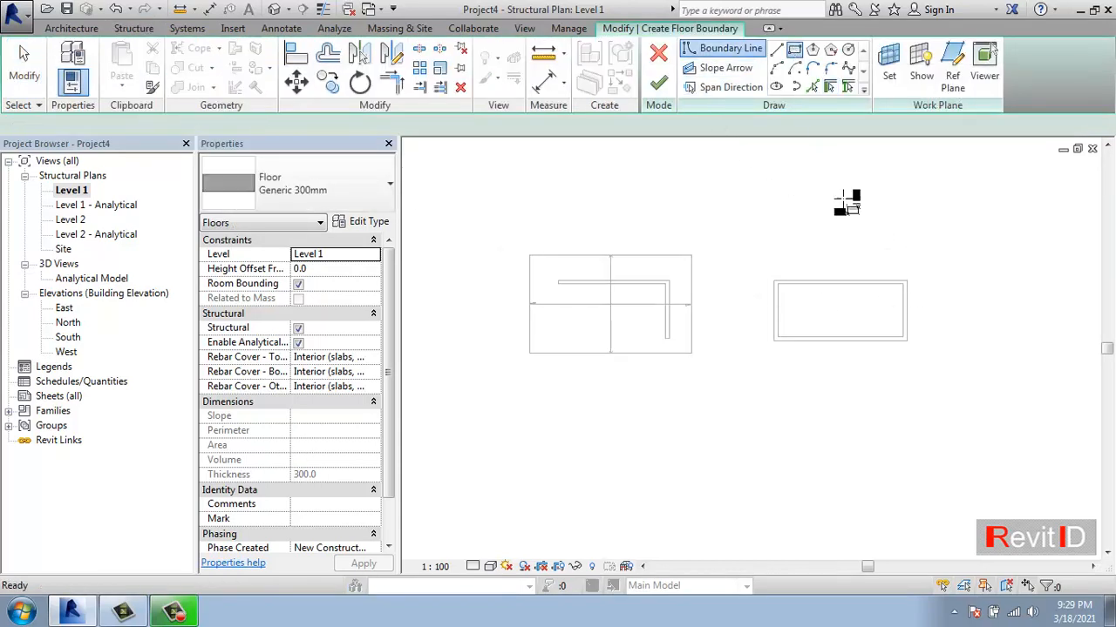
left_click(934, 251)
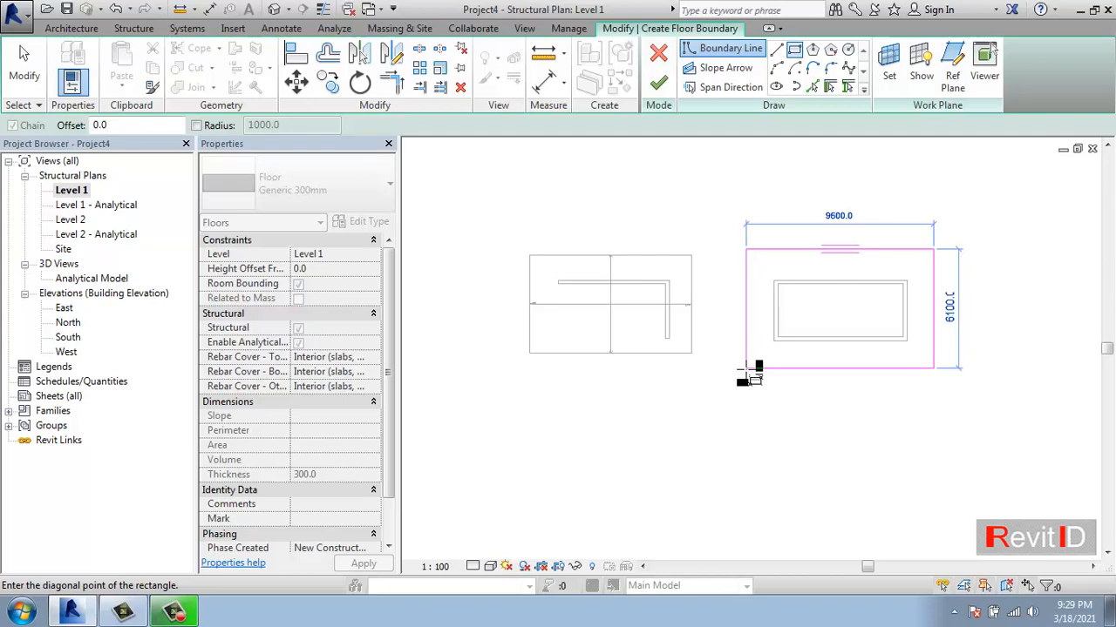
left_click(746, 368)
left_click(659, 84)
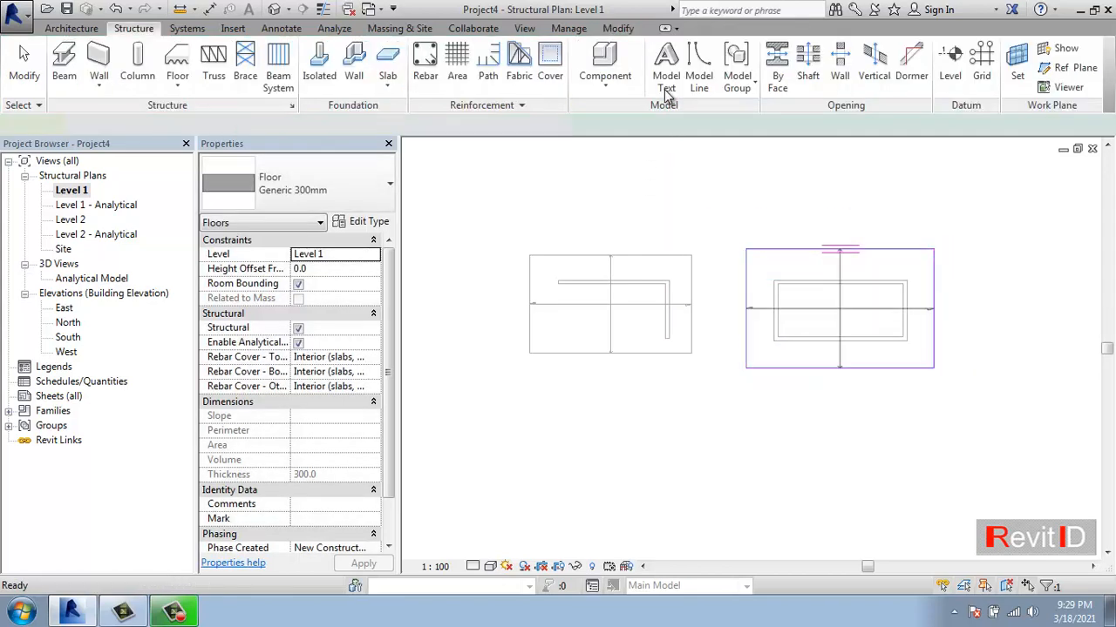
Delete the span direction symbols from both floors
left_click(697, 219)
left_click(660, 305)
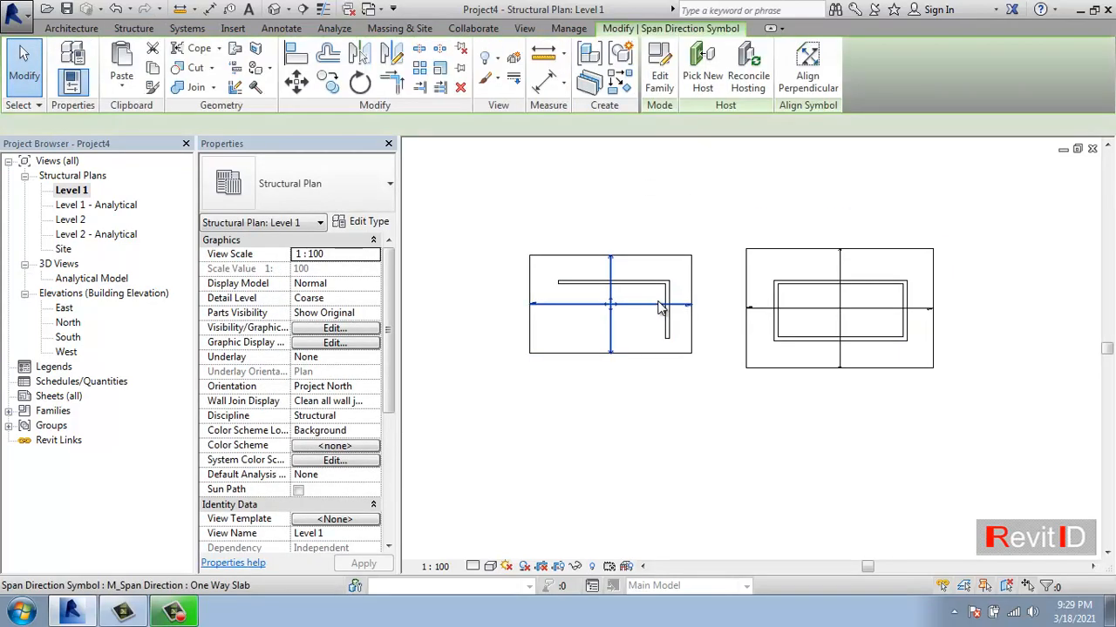
key("Delete")
left_click(826, 309)
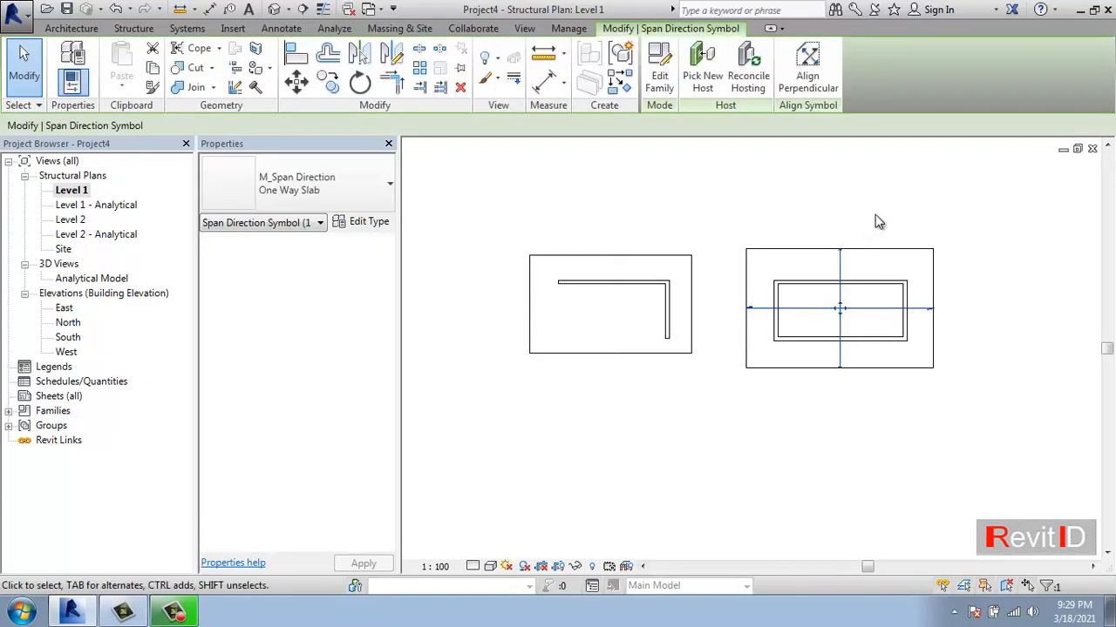
key("Delete")
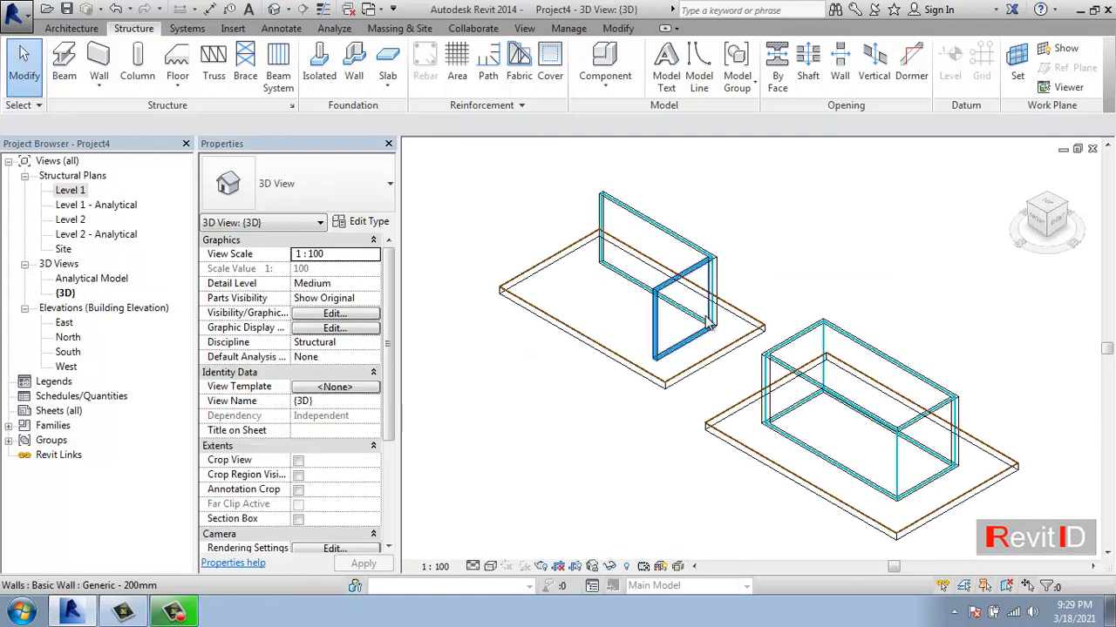
Set the default 3D view to Fine detail level and the Shaded visual style
middle_click_drag(613, 382, 613, 366)
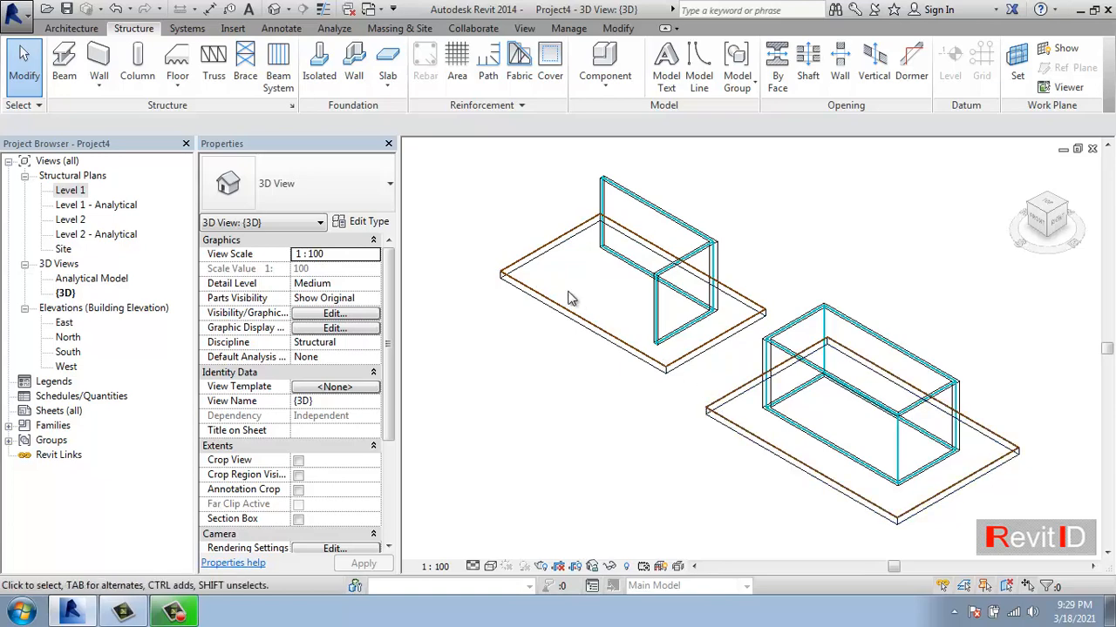
left_click(472, 567)
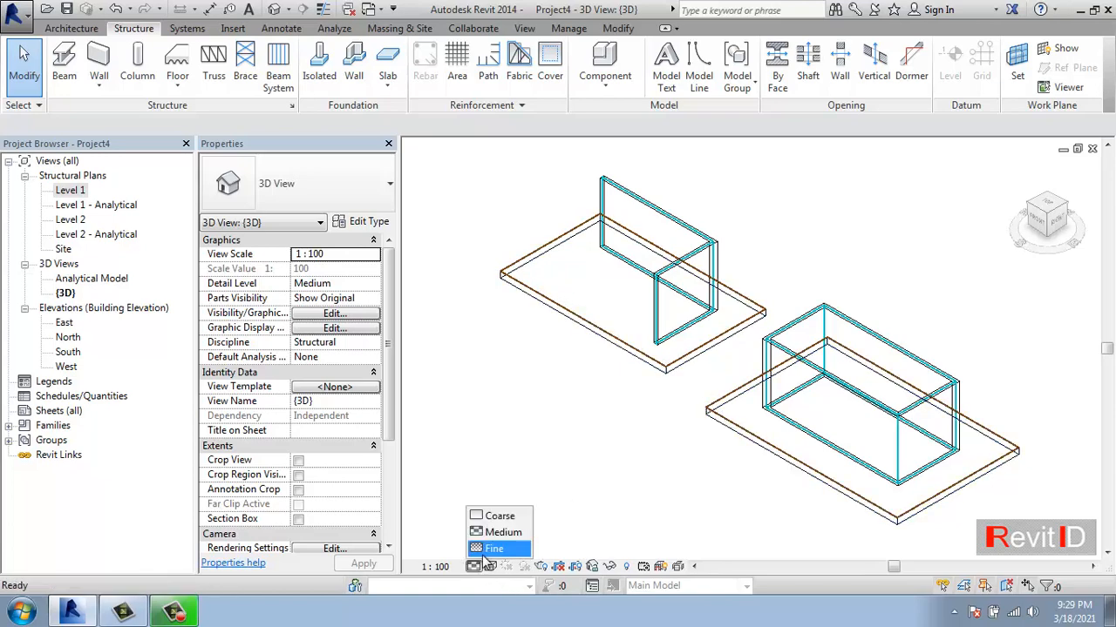
left_click(499, 549)
left_click(491, 566)
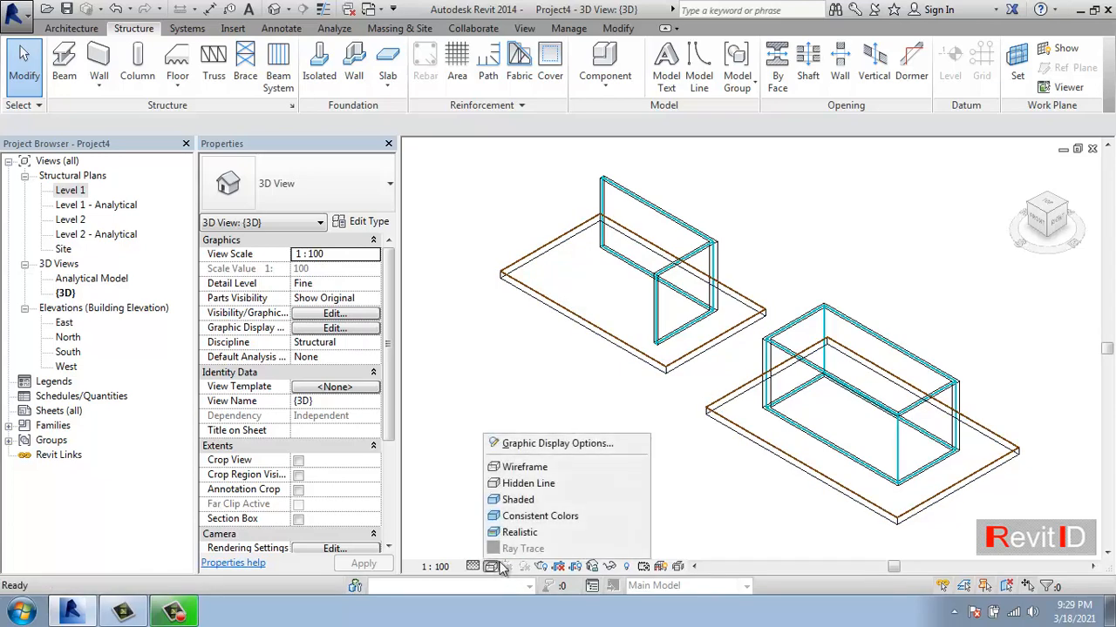
left_click(529, 503)
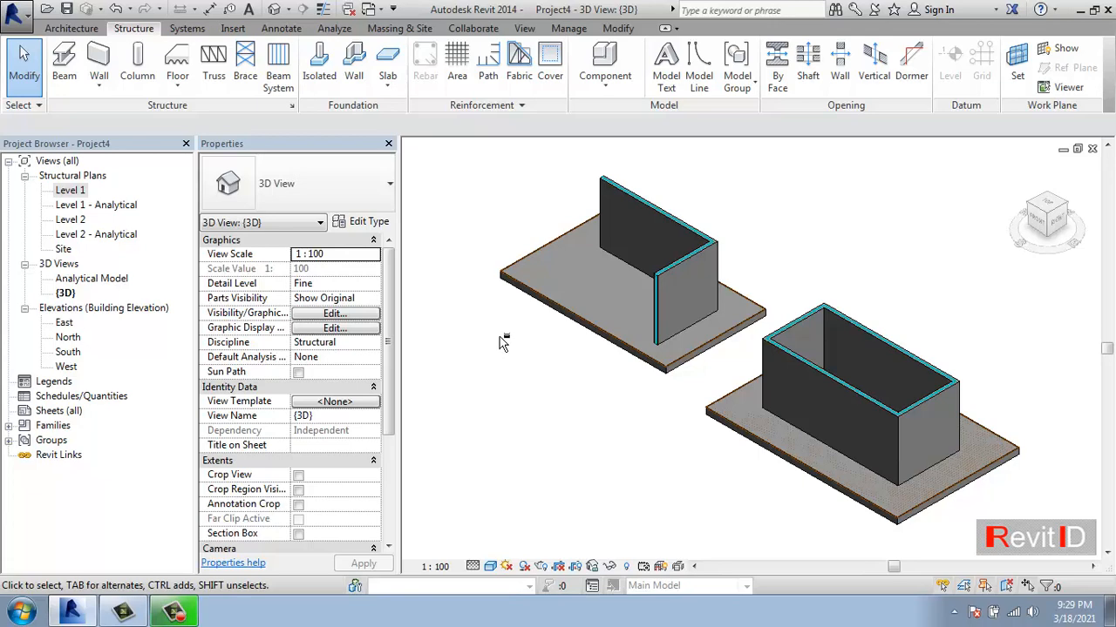
mouse_move(501, 342)
middle_mouse_down("shift")
mouse_move(574, 362)
mouse_move(742, 364)
mouse_move(489, 346)
middle_mouse_up("shift")
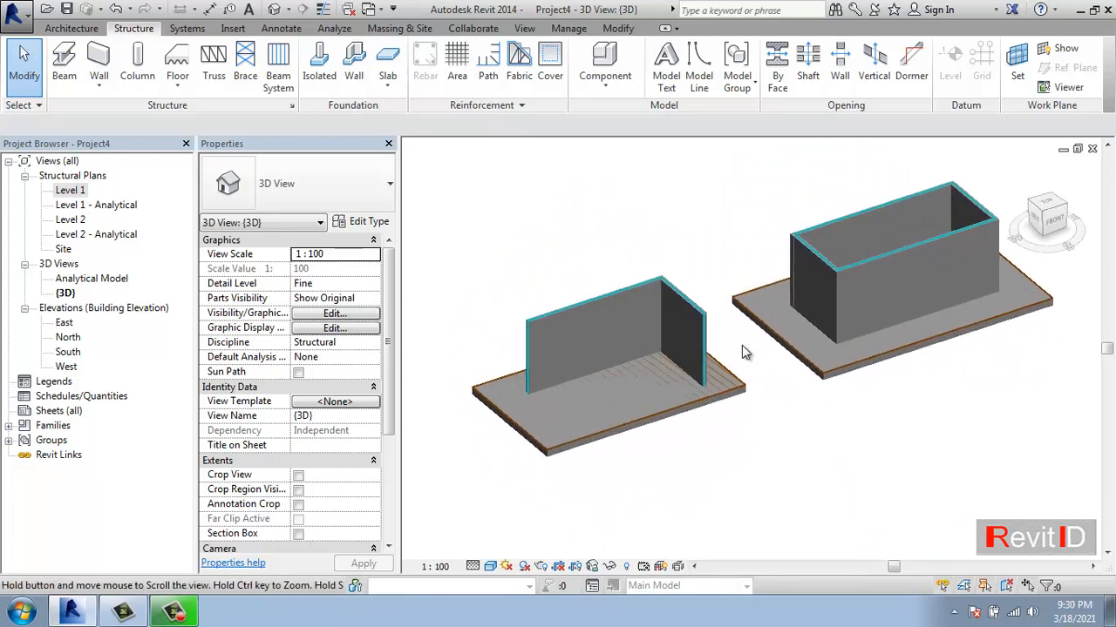
scroll(543, 384, "up", 2)
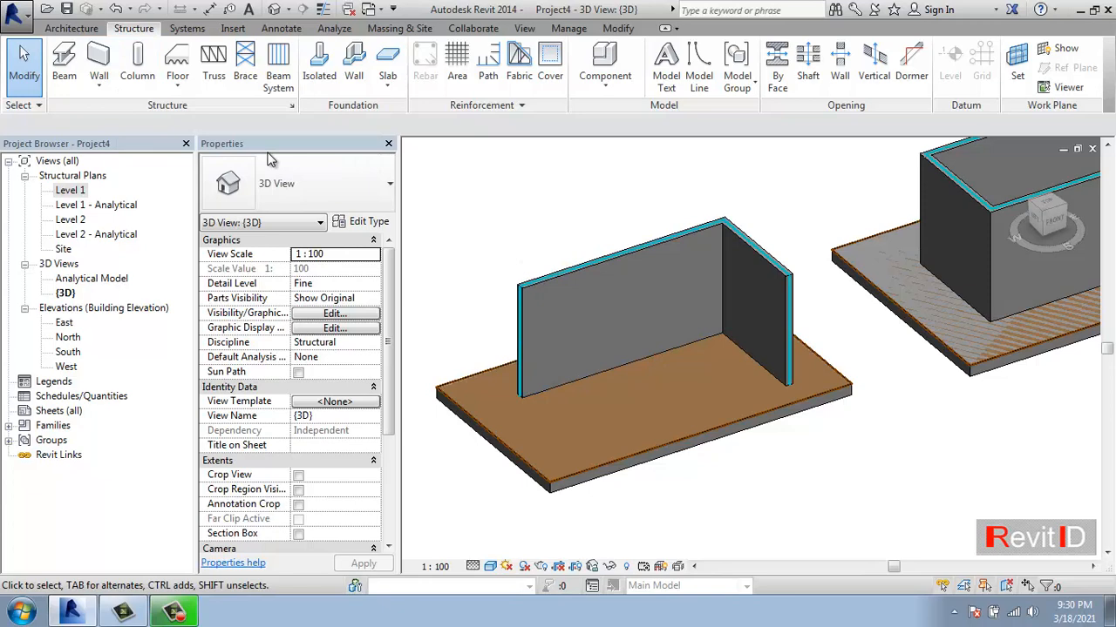
Load the family file Profile-wall sweep.rfa from the Documents folder into the project
left_click(232, 29)
left_click(552, 57)
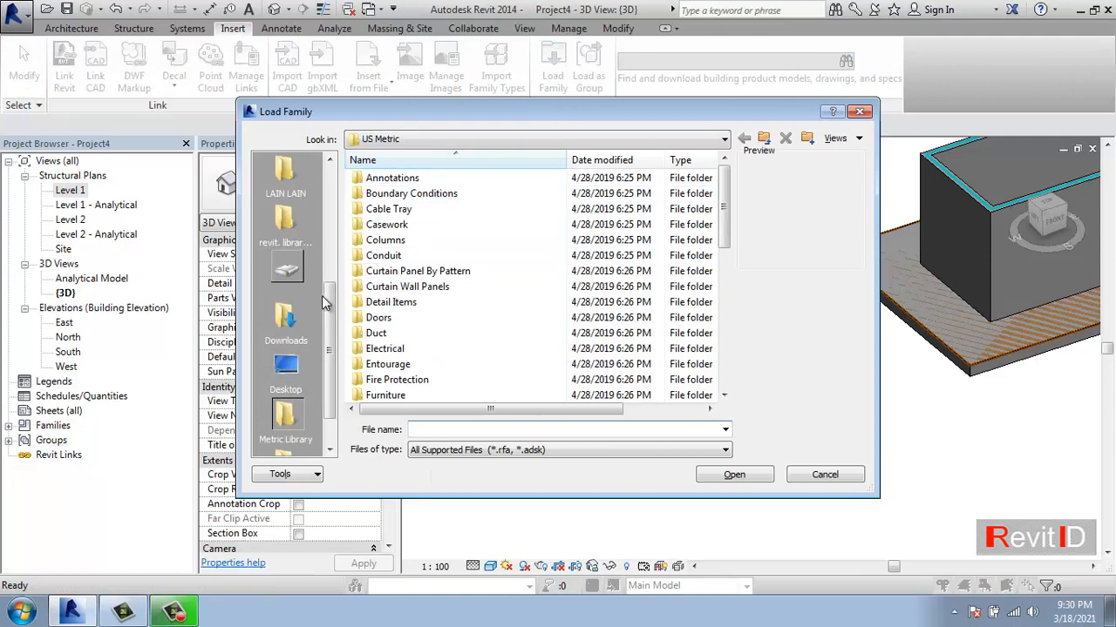
left_click_drag(328, 309, 331, 212)
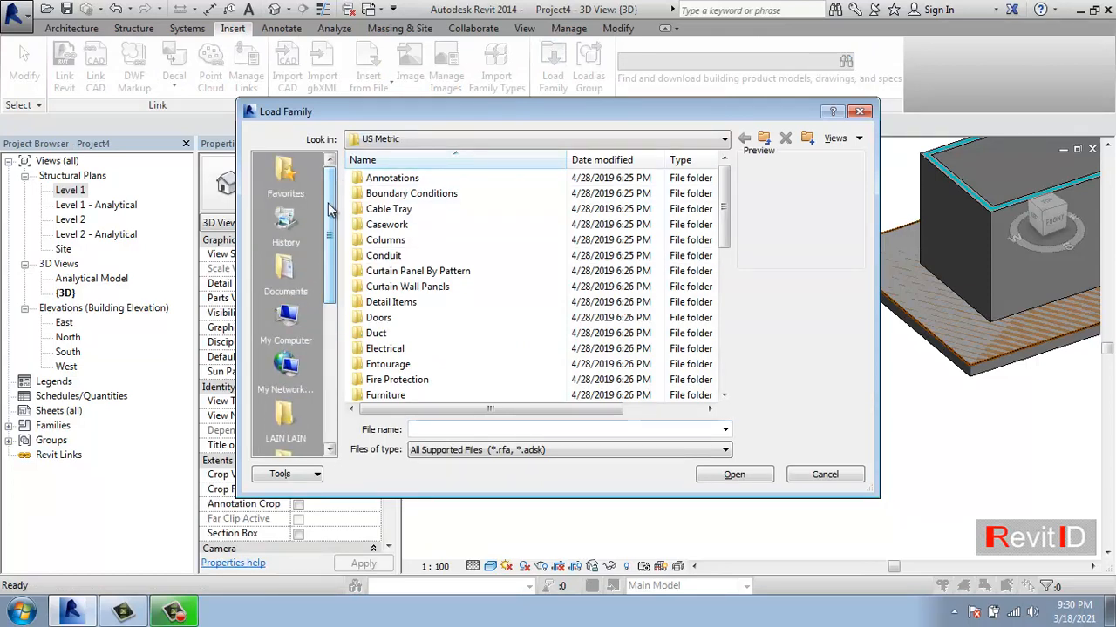
left_click(285, 266)
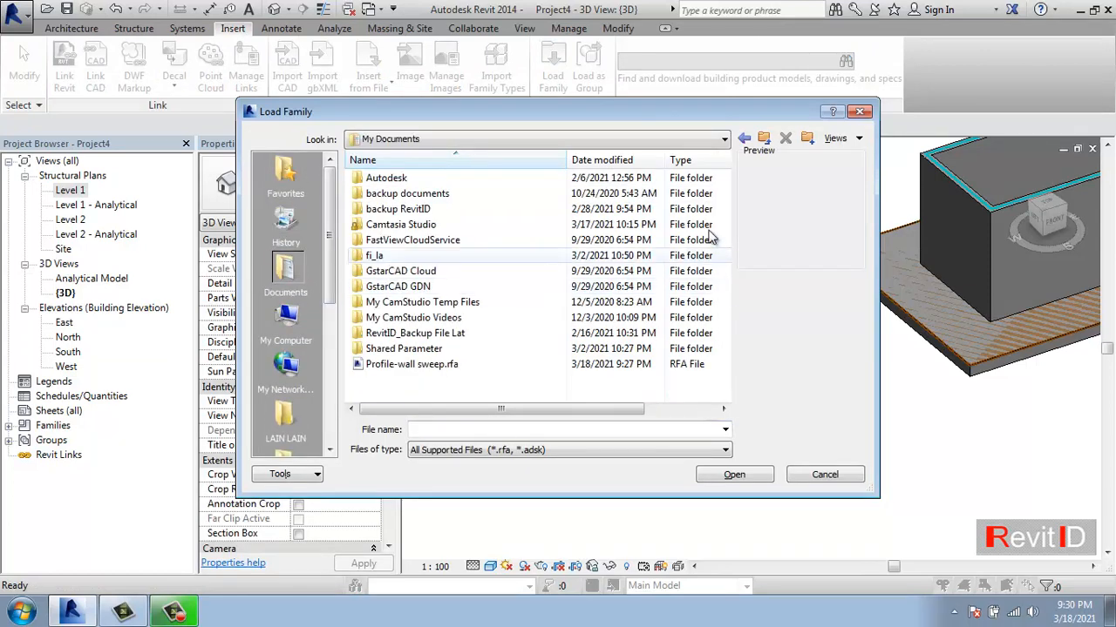
left_click(406, 364)
left_click(732, 475)
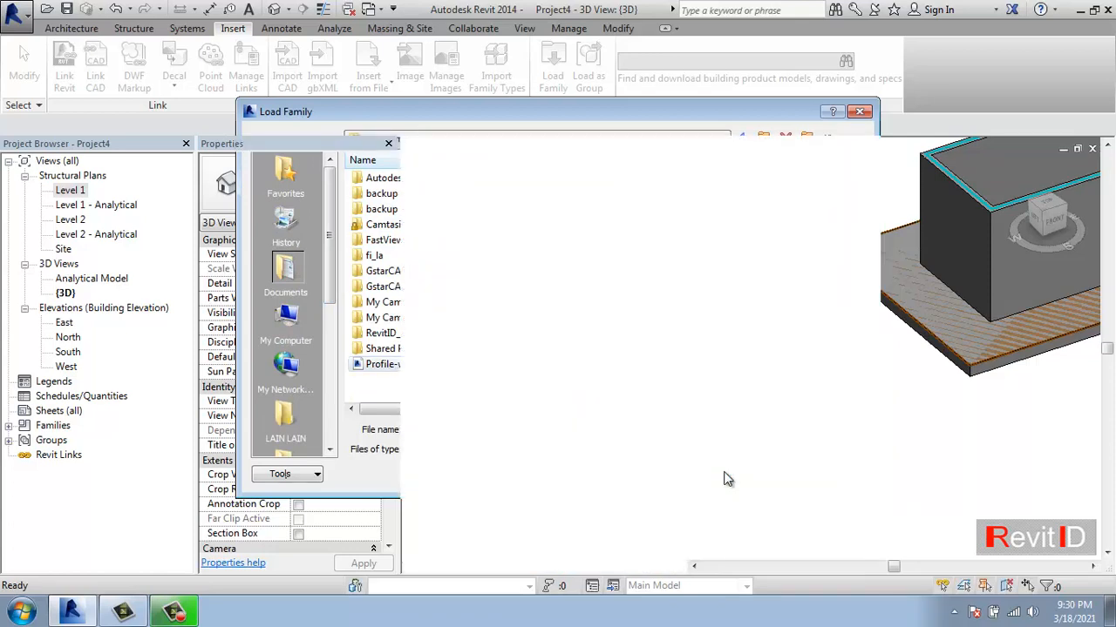
Look up the loaded Profile-wall sweep family among the project's profile families and list its types
double_click(50, 426)
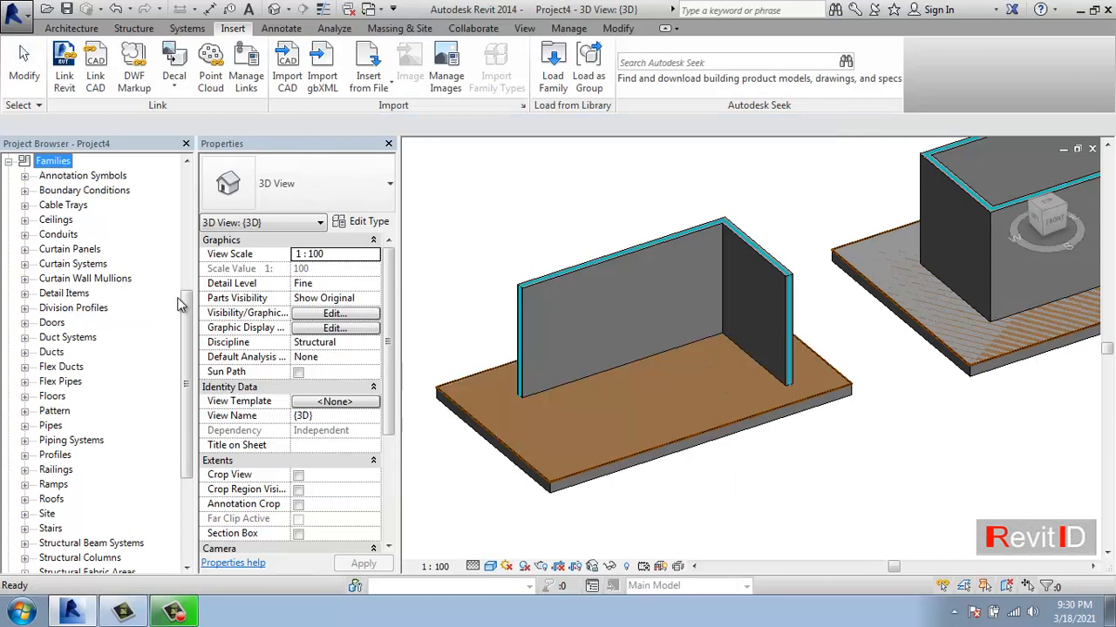
left_click_drag(183, 303, 185, 370)
double_click(45, 311)
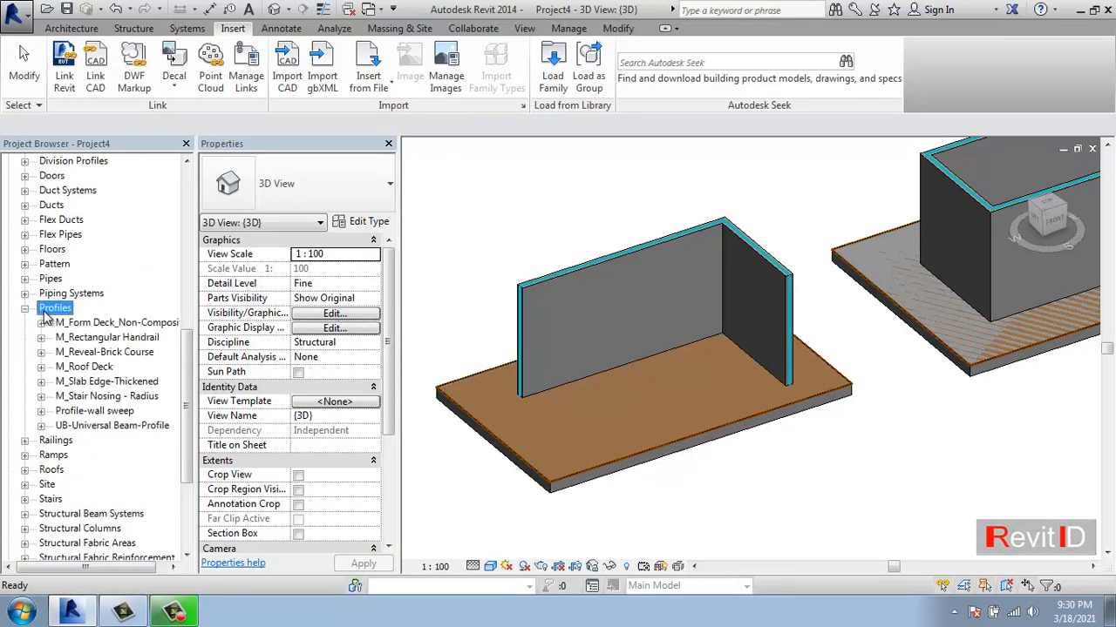
left_click(87, 412)
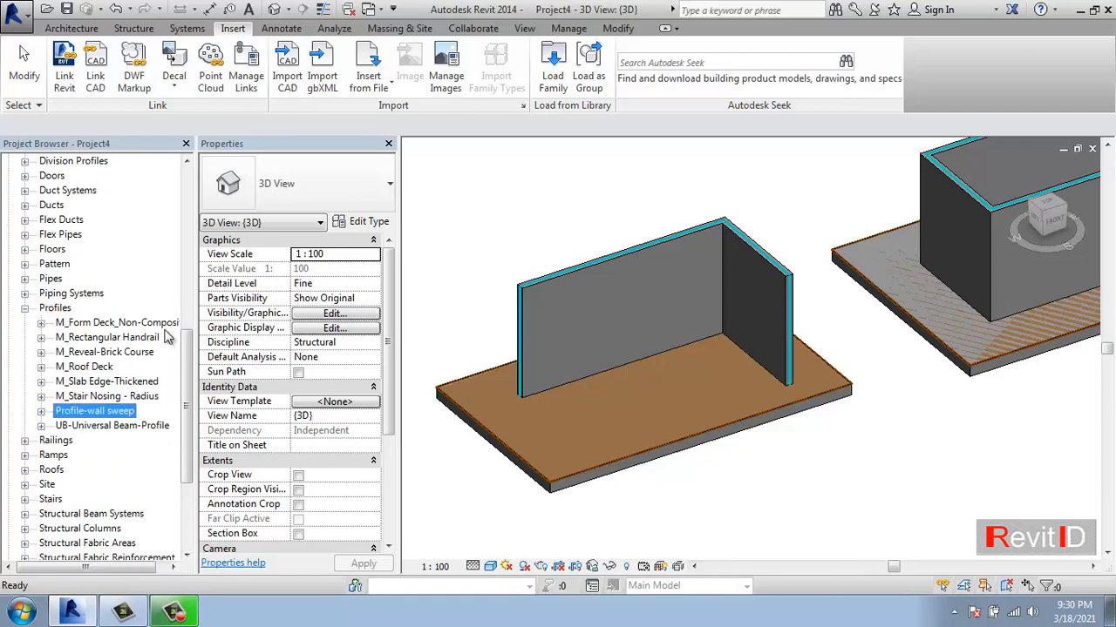
left_click(41, 411)
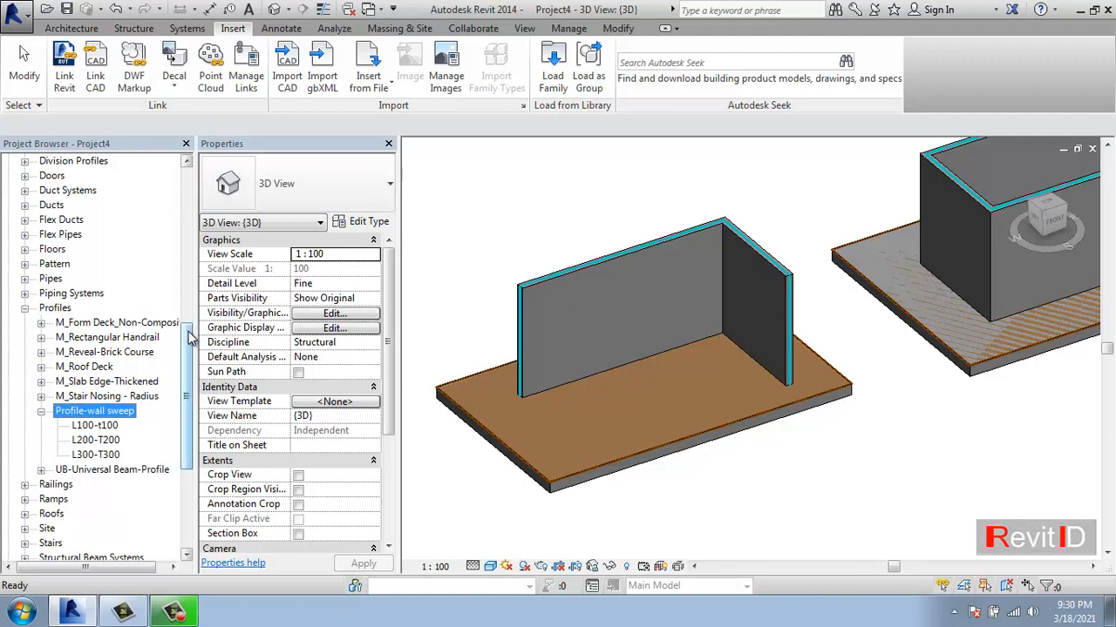
left_click_drag(187, 336, 186, 157)
double_click(70, 192)
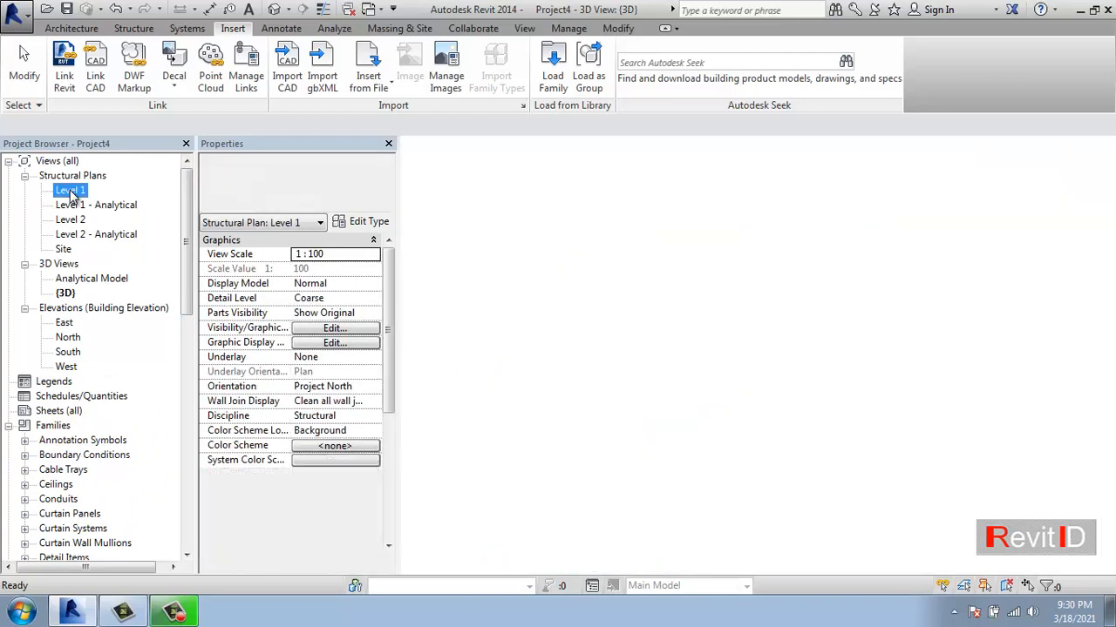
left_click(276, 9)
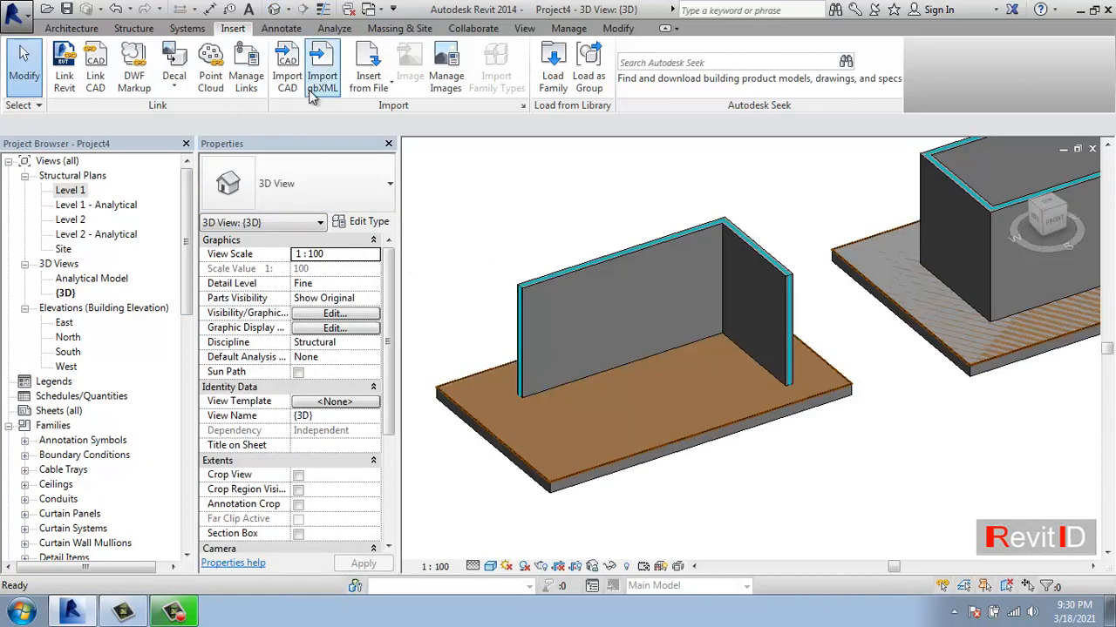
Start a horizontal wall sweep and set the Wall Sweep - Cornice type's profile to Profile-wall sweep : L200-T200
left_click(131, 29)
left_click(104, 86)
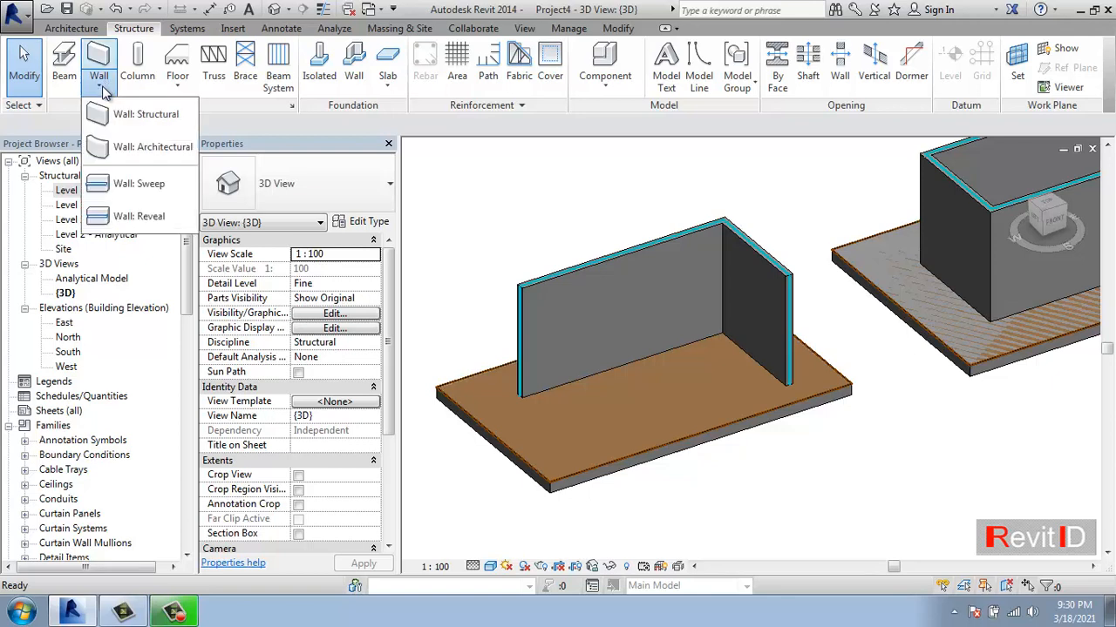
left_click(129, 186)
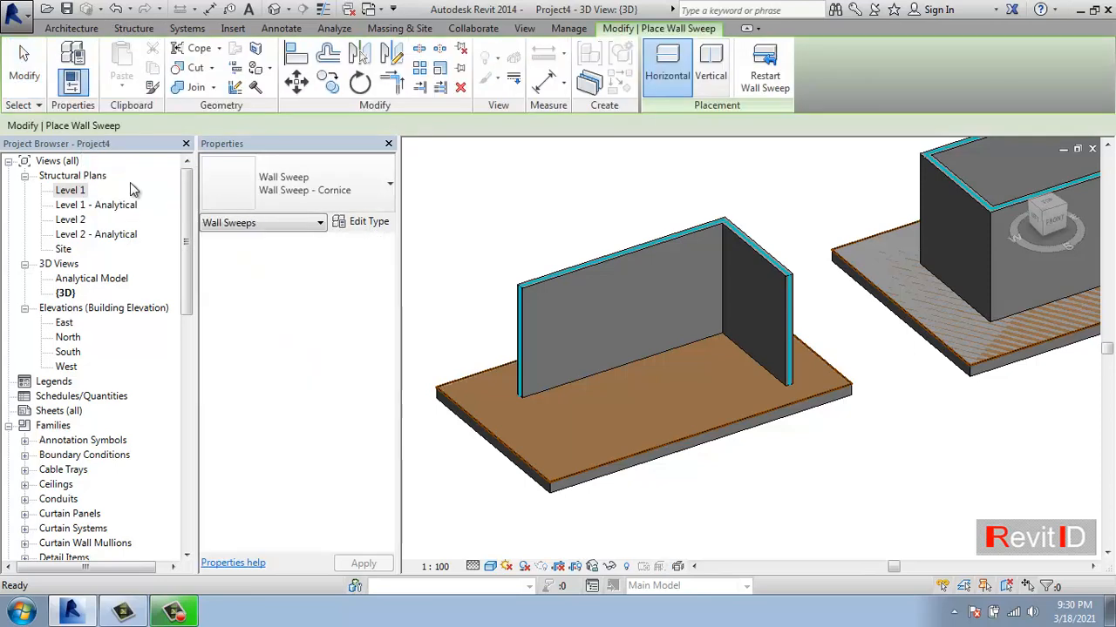
left_click(369, 224)
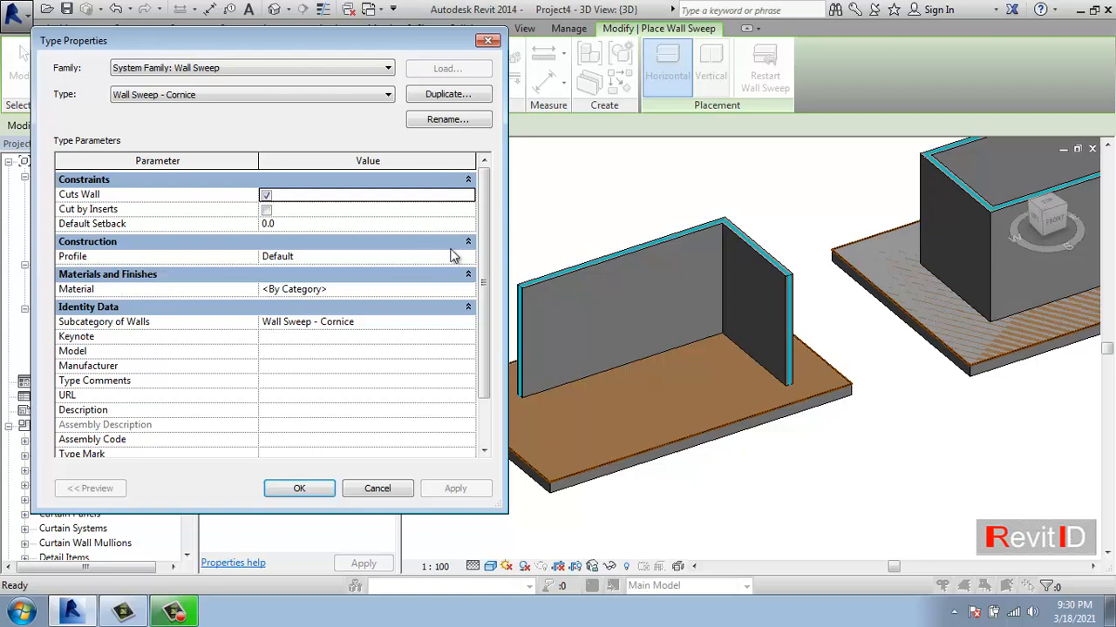
left_click(466, 259)
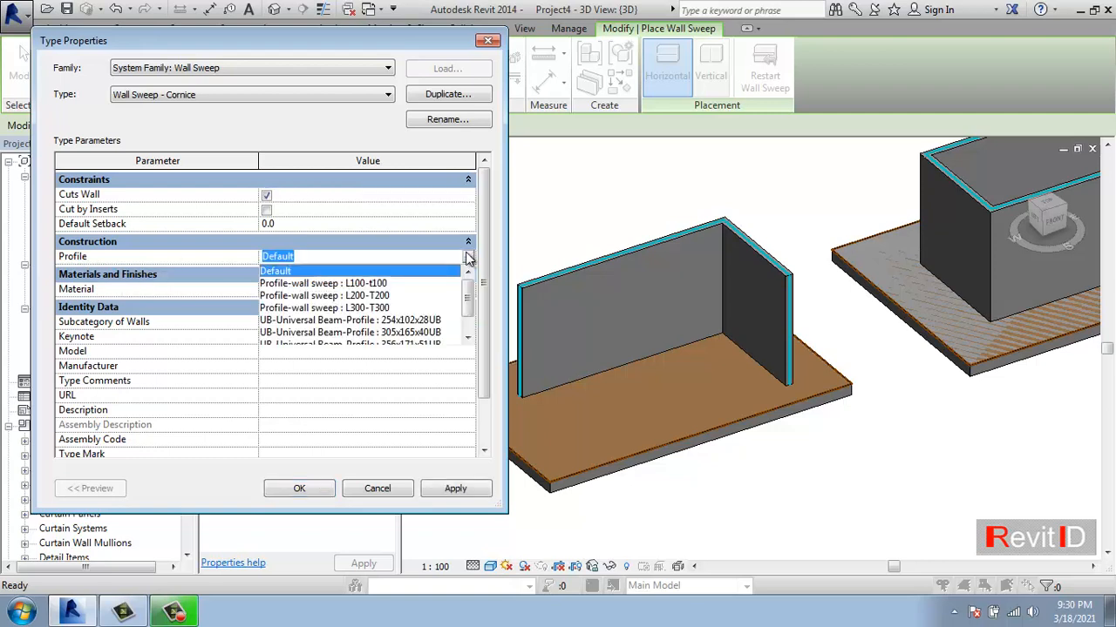
left_click(373, 298)
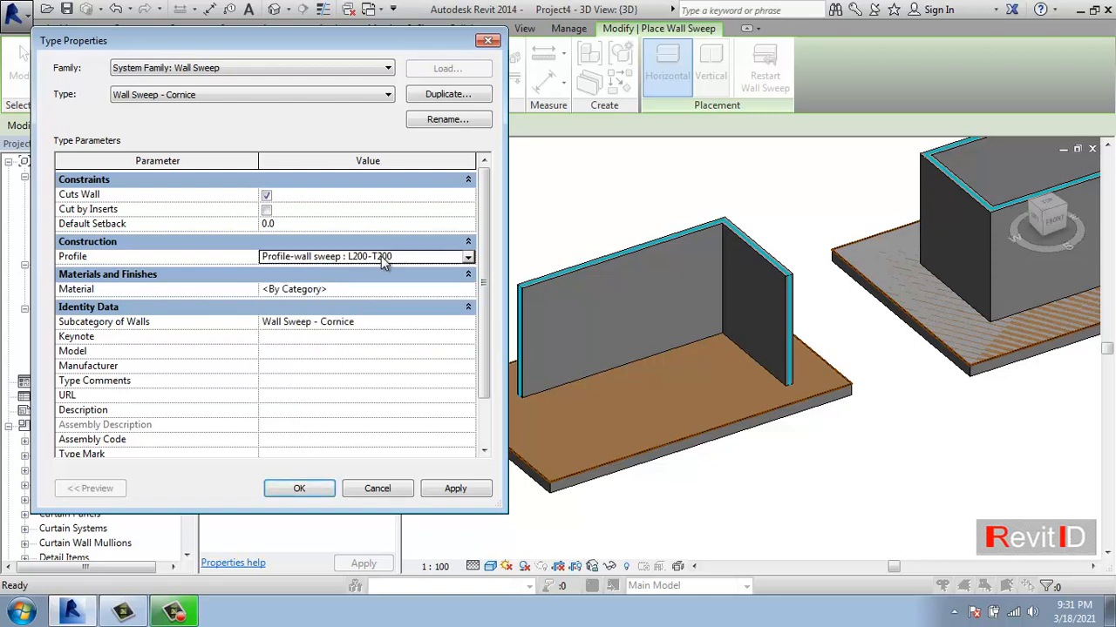
left_click(449, 489)
left_click(299, 489)
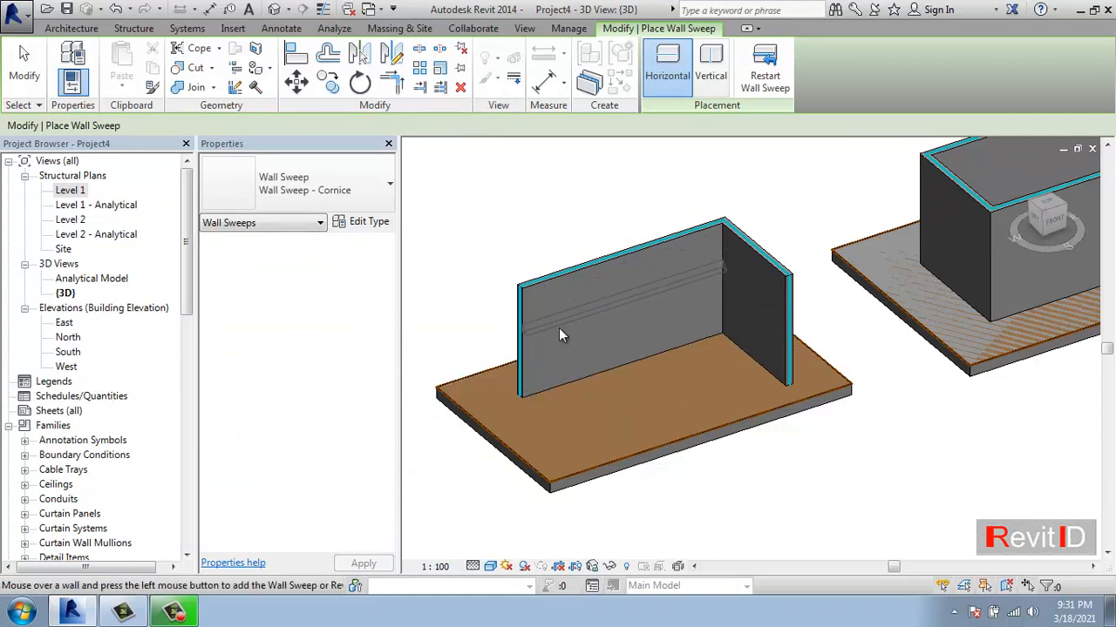
Place the wall sweep along the inner base of both L-shaped walls where they meet the floor, and end the command
left_click(562, 386)
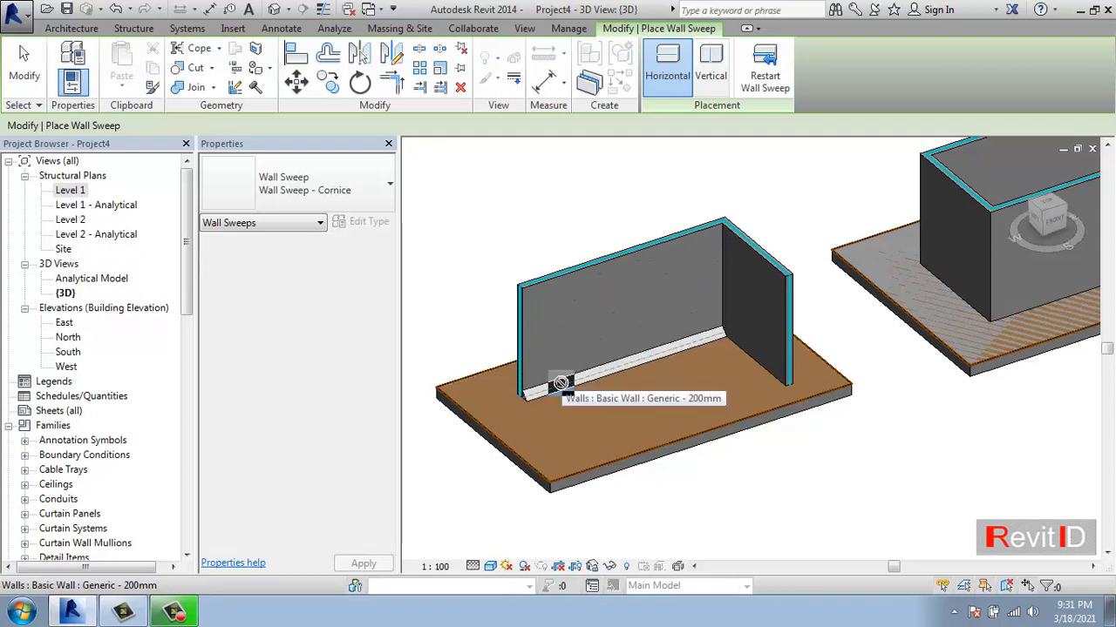
left_click(763, 320)
middle_click_drag(509, 352, 770, 343, "shift")
middle_click_drag(906, 370, 652, 367, "shift")
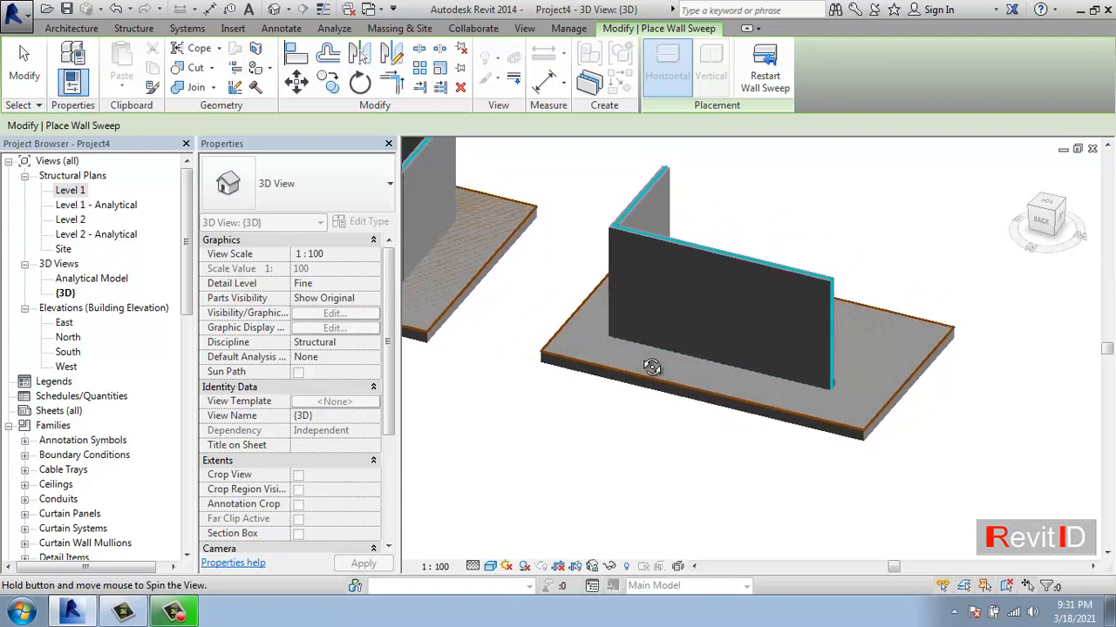
mouse_move(651, 367)
middle_mouse_down("shift")
mouse_move(668, 372)
mouse_move(652, 380)
mouse_move(650, 364)
mouse_move(672, 374)
mouse_move(642, 386)
mouse_move(662, 381)
middle_mouse_up("shift")
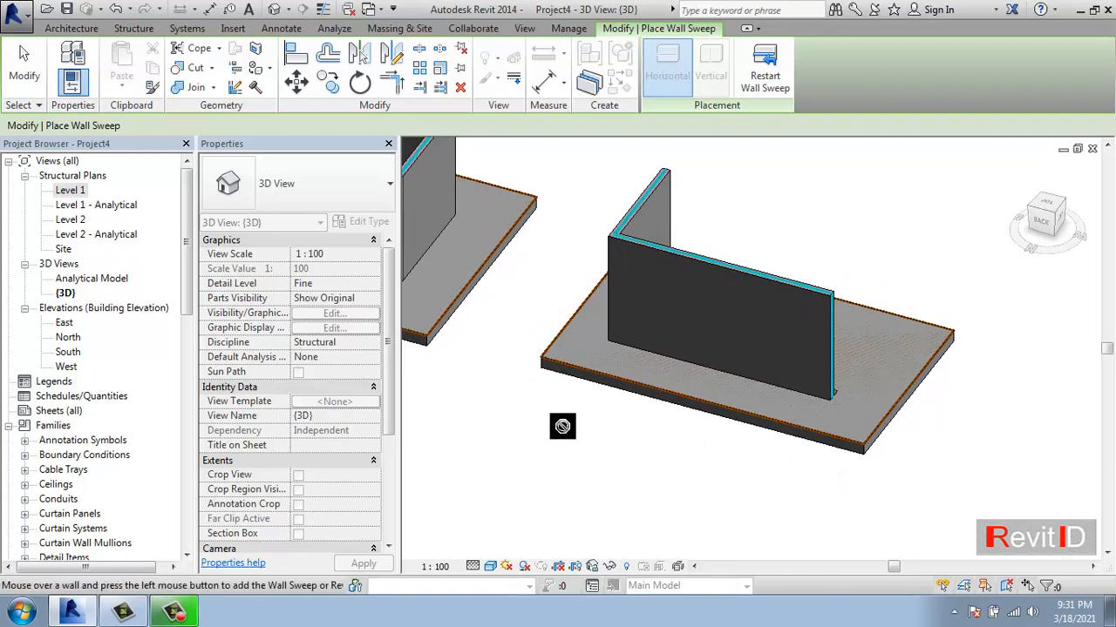
key("Escape")
key("Escape")
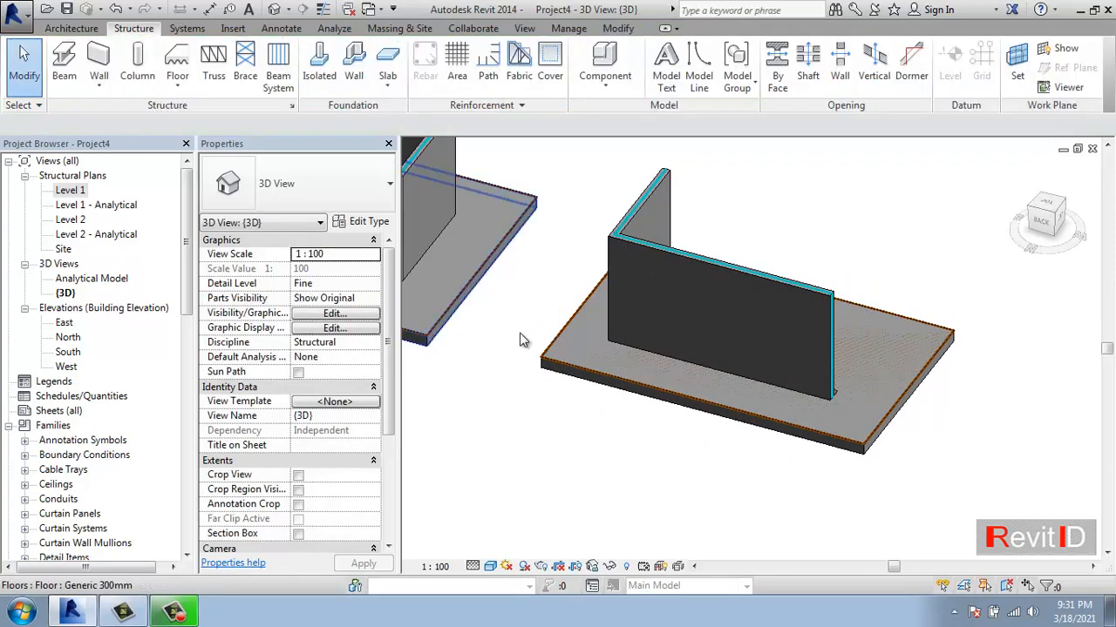
Place another Wall Sweep - Cornice along the outer base of the L-shaped walls
left_click(99, 83)
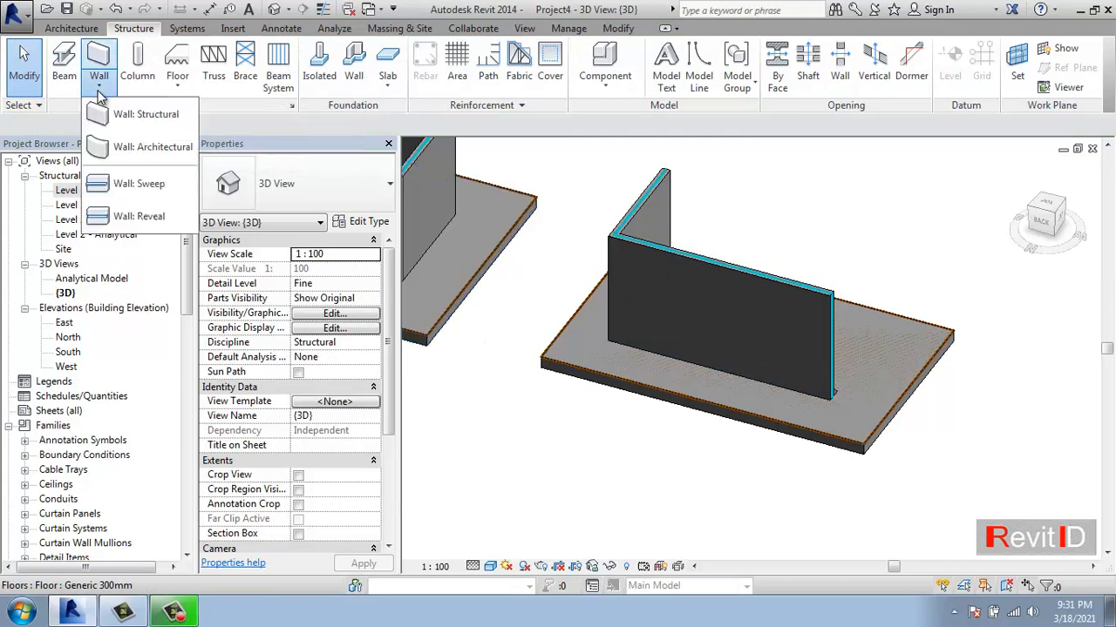
left_click(129, 185)
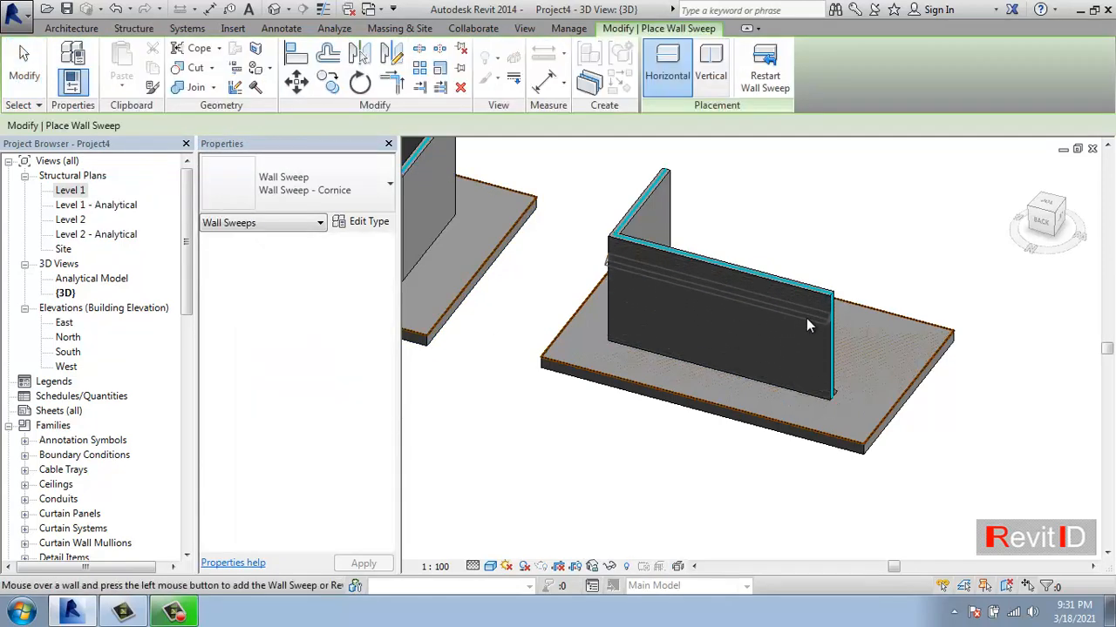
left_click(794, 387)
middle_click_drag(646, 368, 723, 371, "shift")
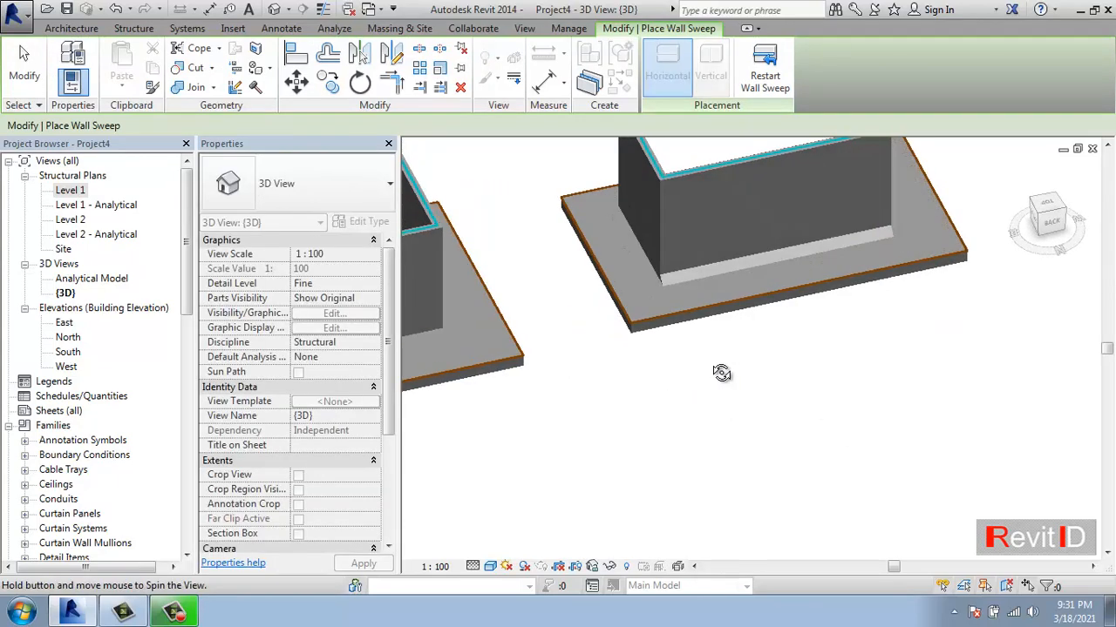
Place the sweep around the outer base of the closed rectangular walls and end the command
middle_click_drag(649, 228, 730, 327, "shift")
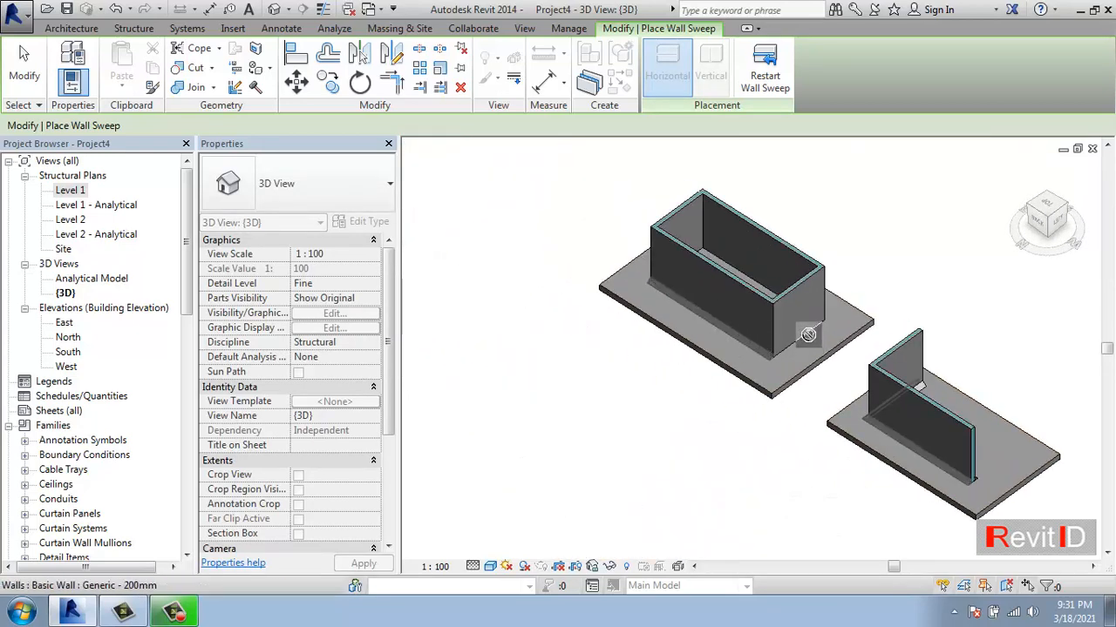
middle_click_drag(857, 331, 723, 299, "shift")
left_click(916, 305)
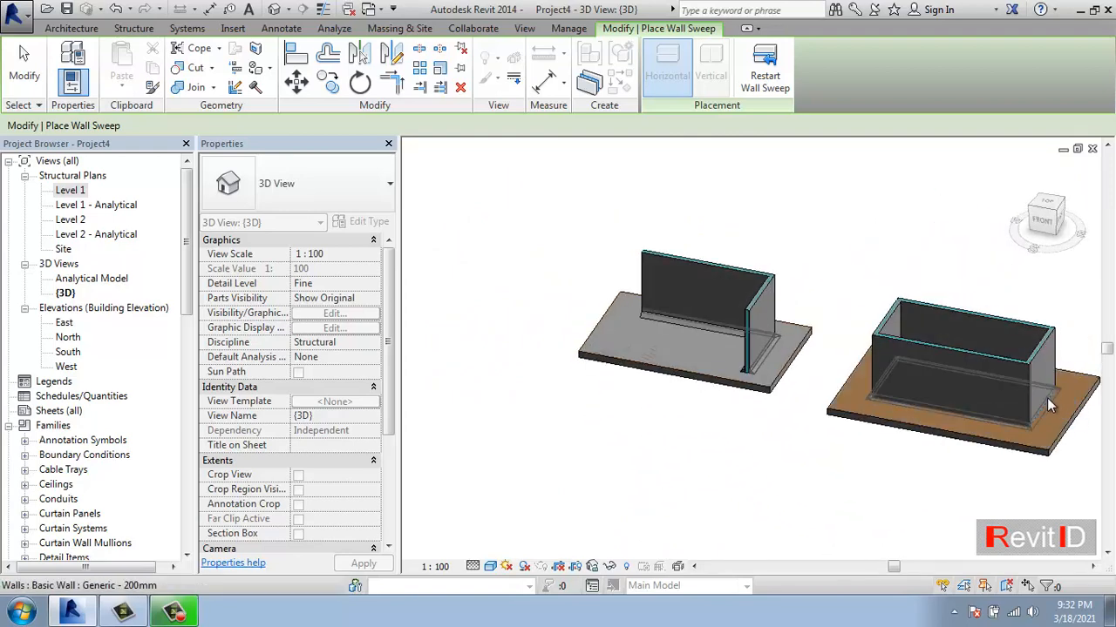
middle_click_drag(903, 338, 966, 438, "shift")
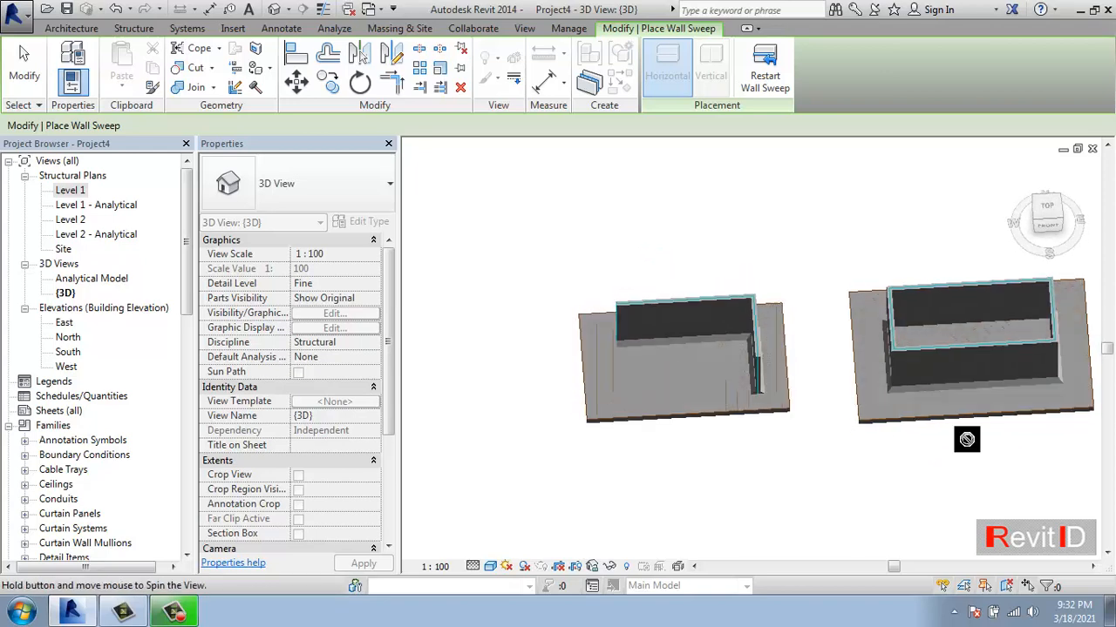
scroll(938, 324, "up", 3)
middle_click_drag(1011, 351, 638, 419)
key("Escape")
key("Escape")
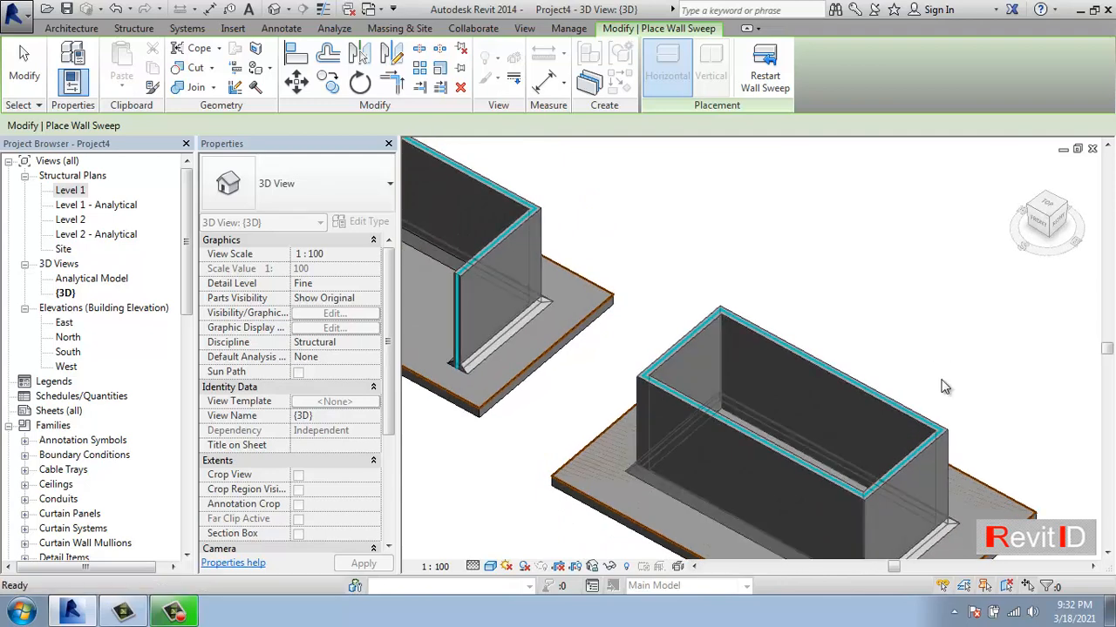
Examine the sloped sweeps where the L-shaped walls meet the floor, especially at the open wall end
scroll(944, 352, "down", 3)
middle_click_drag(568, 319, 635, 448, "shift")
scroll(671, 454, "up", 4)
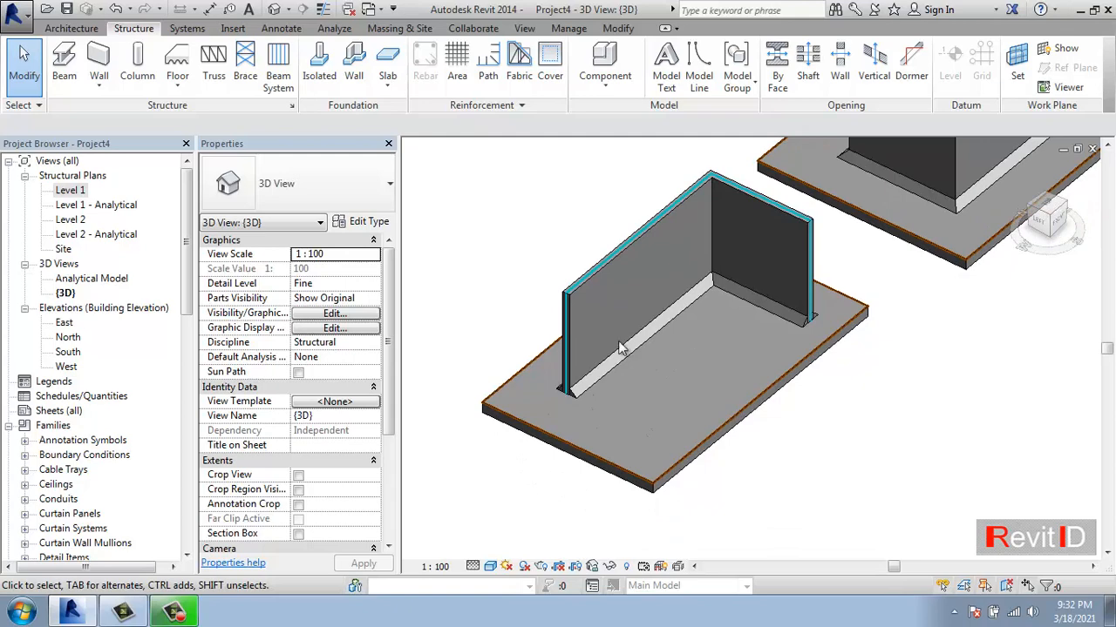
middle_click_drag(641, 359, 642, 341)
scroll(589, 366, "up", 2)
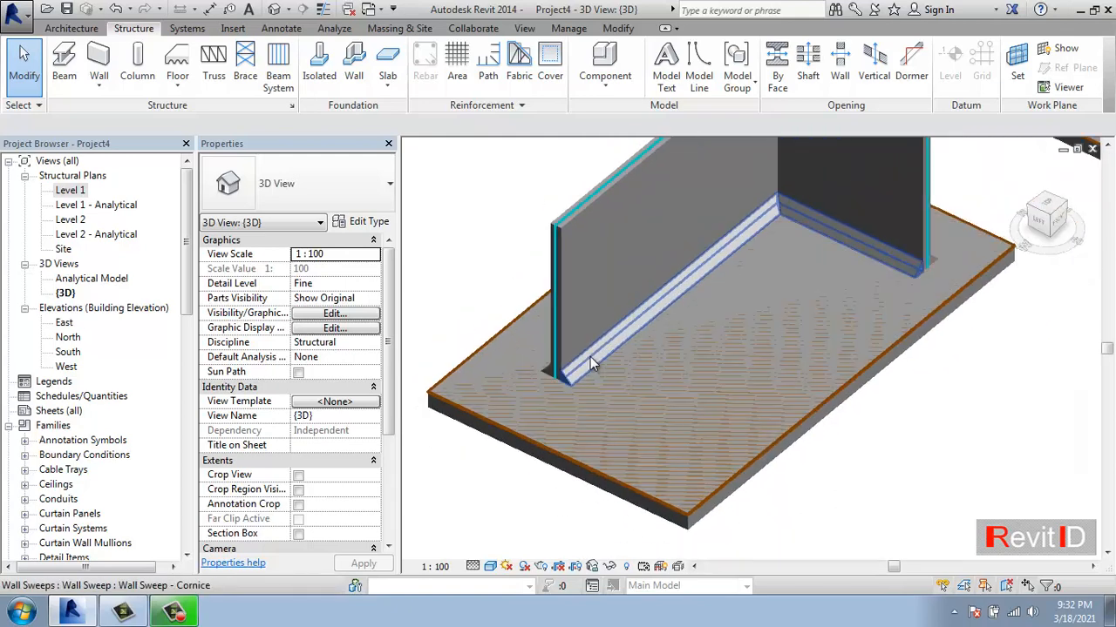
middle_click_drag(566, 392, 588, 327)
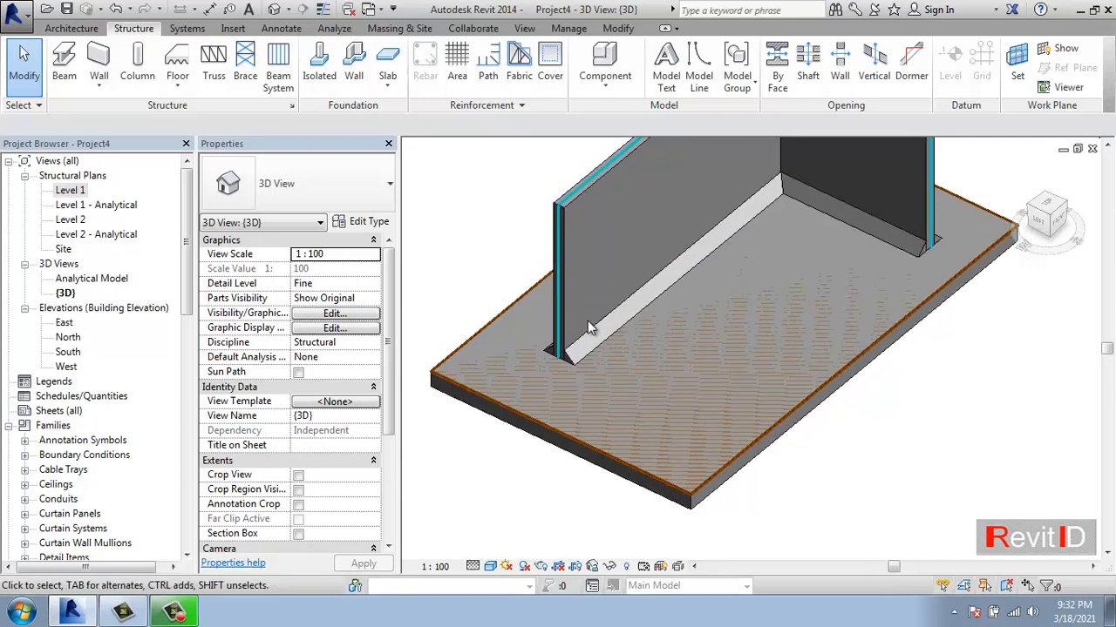
In the Level 1 plan, draw a building section across the longer L-shaped wall and shorten its view depth to just past the cutting line
double_click(81, 190)
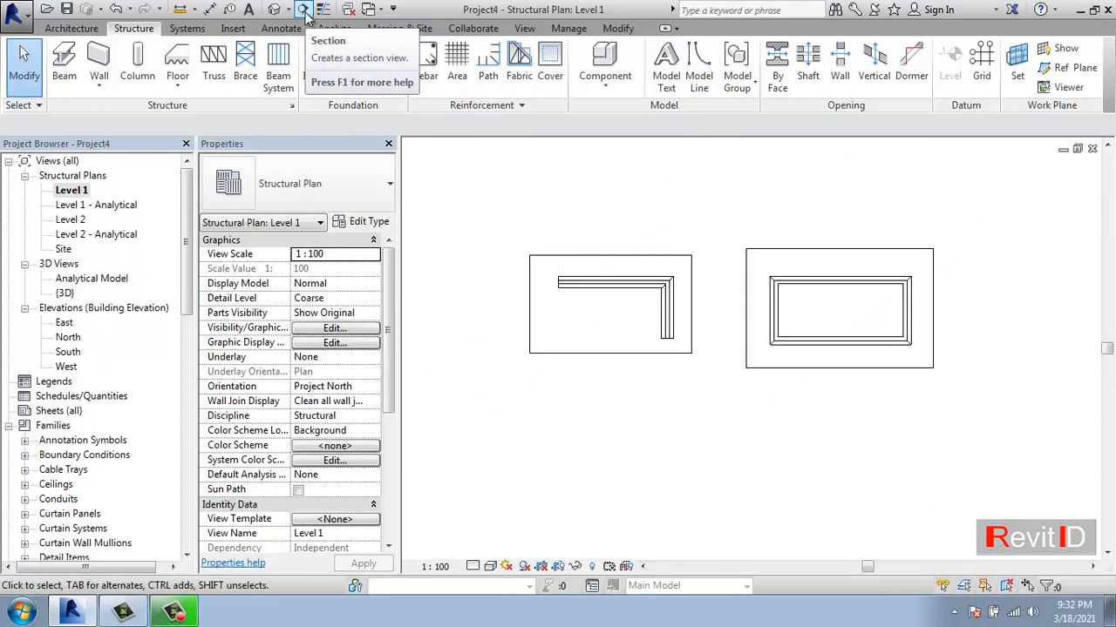
left_click(526, 28)
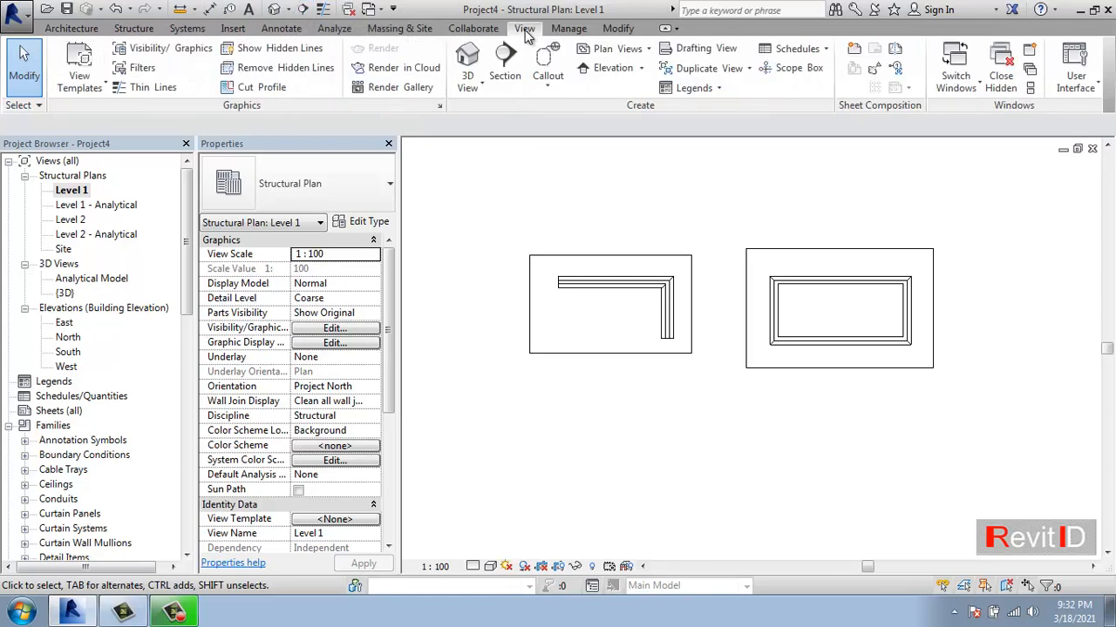
left_click(514, 69)
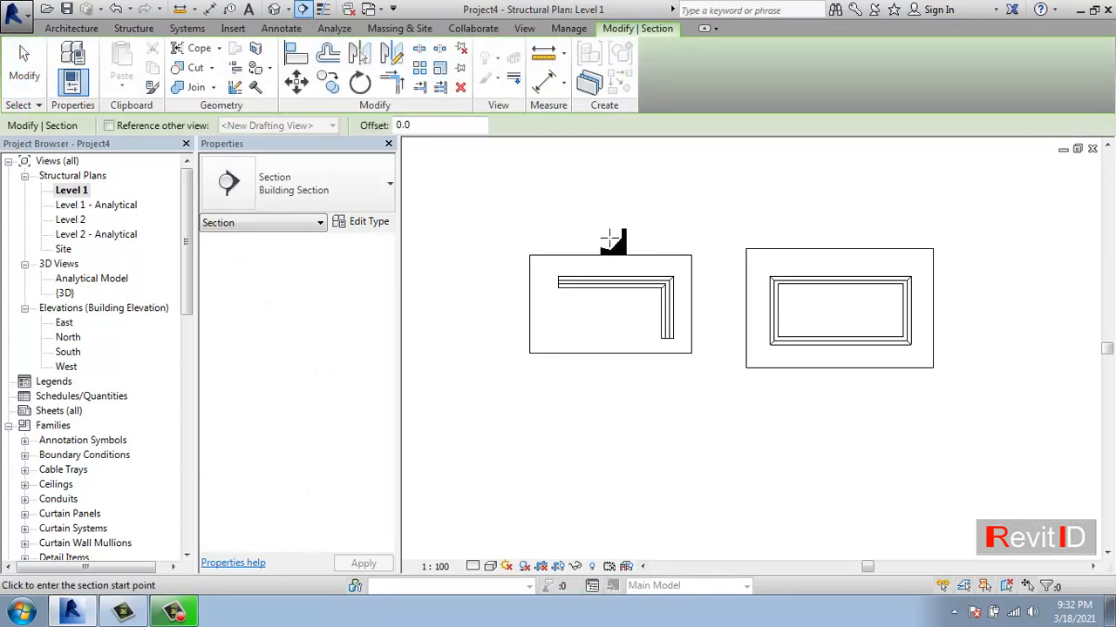
left_click(610, 237)
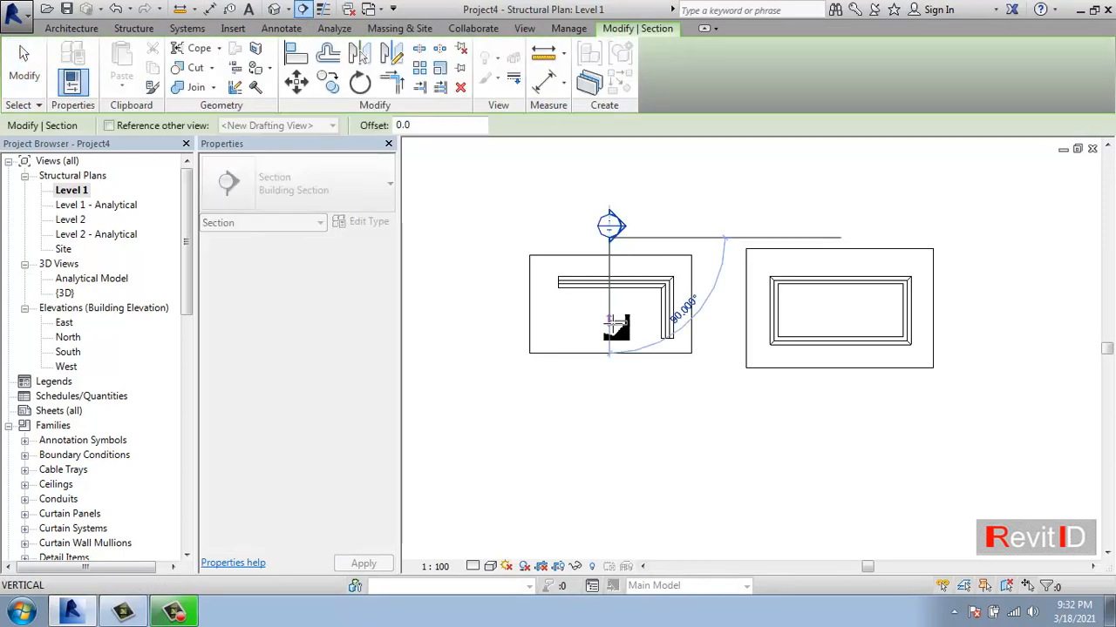
left_click(609, 369)
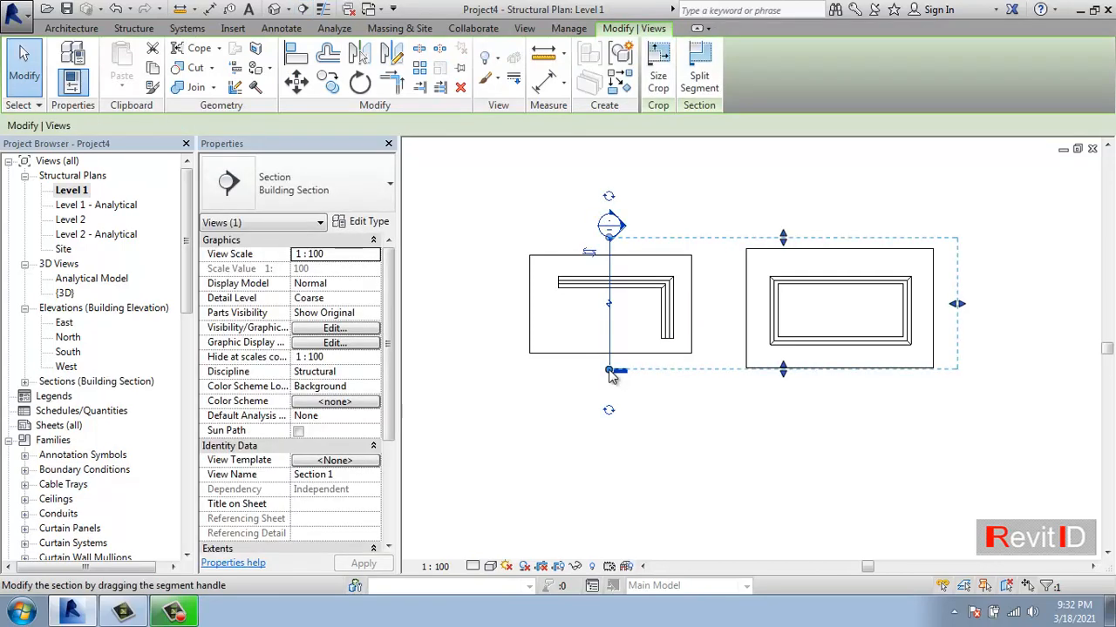
left_click_drag(957, 310, 619, 309)
scroll(629, 312, "up", 3)
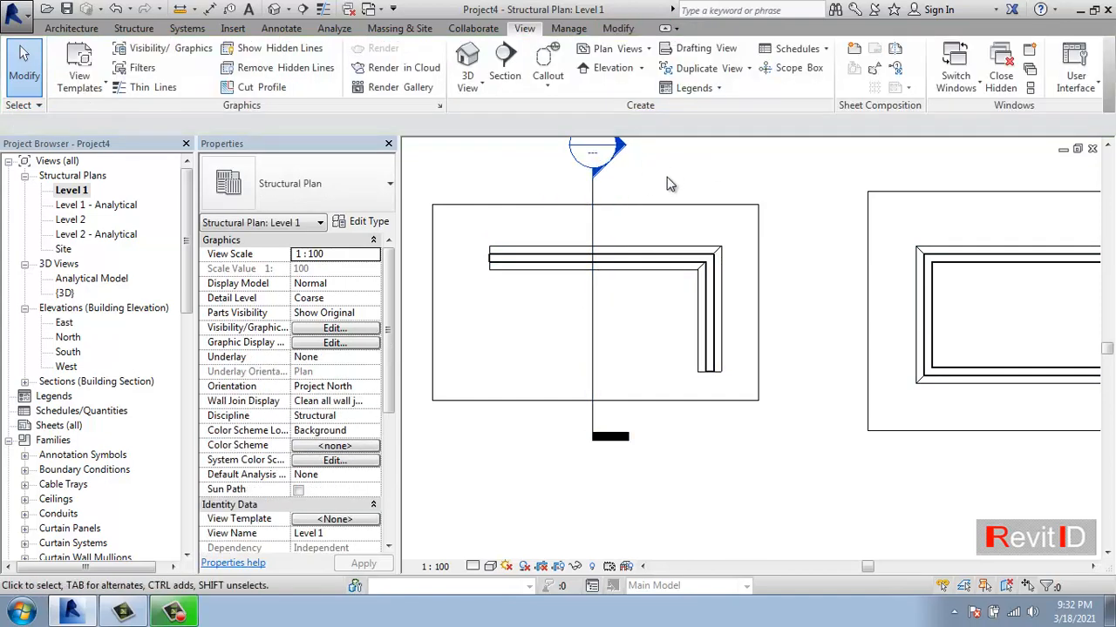
Open the new section view and set its scale to 1:20
double_click(624, 155)
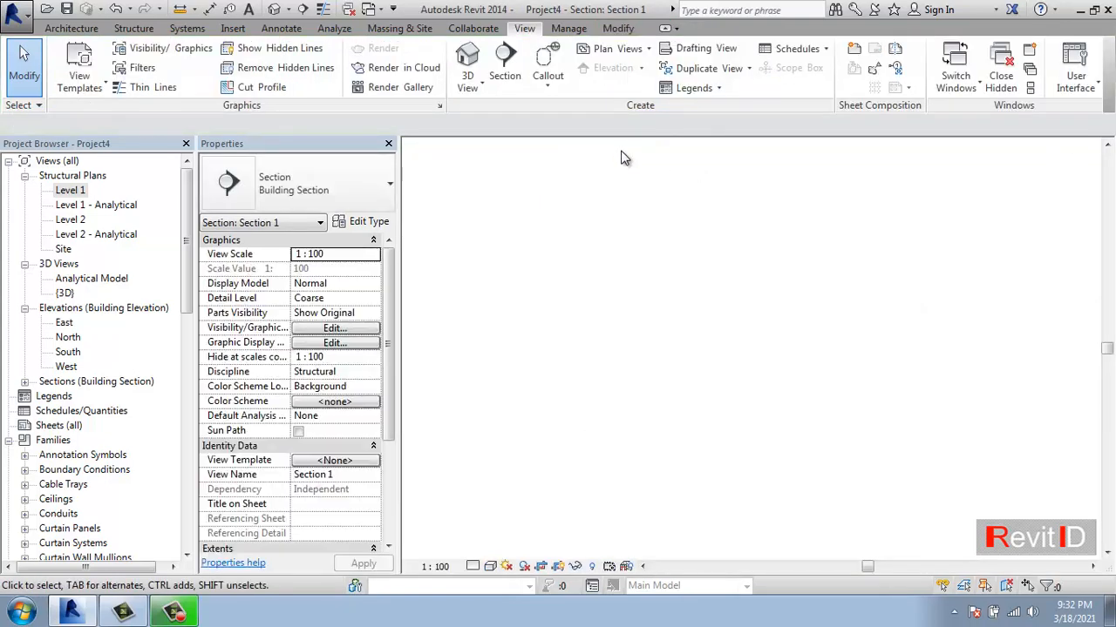
scroll(662, 451, "up", 3)
scroll(659, 448, "down", 1)
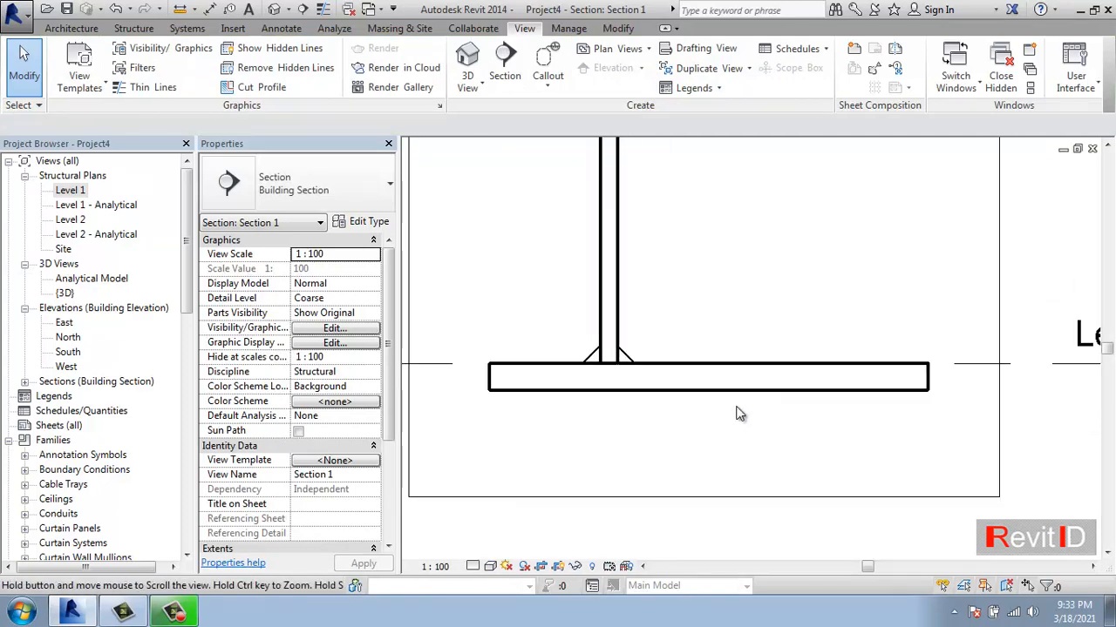
scroll(653, 262, "down", 2)
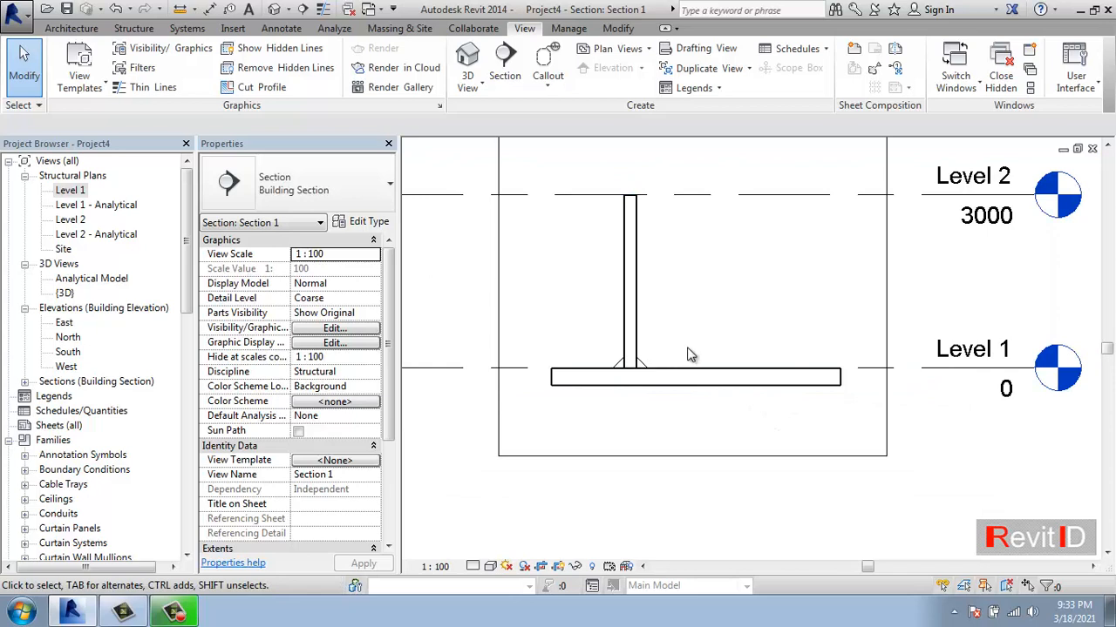
left_click(434, 567)
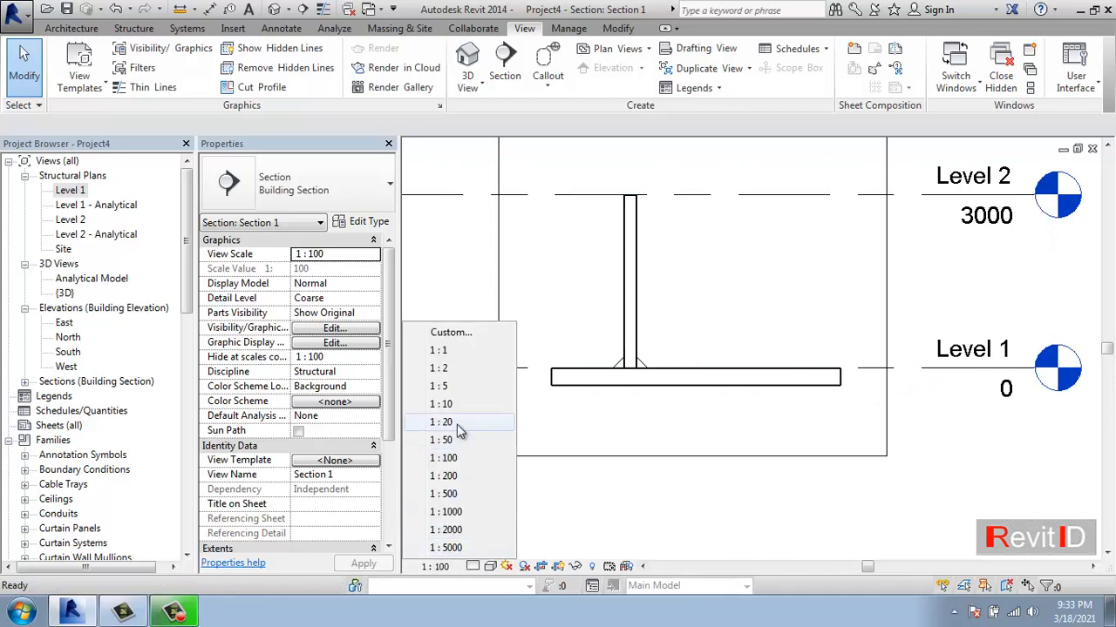
left_click(446, 440)
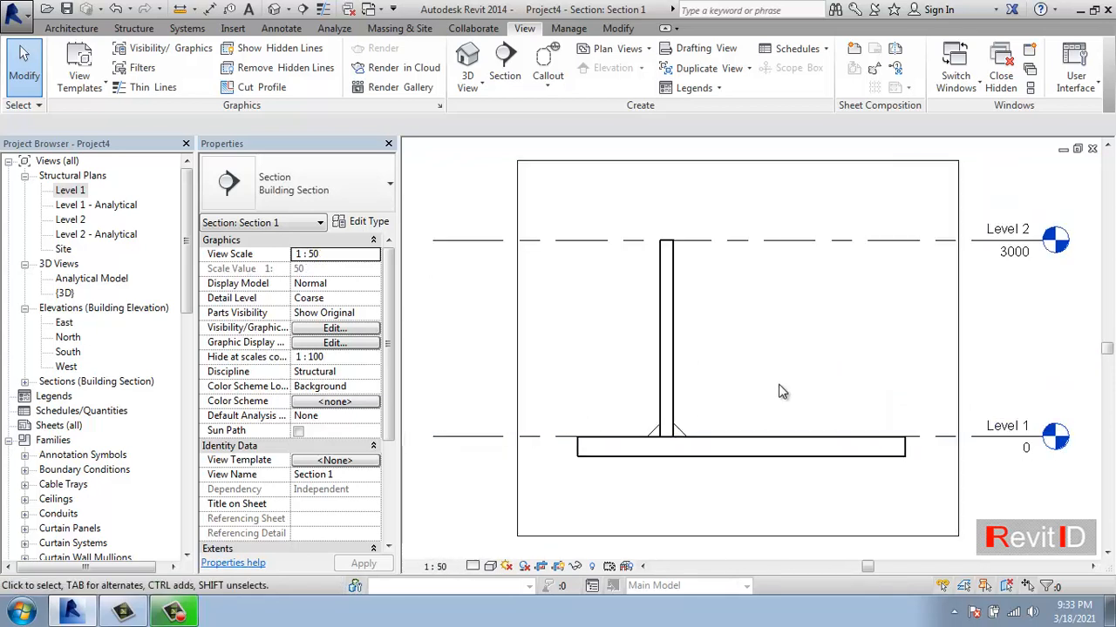
left_click(436, 567)
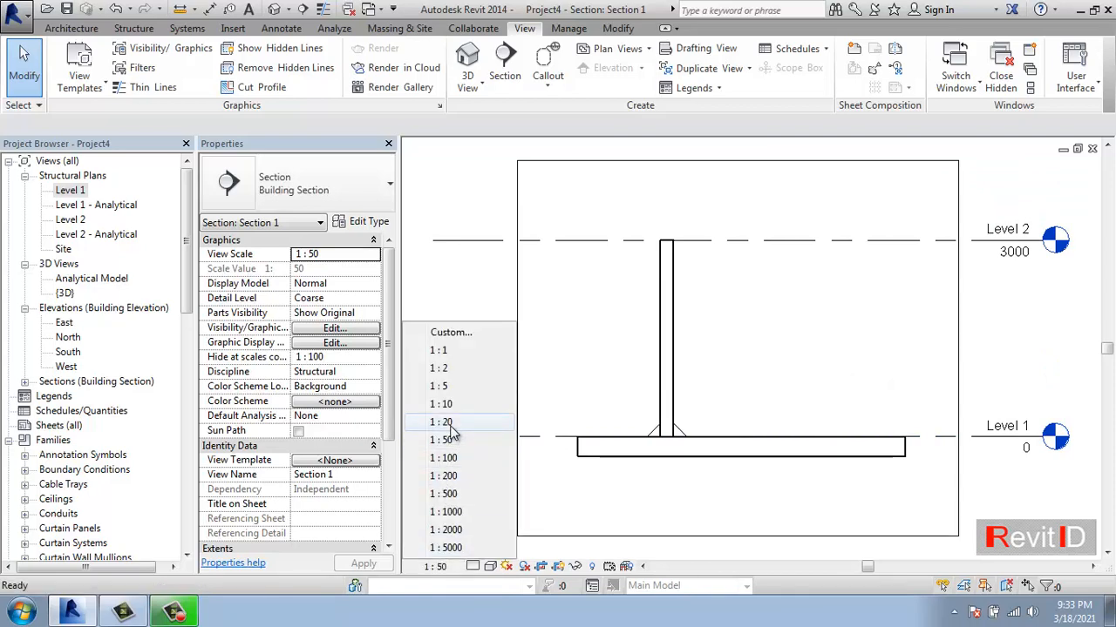
left_click(446, 441)
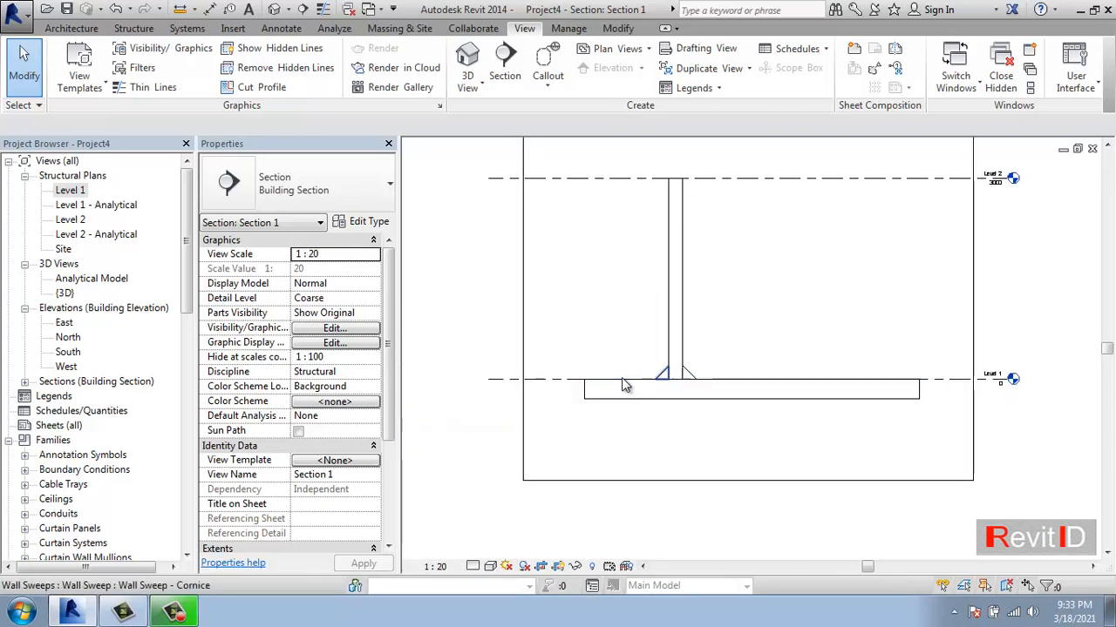
scroll(671, 382, "up", 4)
middle_click_drag(799, 371, 730, 363)
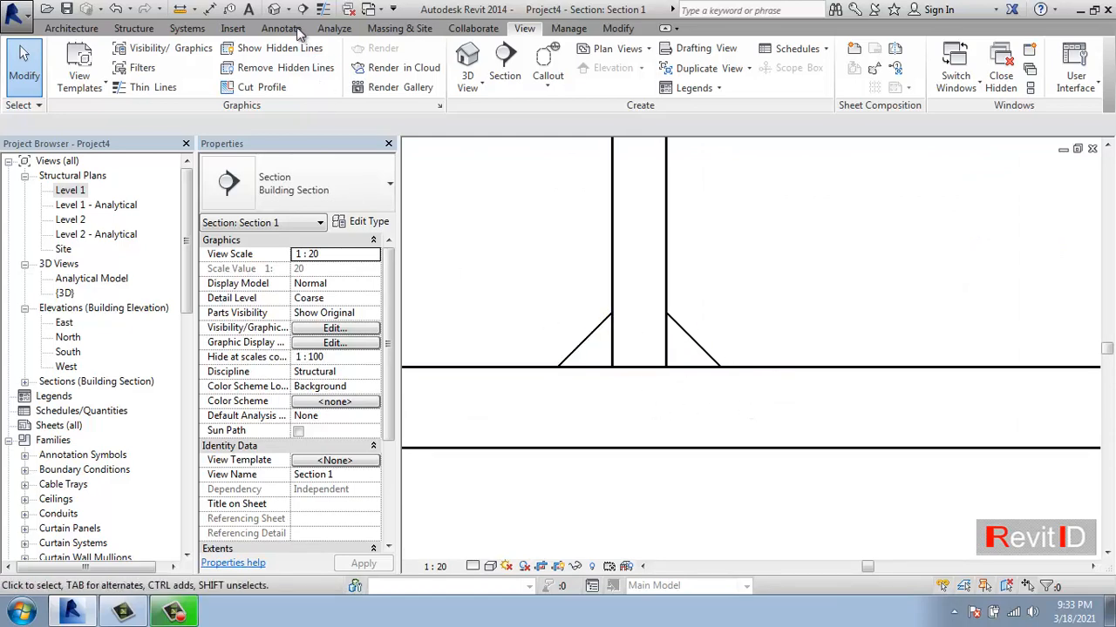
Return to the default 3D view and join the geometry of the longer L-shaped wall with its inner base sweep
left_click(277, 11)
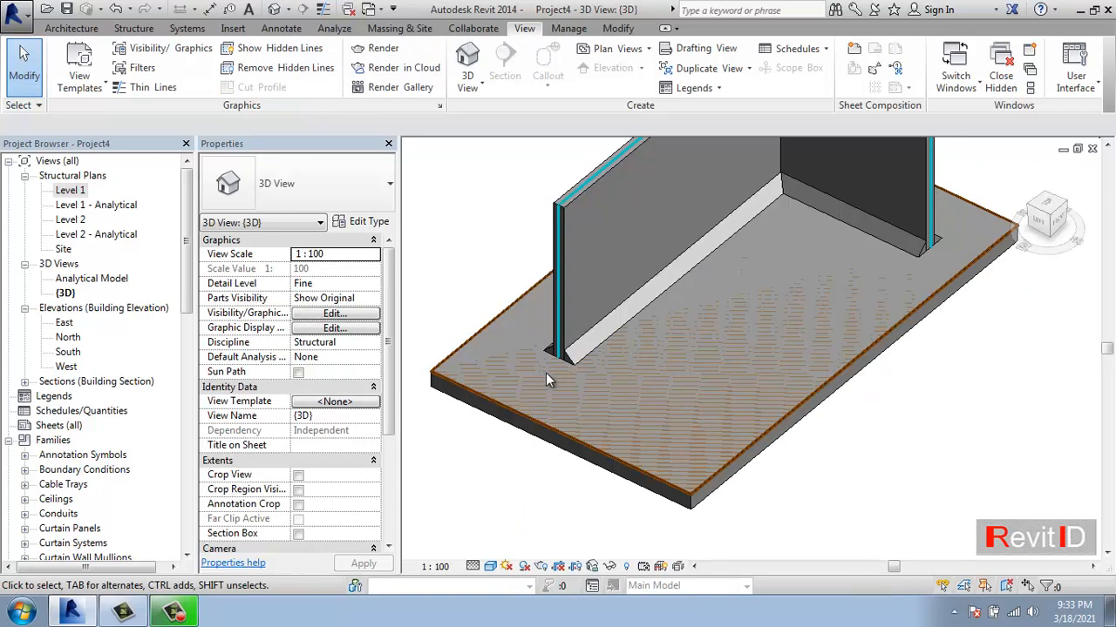
scroll(554, 334, "up", 4)
middle_click_drag(567, 338, 558, 360)
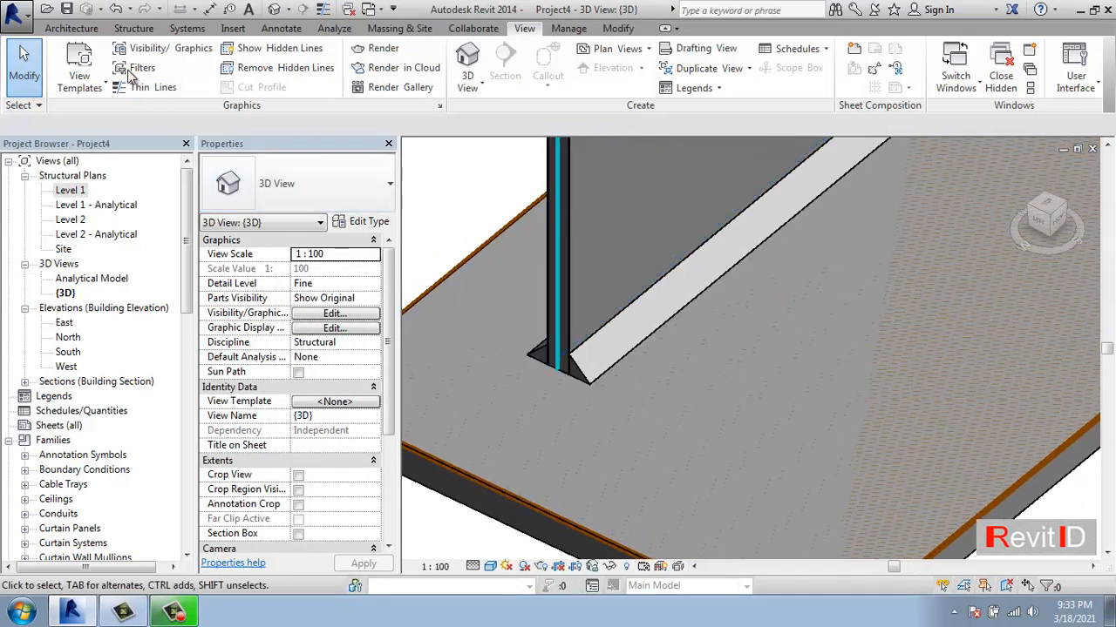
left_click(131, 31)
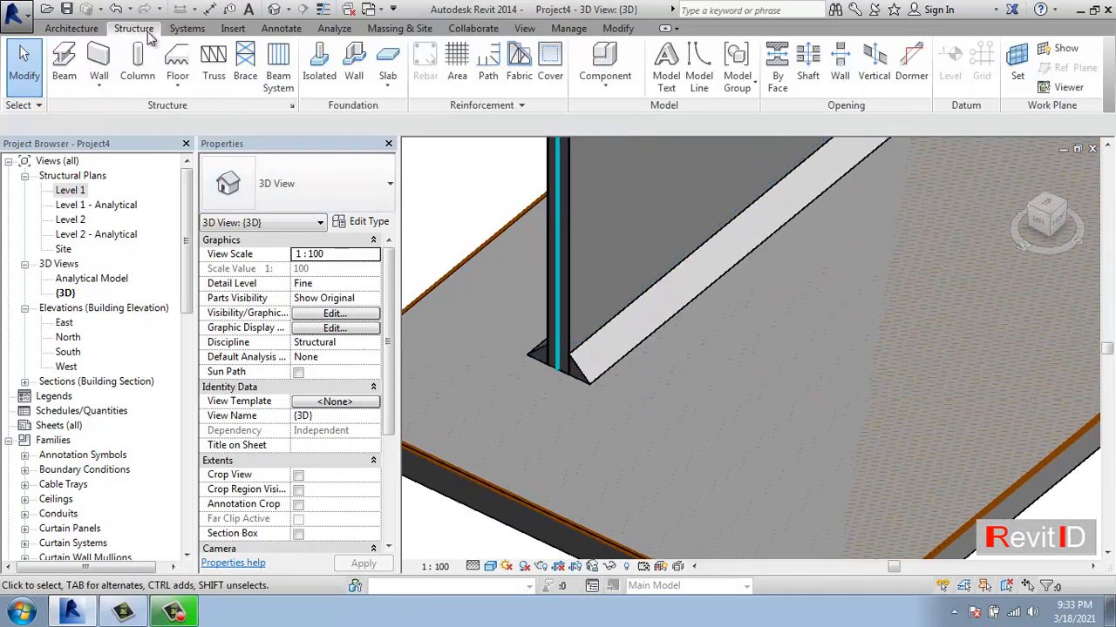
left_click(618, 28)
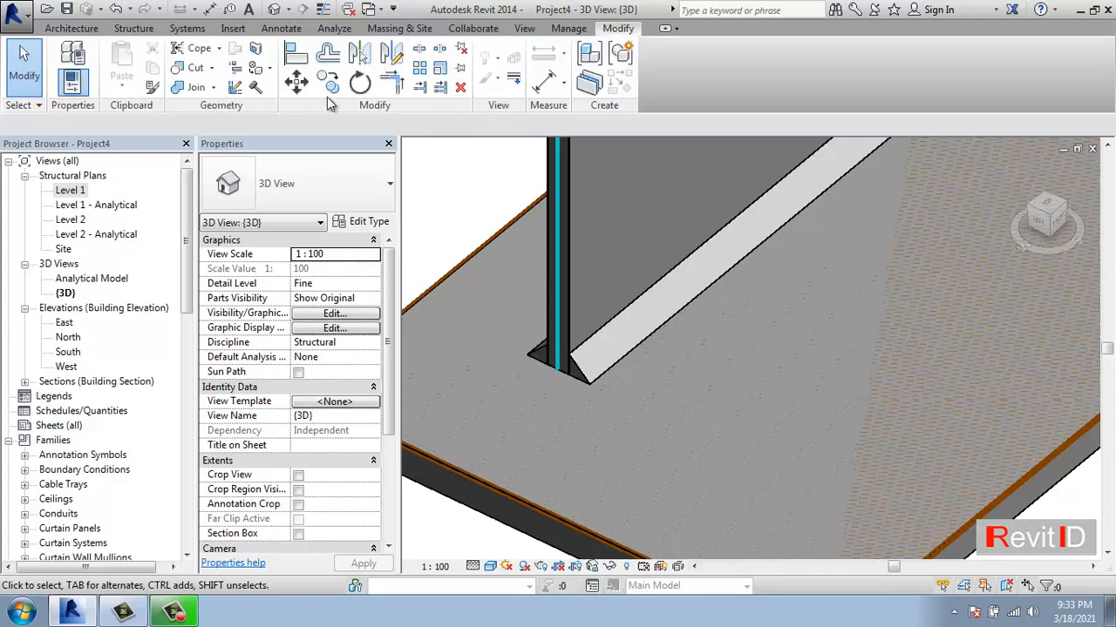
left_click(189, 87)
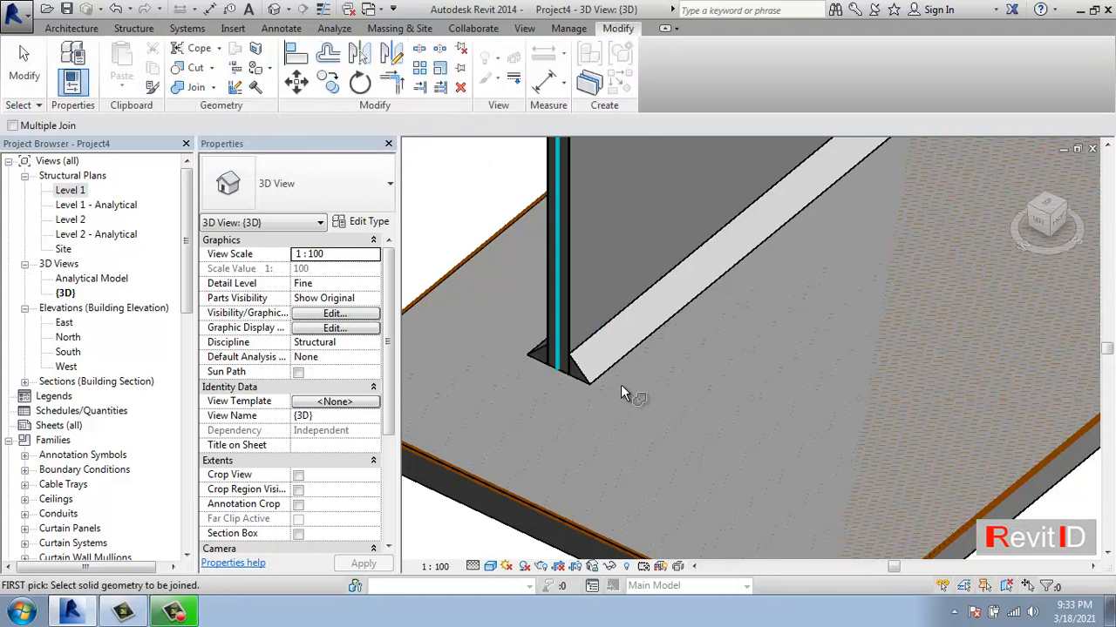
left_click(567, 308)
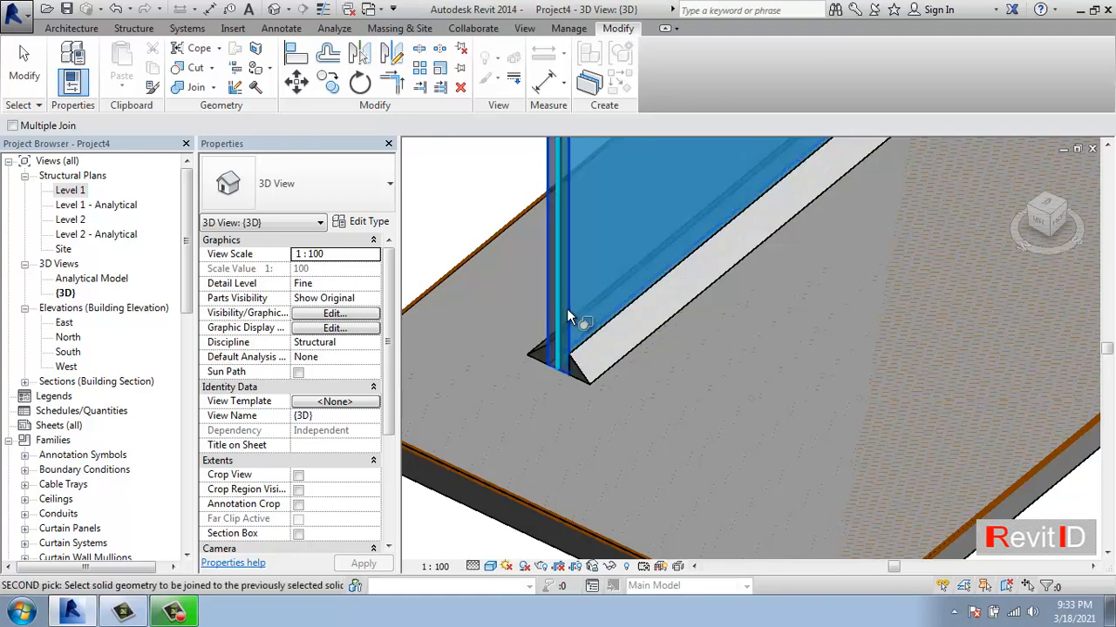
left_click(580, 369)
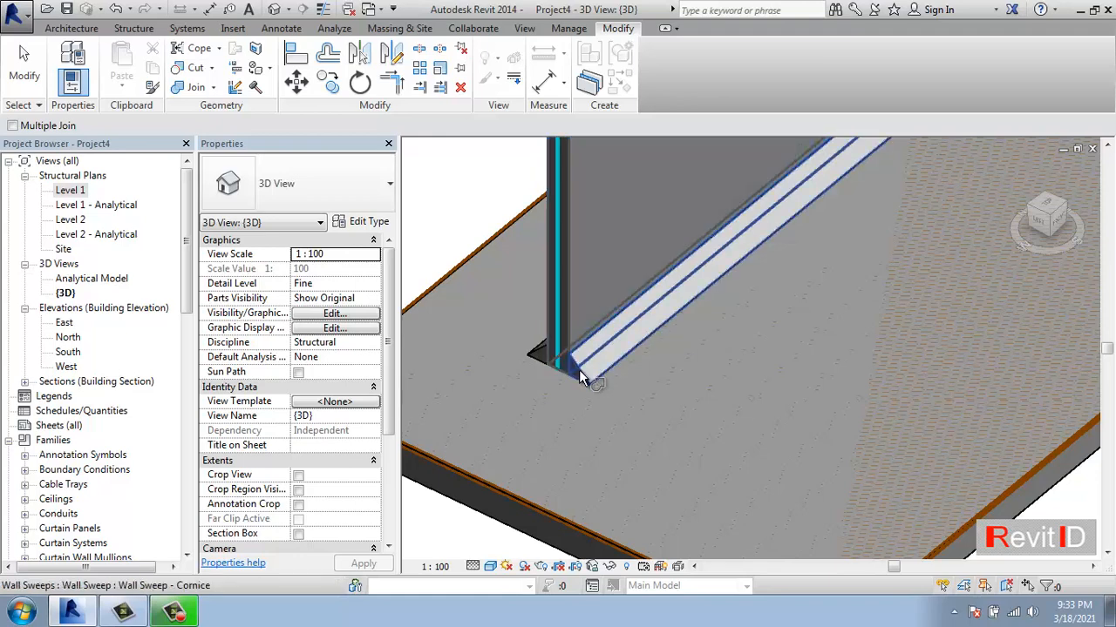
Join the longer L-shaped wall with its outer base sweep, and the shorter wall with the inner base sweep
left_click(547, 311)
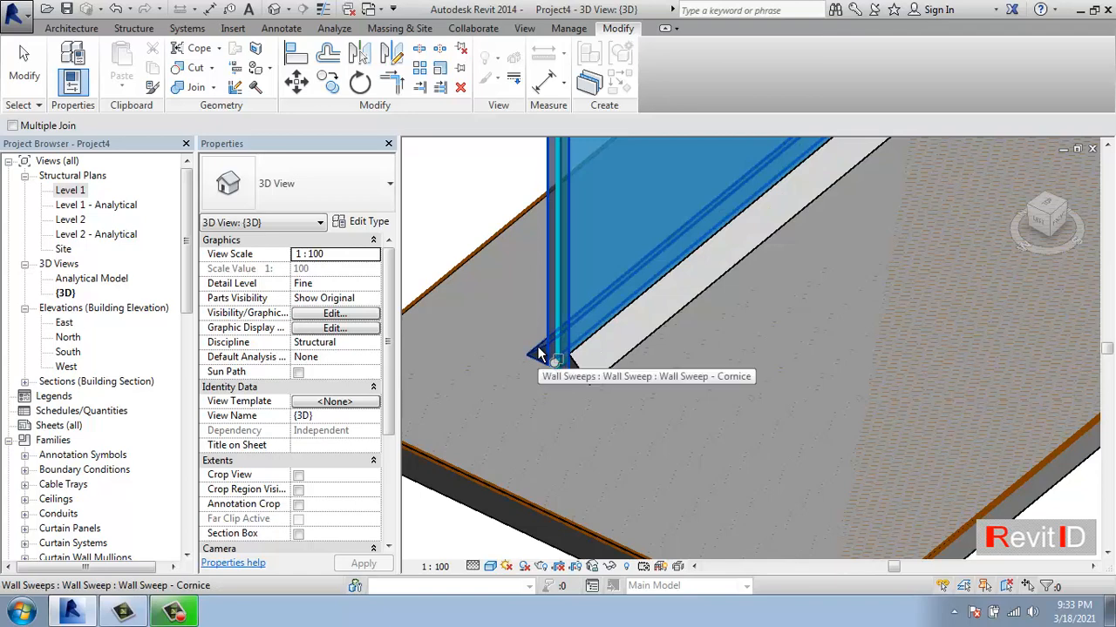
left_click(538, 355)
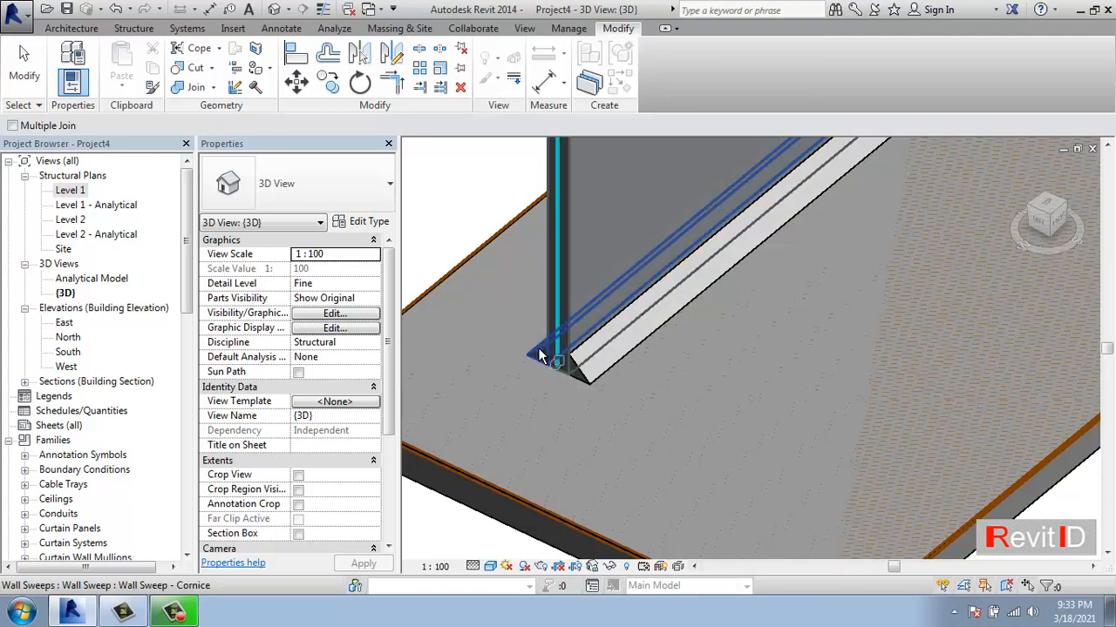
scroll(843, 282, "down", 3)
middle_click_drag(885, 304, 777, 254, "shift")
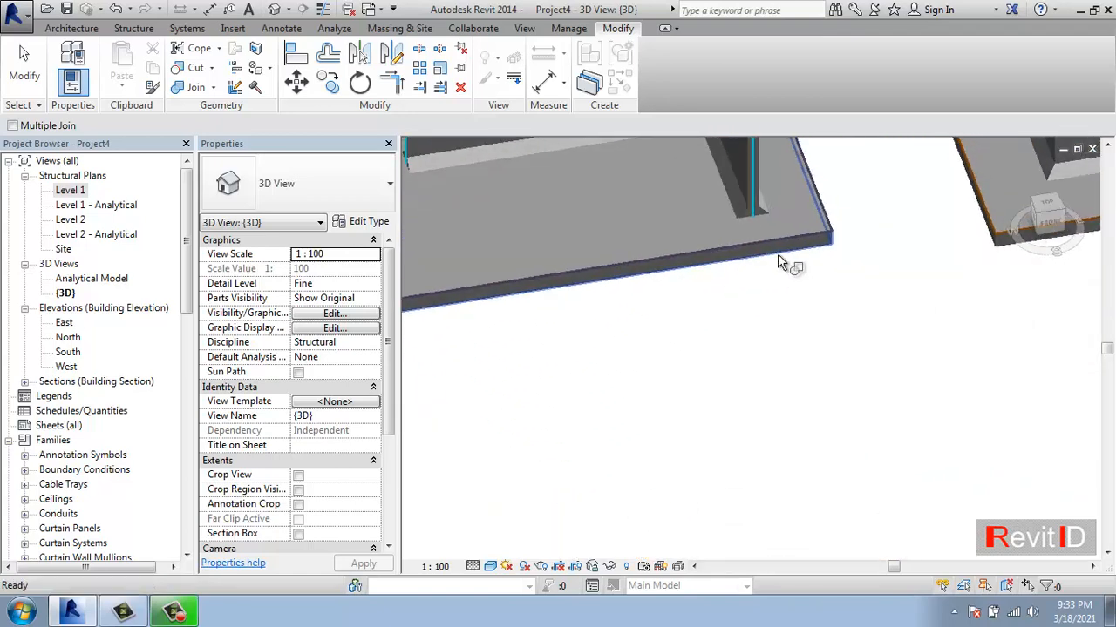
scroll(772, 205, "up", 3)
middle_click_drag(771, 211, 757, 432)
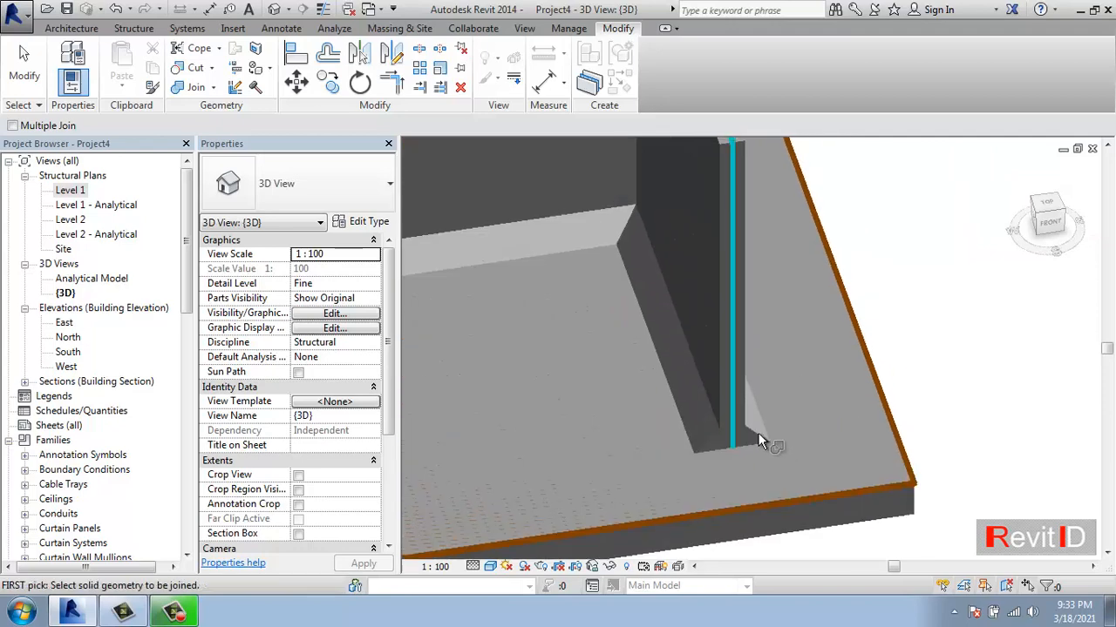
left_click(724, 351)
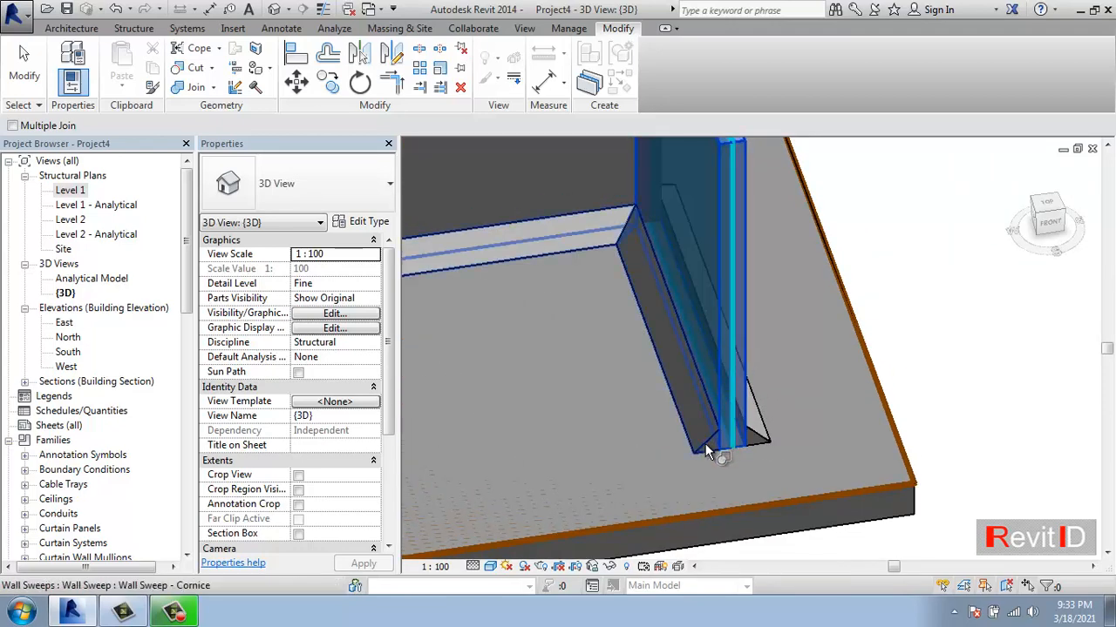
left_click(705, 443)
scroll(858, 378, "down", 4)
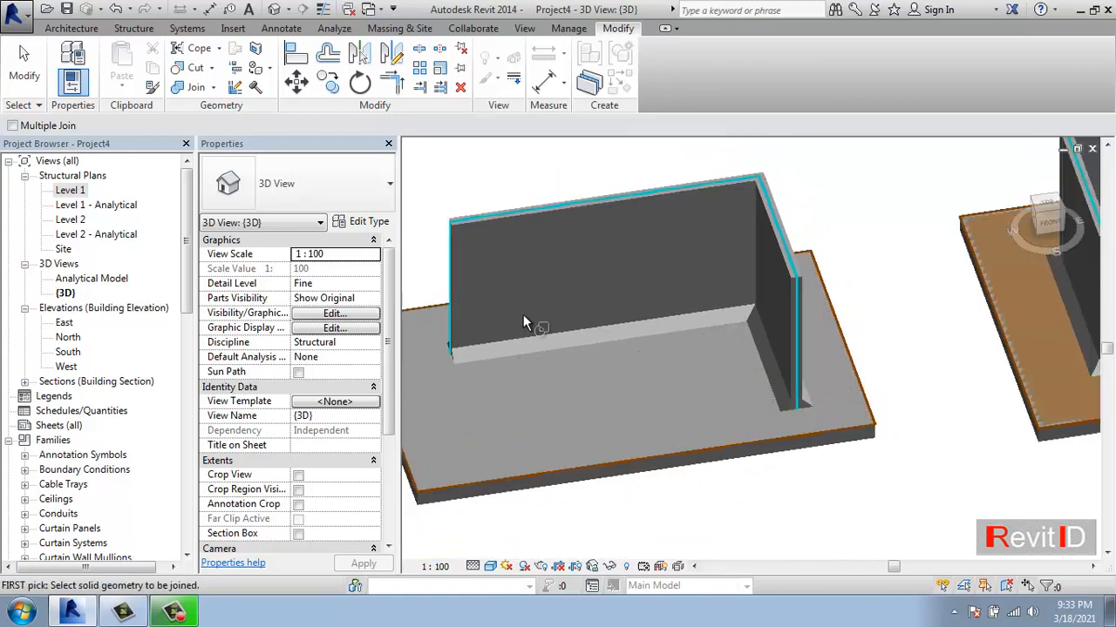
key("Escape")
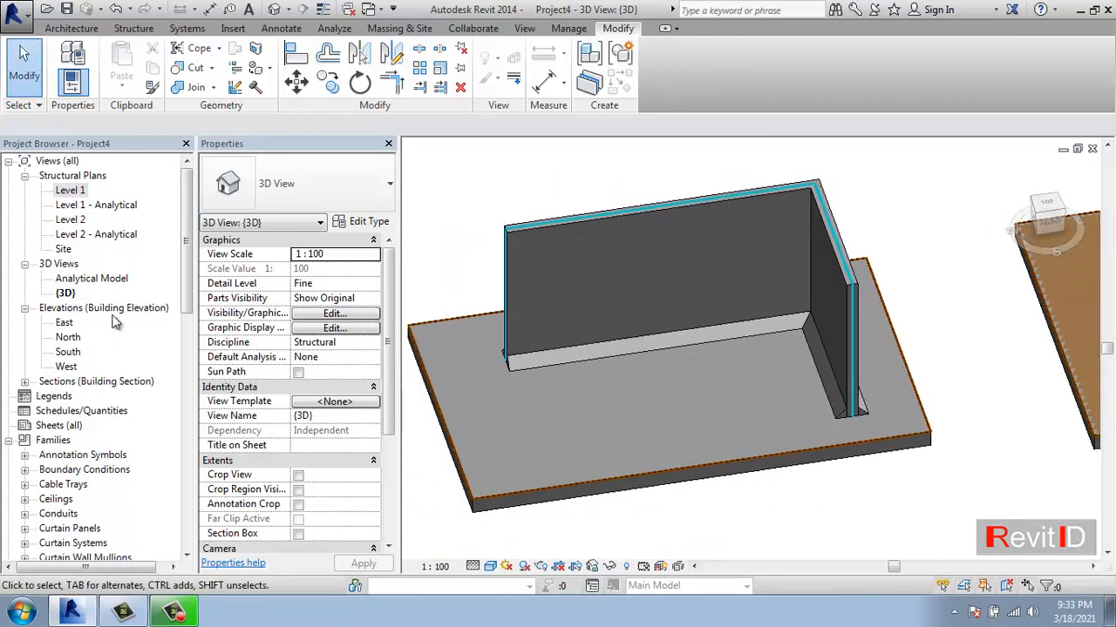
Open the Section 1 view and pull back the headless ends of the level lines past the wall, over the floor
double_click(76, 384)
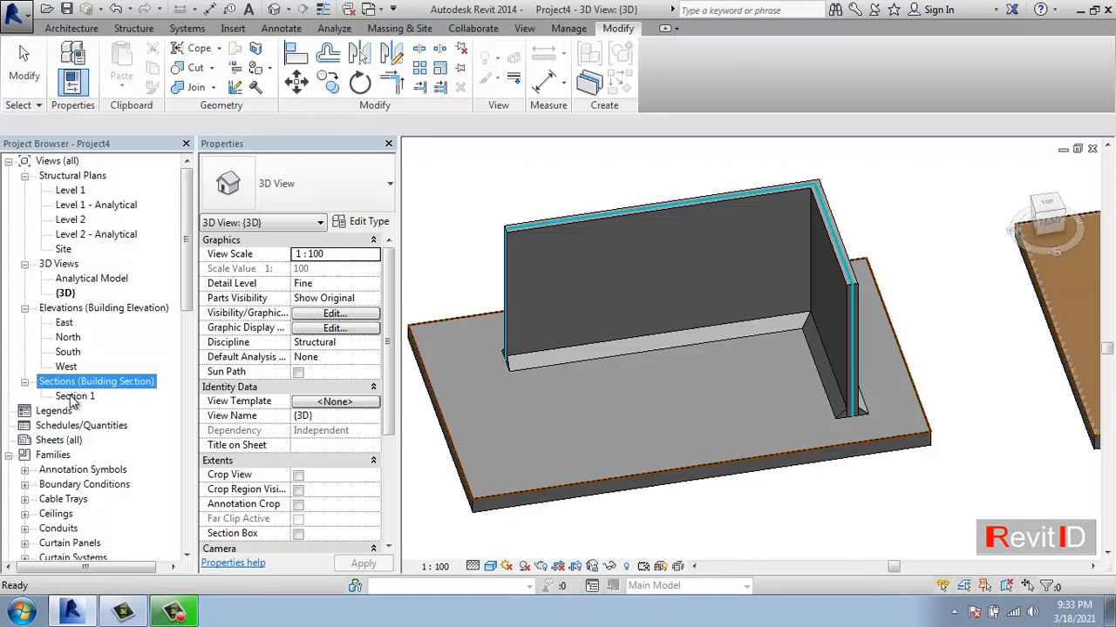
double_click(74, 397)
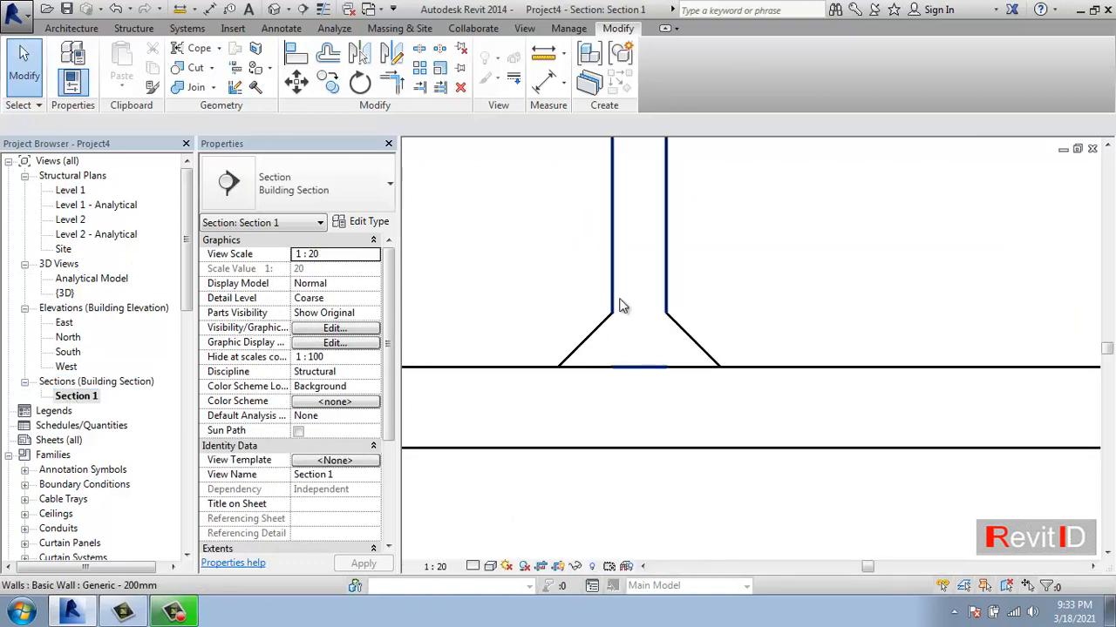
scroll(620, 304, "down", 2)
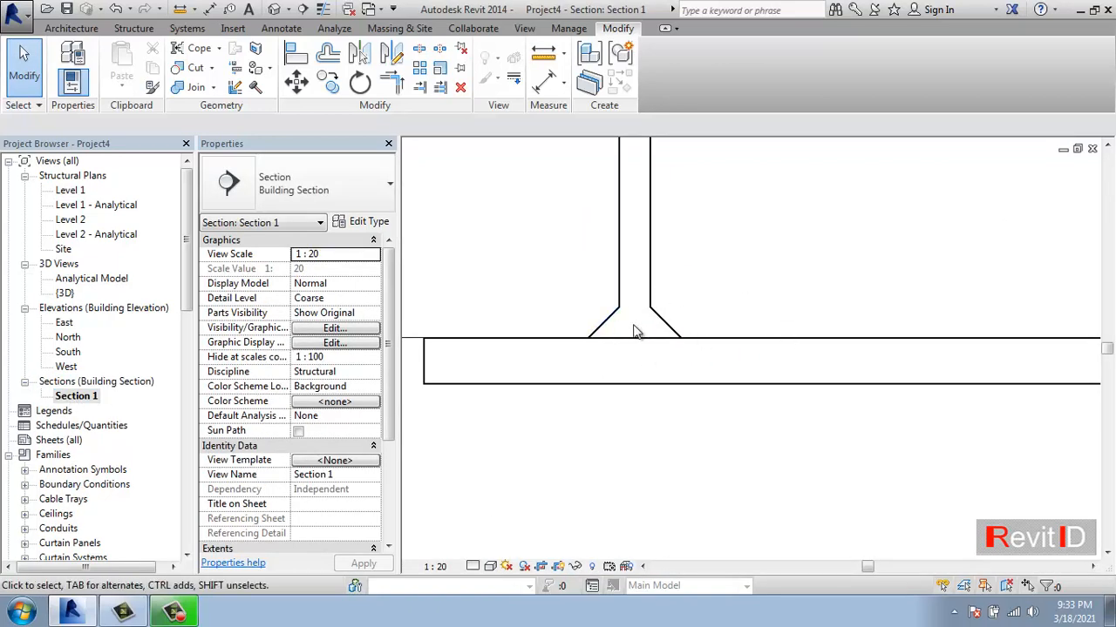
scroll(634, 330, "down", 3)
middle_click_drag(698, 252, 687, 314)
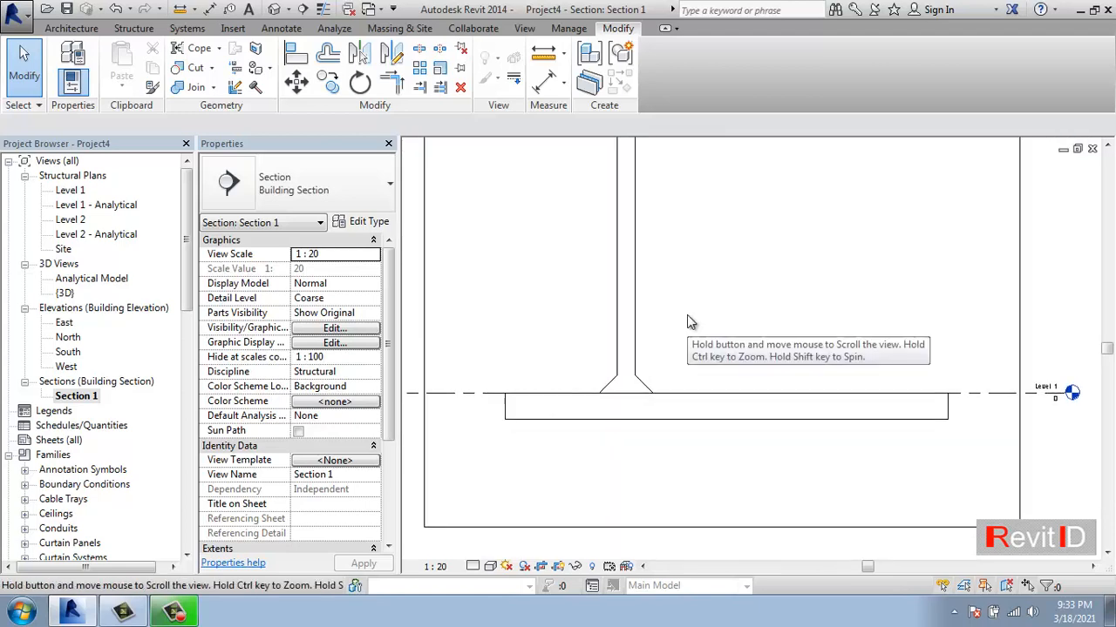
scroll(687, 315, "down", 2)
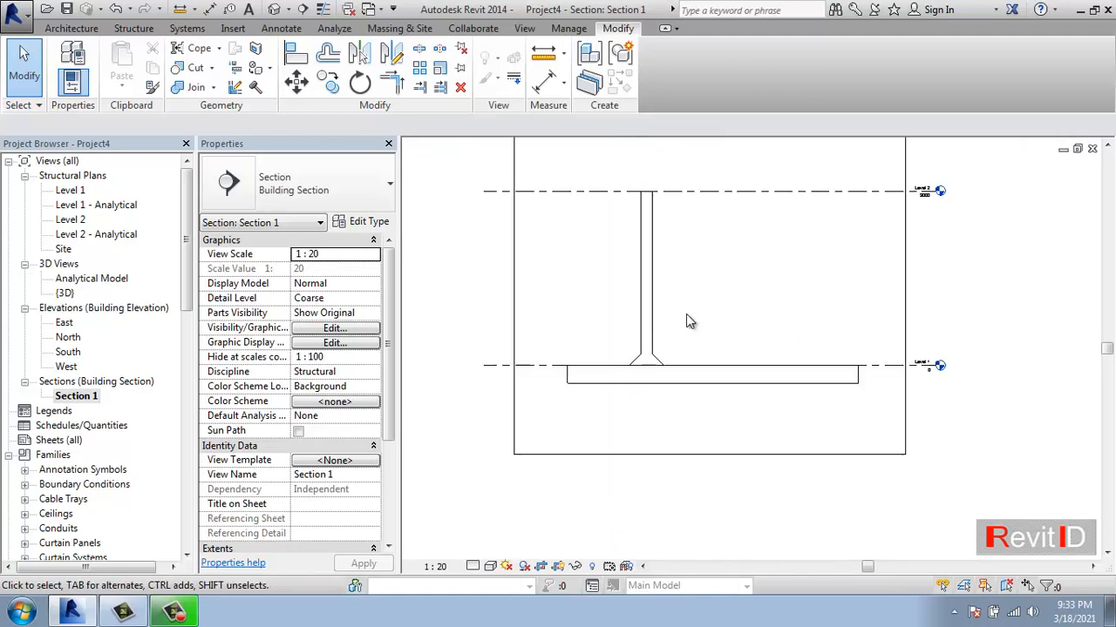
left_click(544, 367)
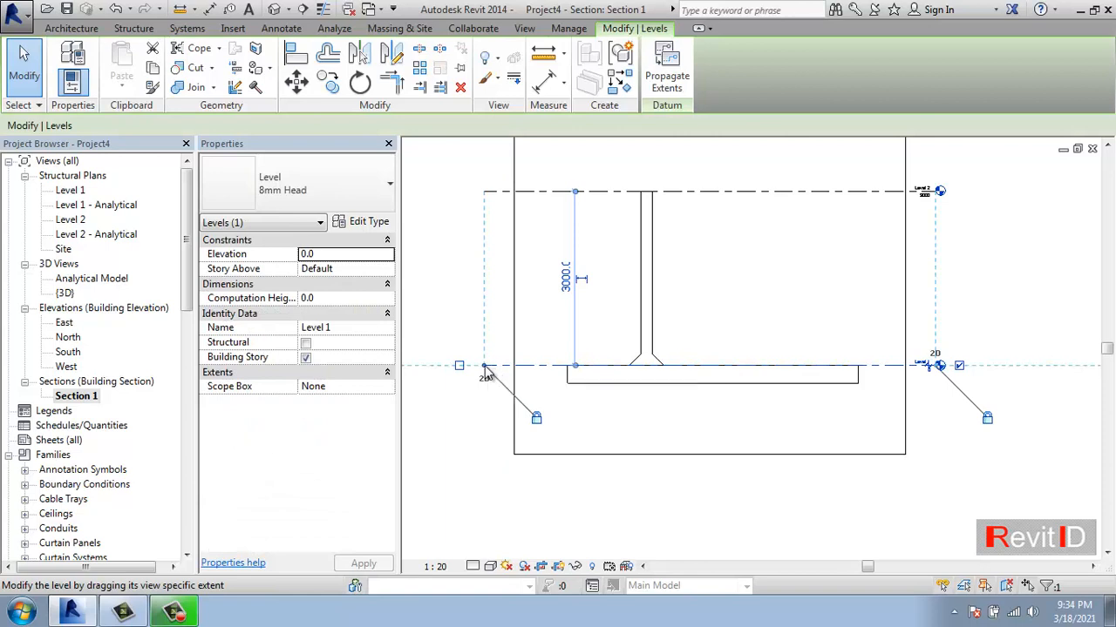
left_click_drag(488, 368, 760, 356)
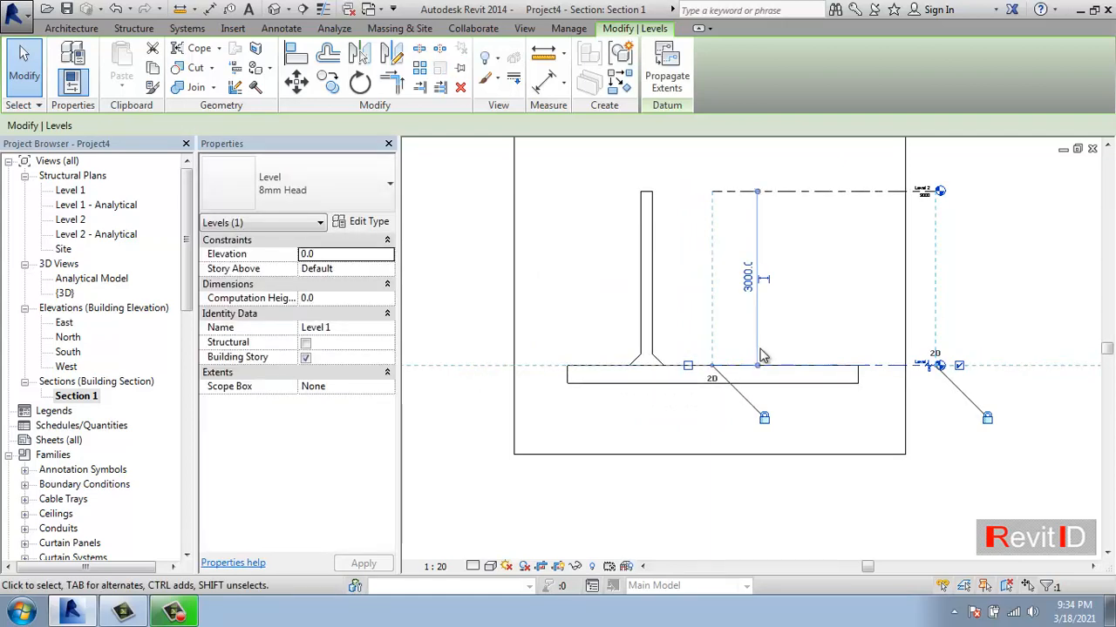
key("Escape")
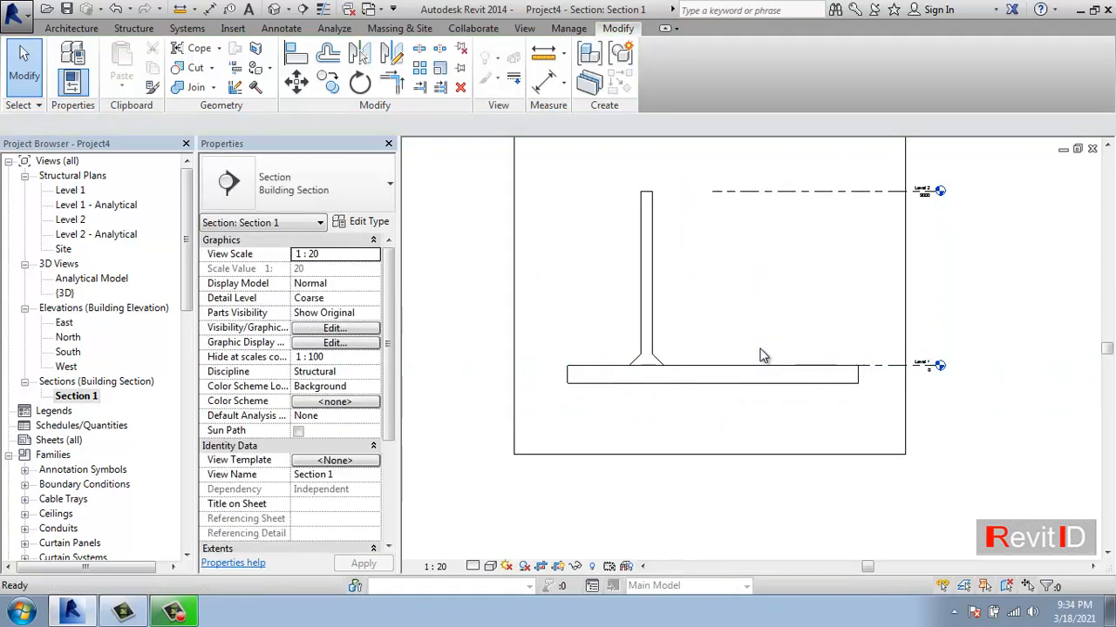
In the section, join the floor with the wall and with the sloped sweeps on both sides of it
scroll(615, 388, "up", 5)
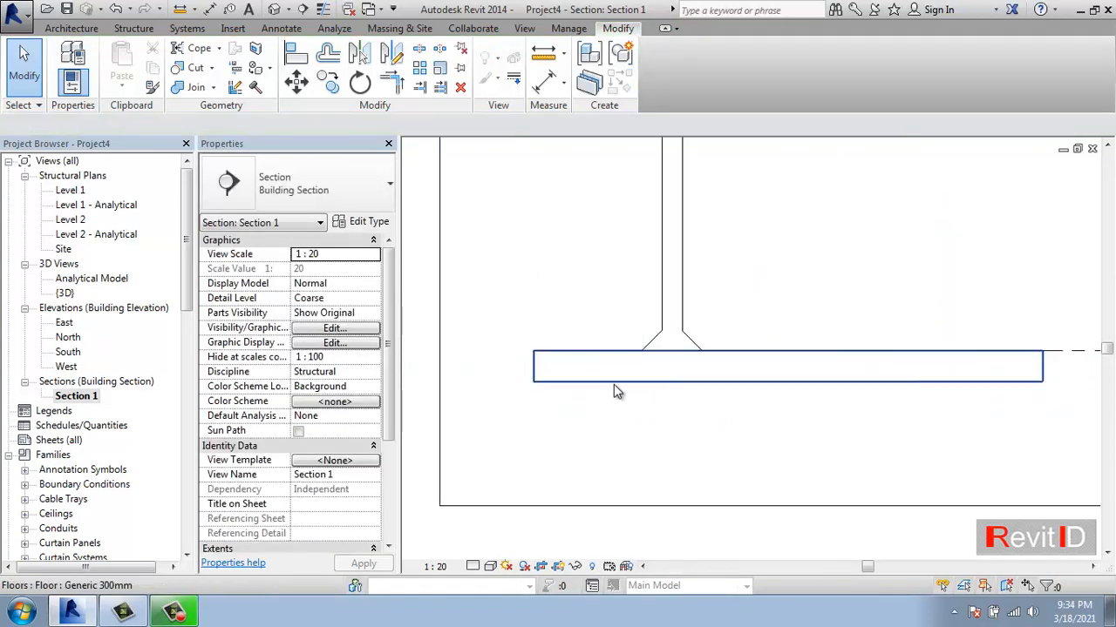
left_click(193, 90)
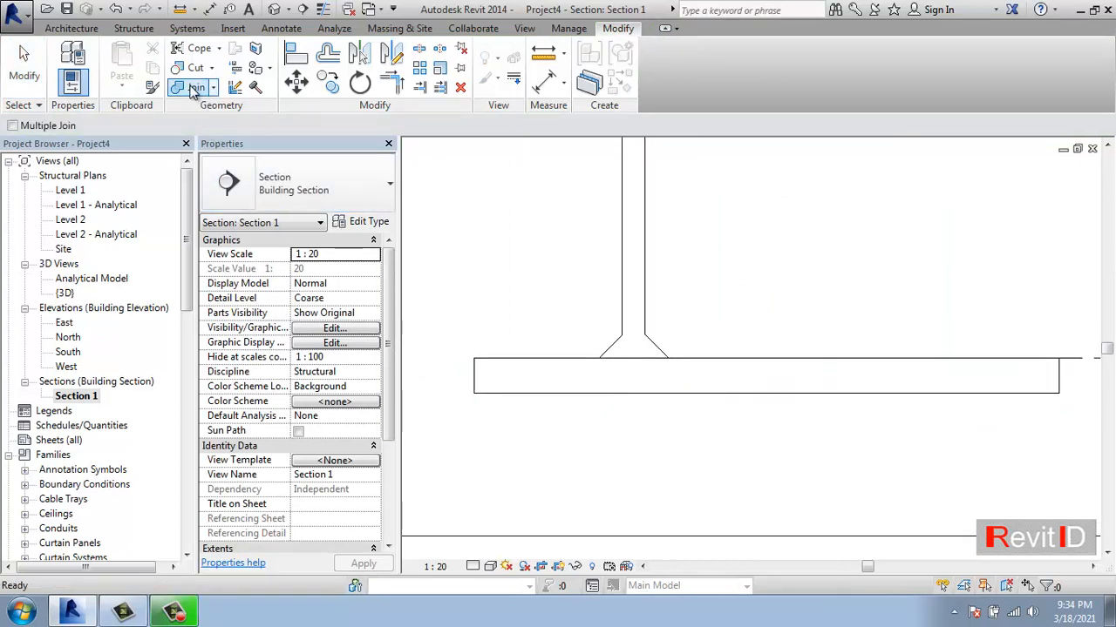
left_click(627, 404)
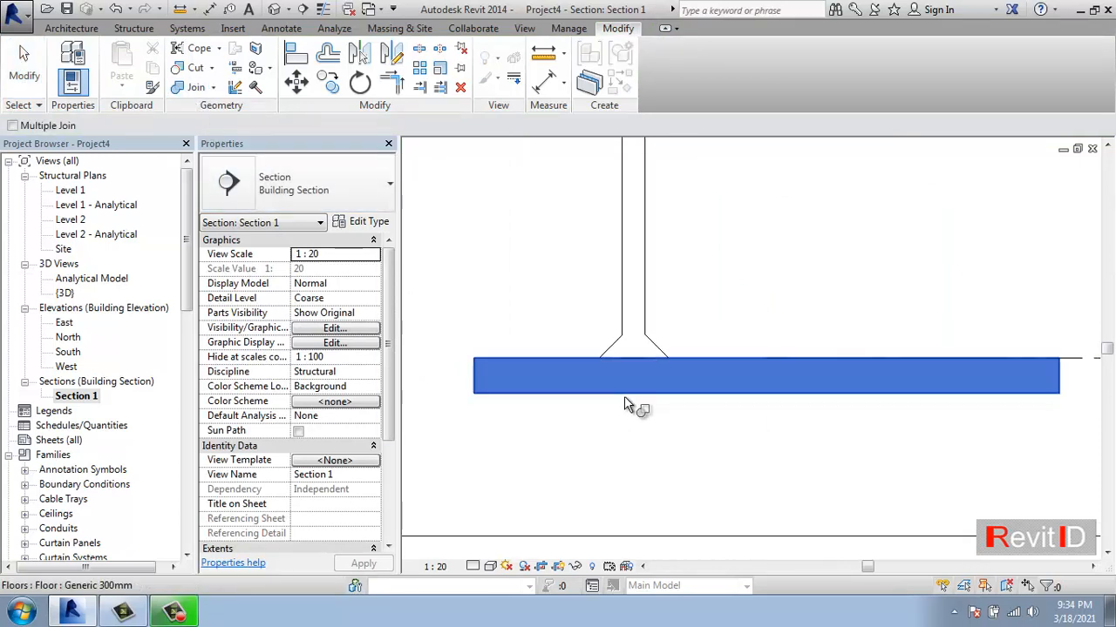
left_click(646, 295)
left_click(682, 374)
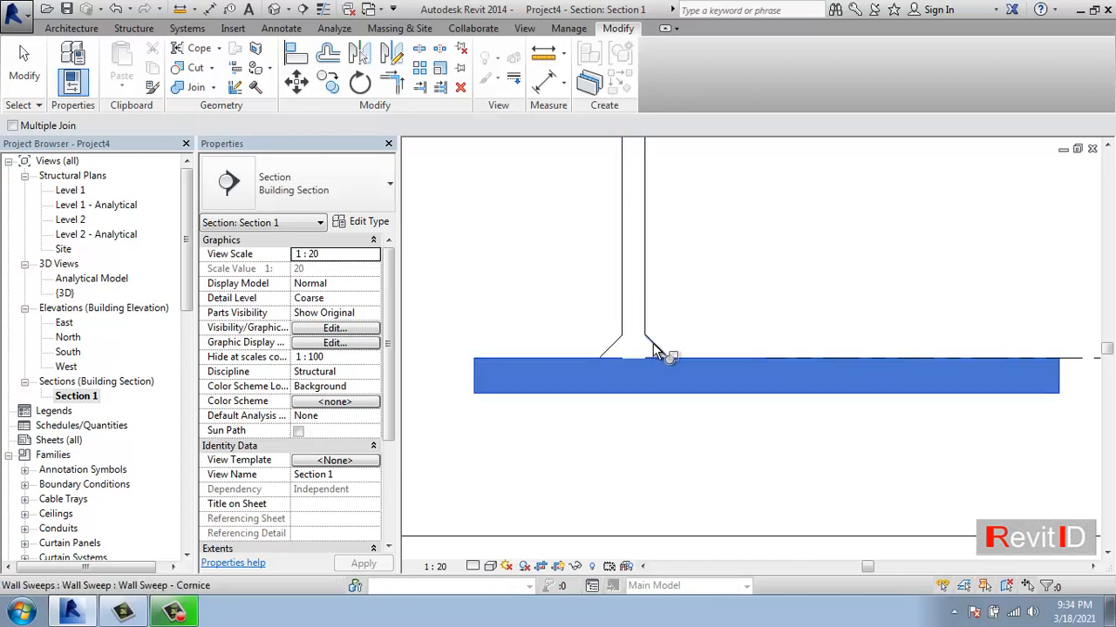
left_click(653, 344)
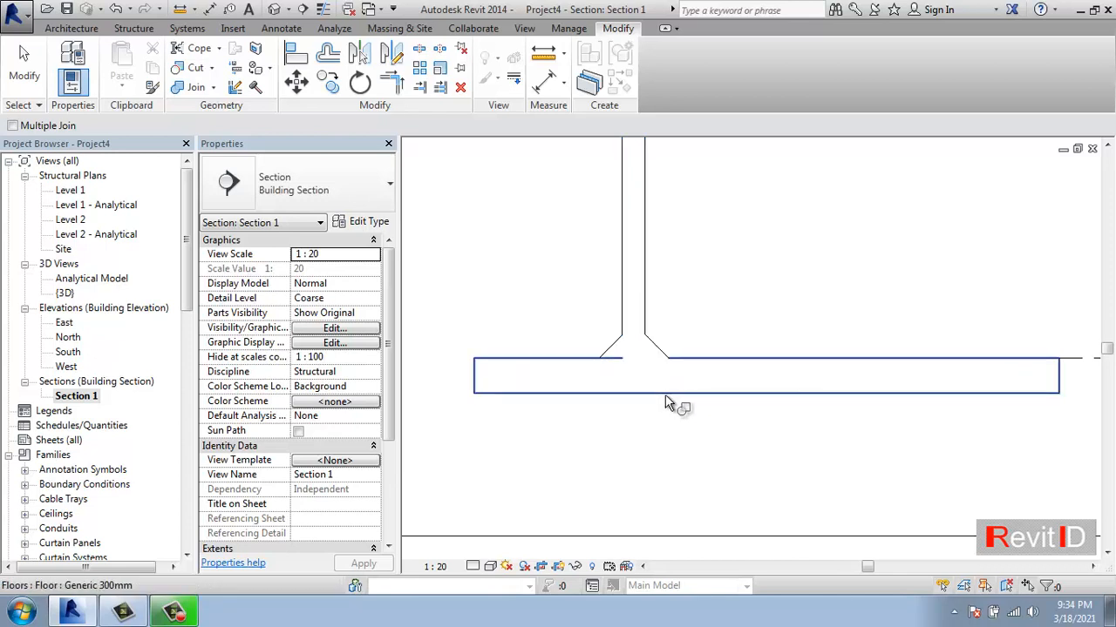
left_click(666, 392)
left_click(615, 345)
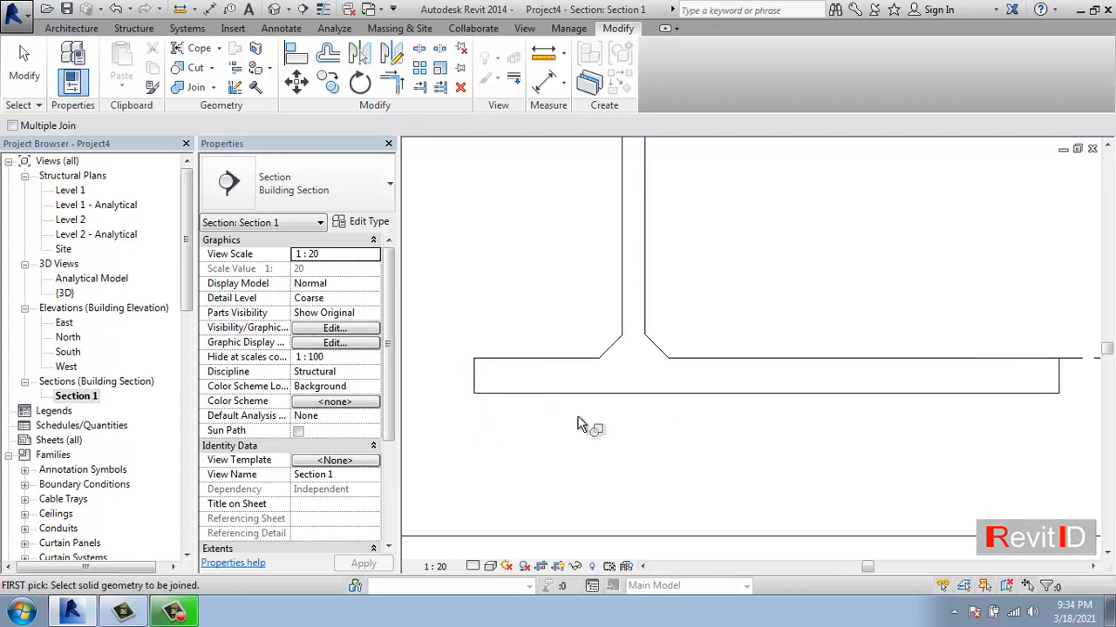
key("Escape")
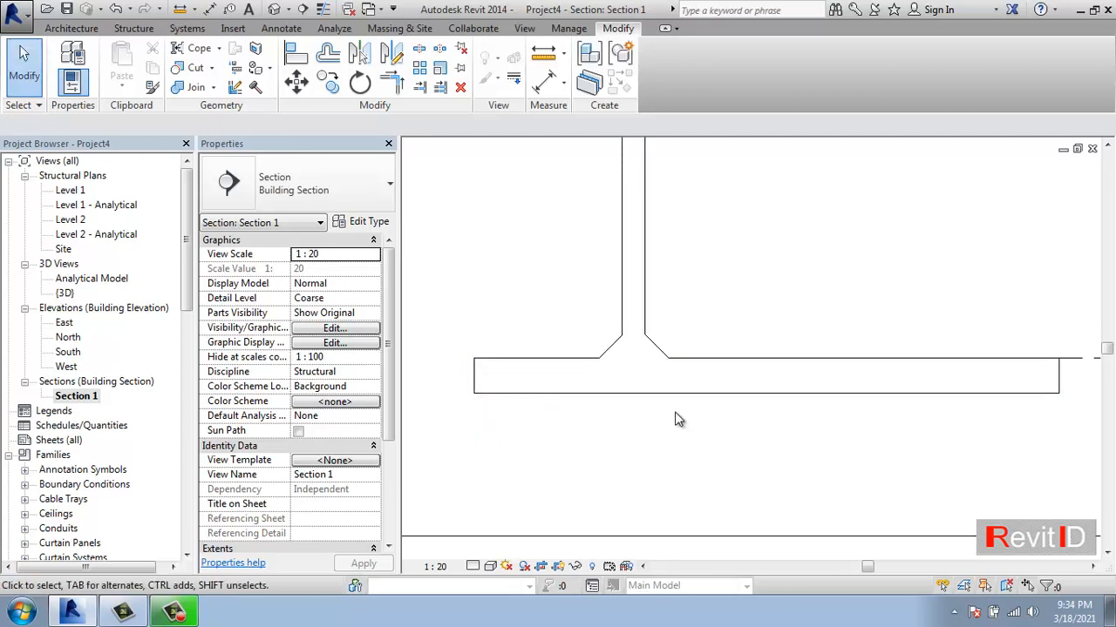
Examine the joined wall, sweeps and floor in section and at the open wall end in the default 3D view
scroll(674, 352, "down", 4)
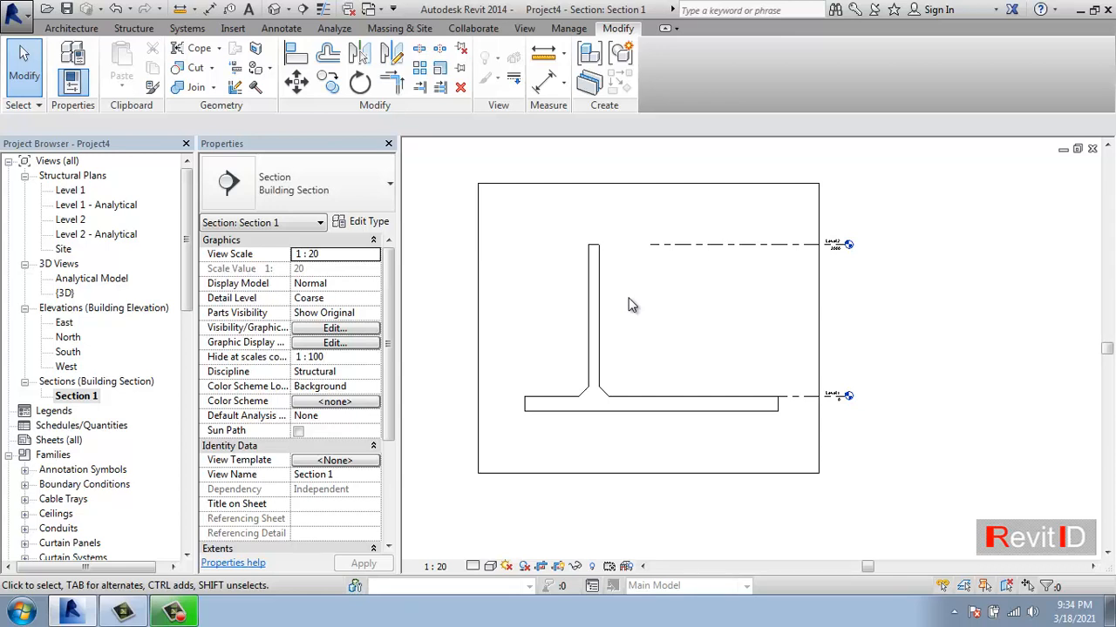
scroll(593, 410, "up", 3)
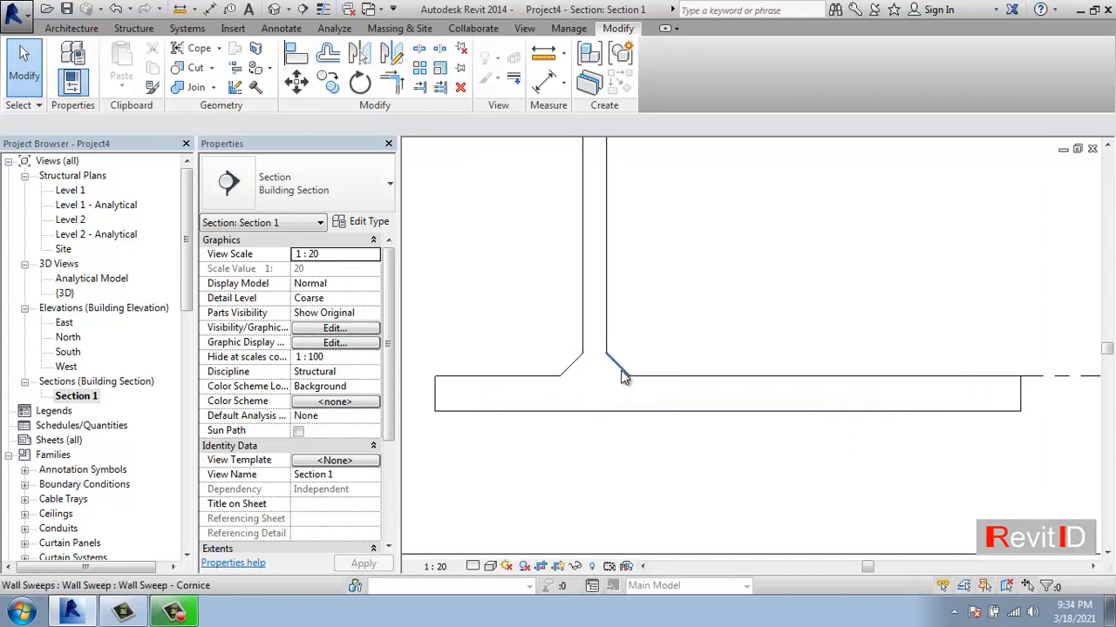
scroll(621, 371, "down", 4)
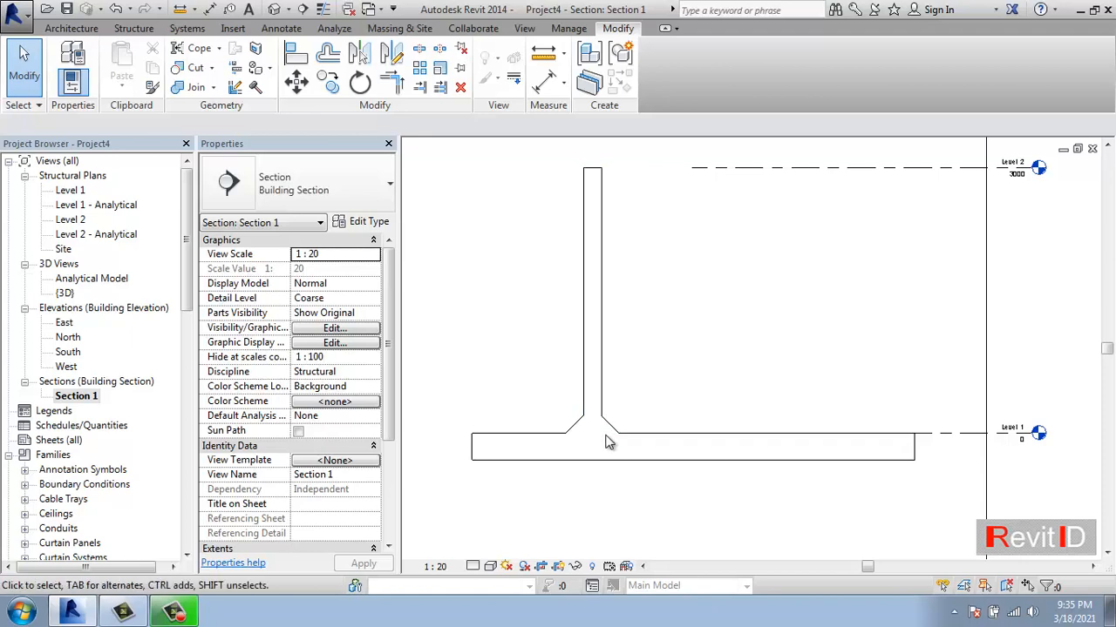
scroll(638, 384, "down", 1)
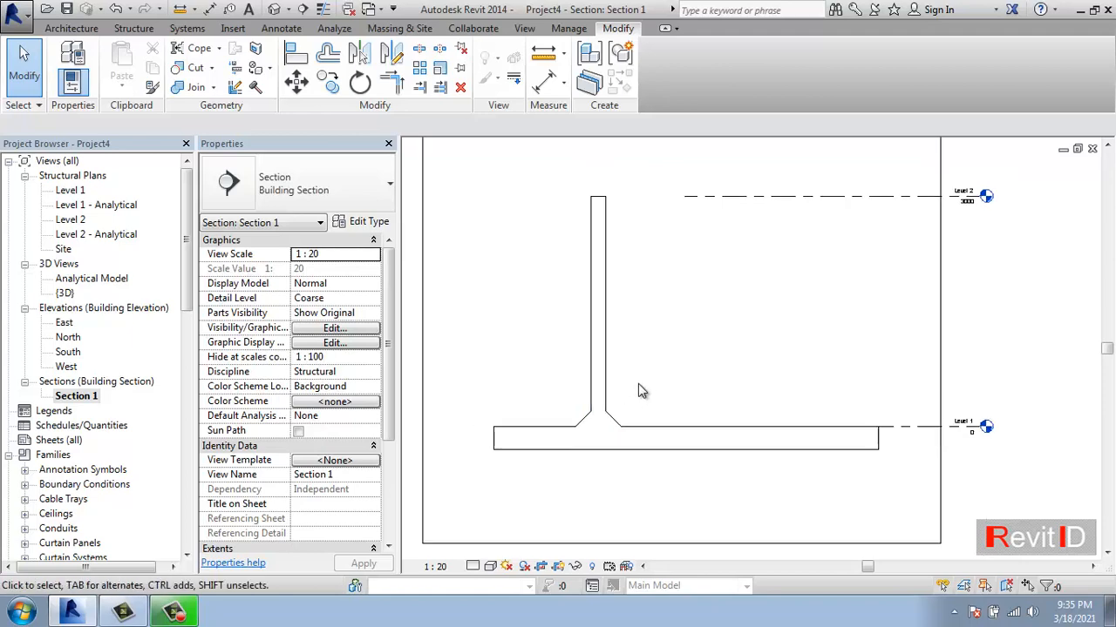
left_click(274, 10)
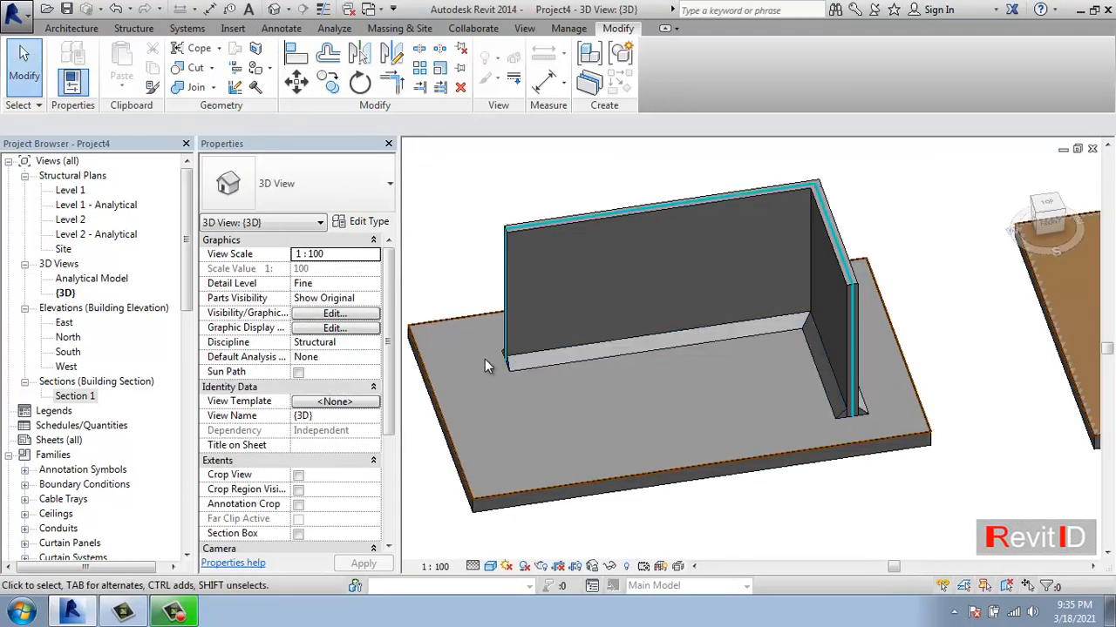
middle_click_drag(484, 360, 586, 296, "shift")
middle_click_drag(618, 376, 571, 273)
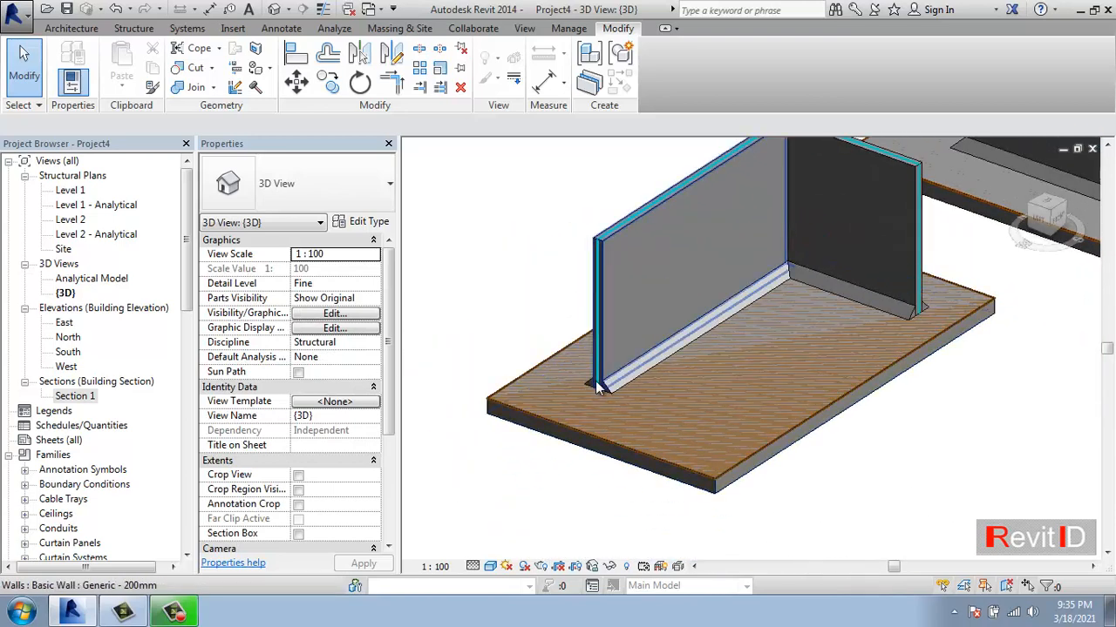
scroll(597, 389, "up", 3)
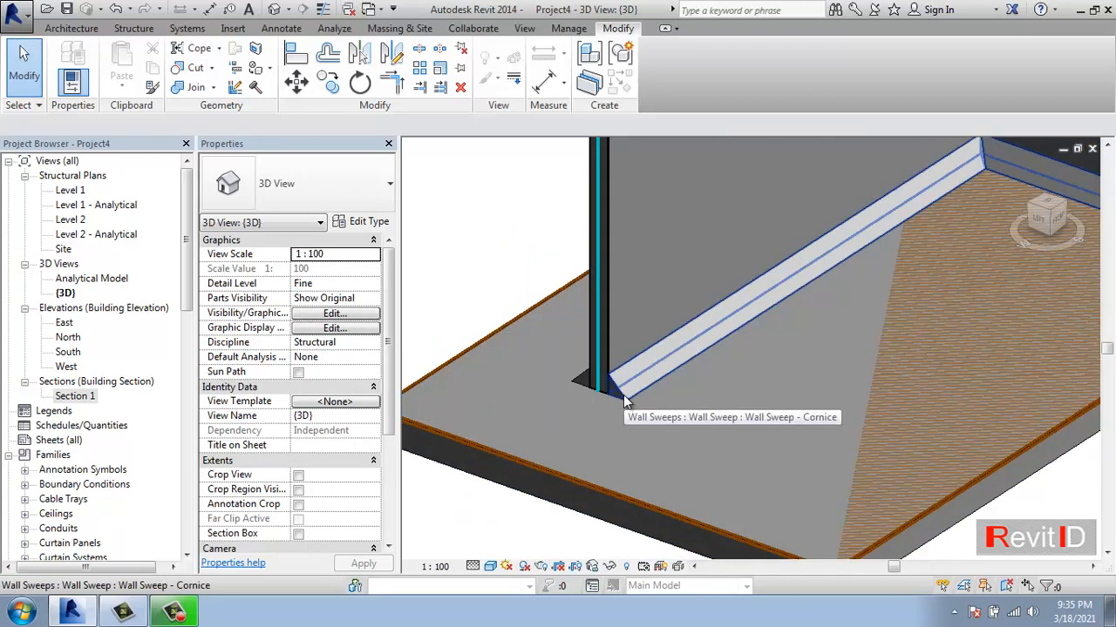
Change the profile of the Wall Sweep - Cornice type to Profile-wall sweep : L300-T300
left_click(624, 398)
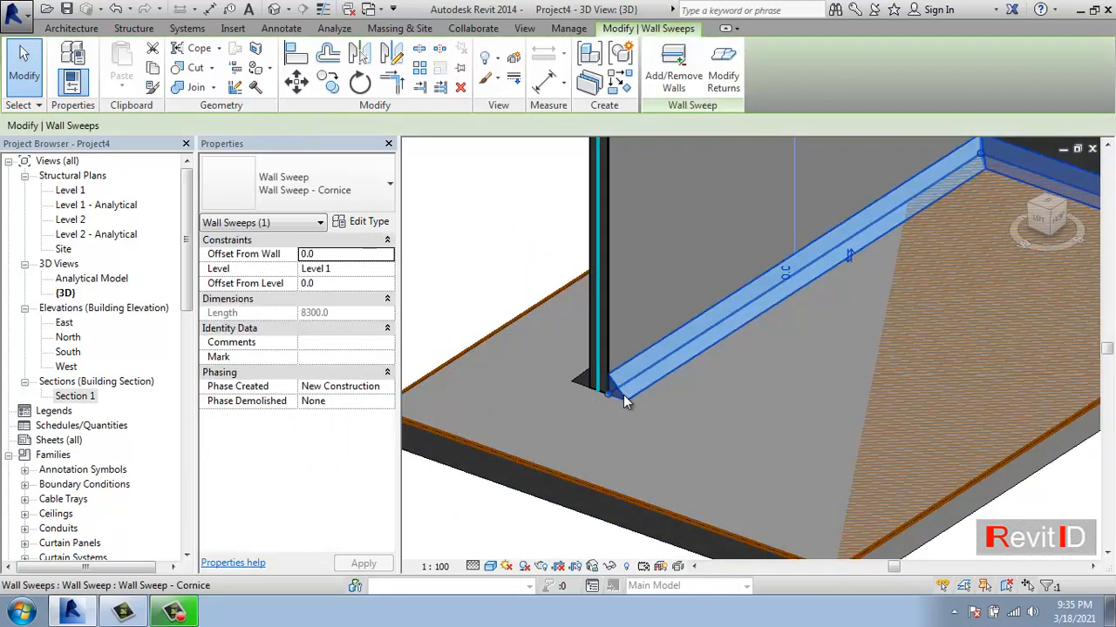
left_click(368, 223)
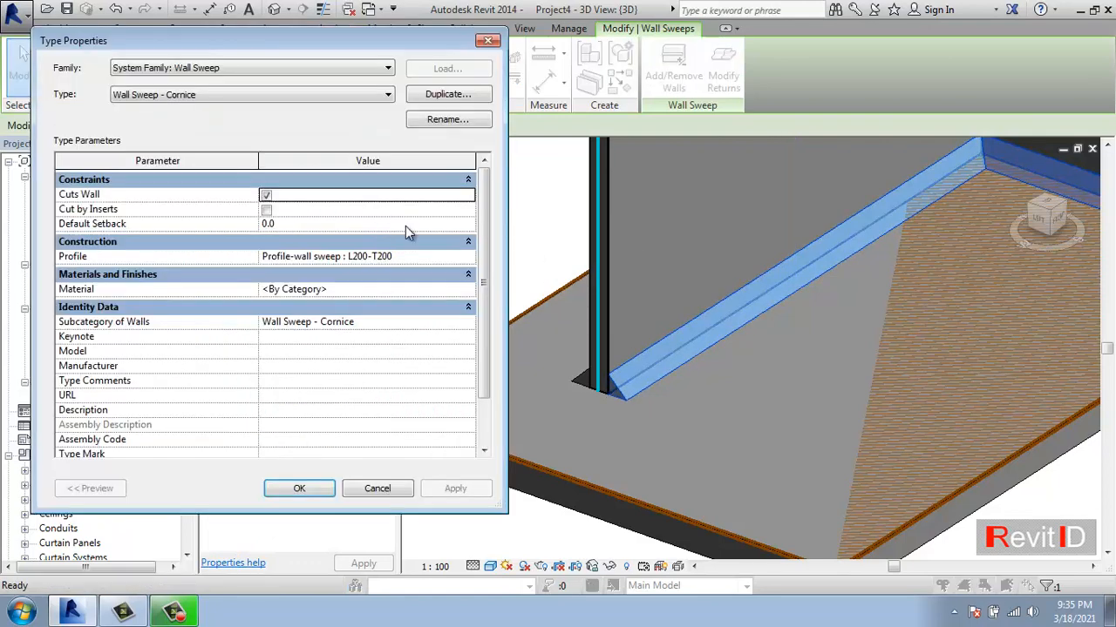
left_click(462, 256)
left_click(468, 257)
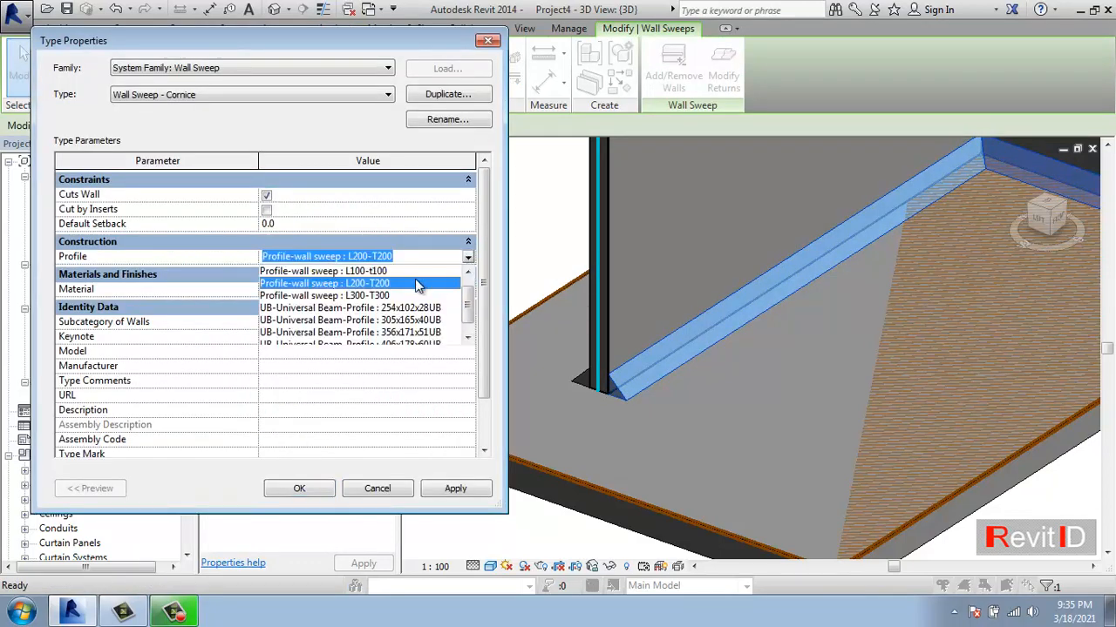
left_click(379, 297)
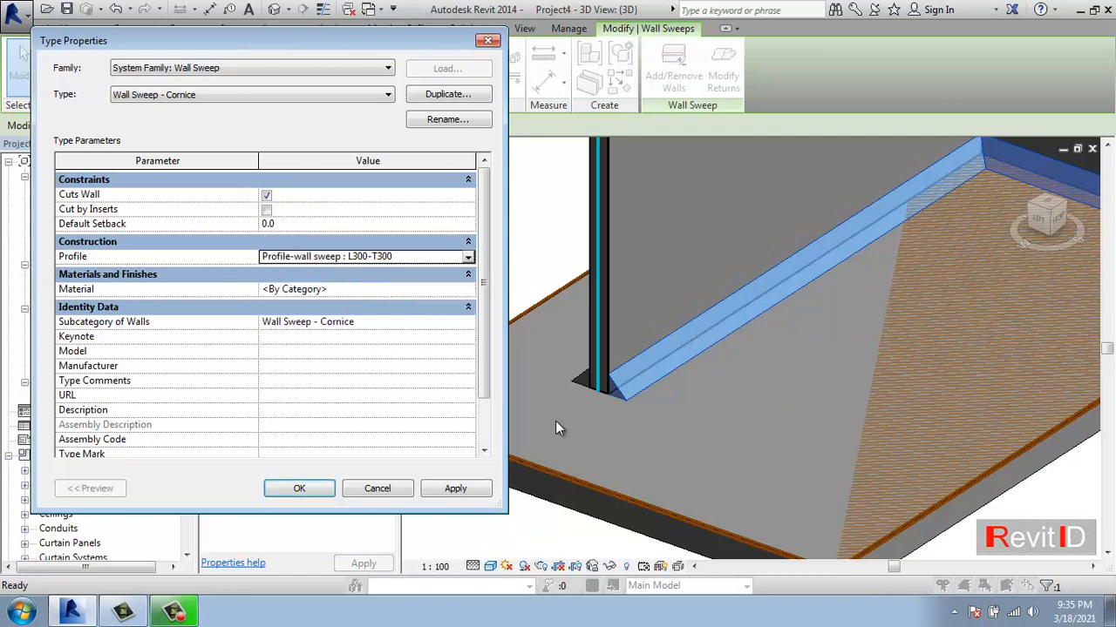
left_click(455, 489)
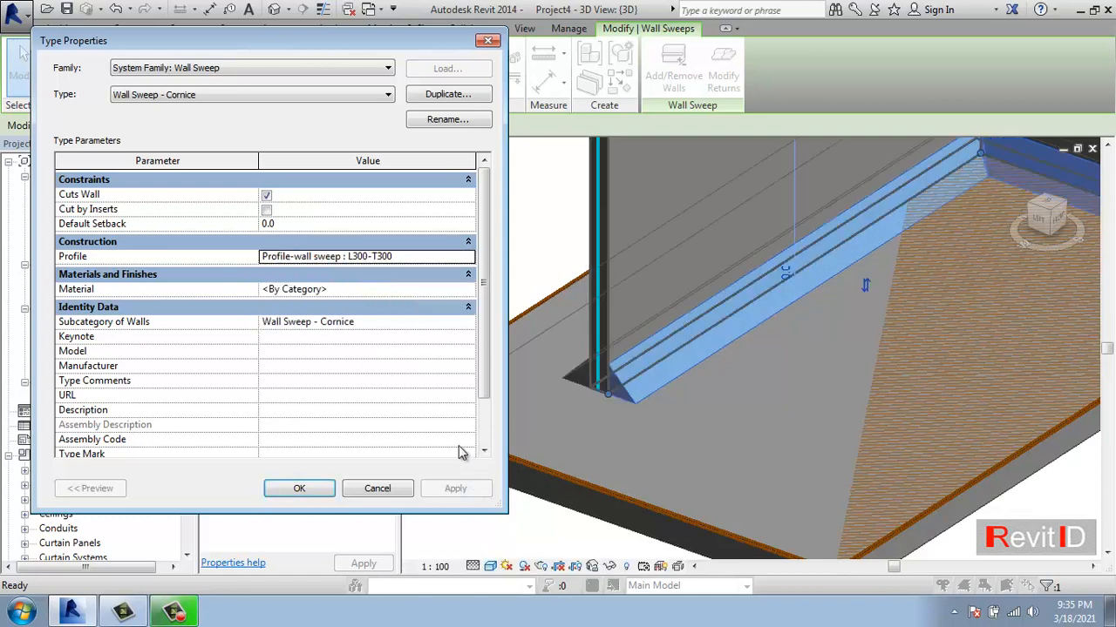
left_click(299, 488)
scroll(587, 369, "down", 3)
left_click(779, 370)
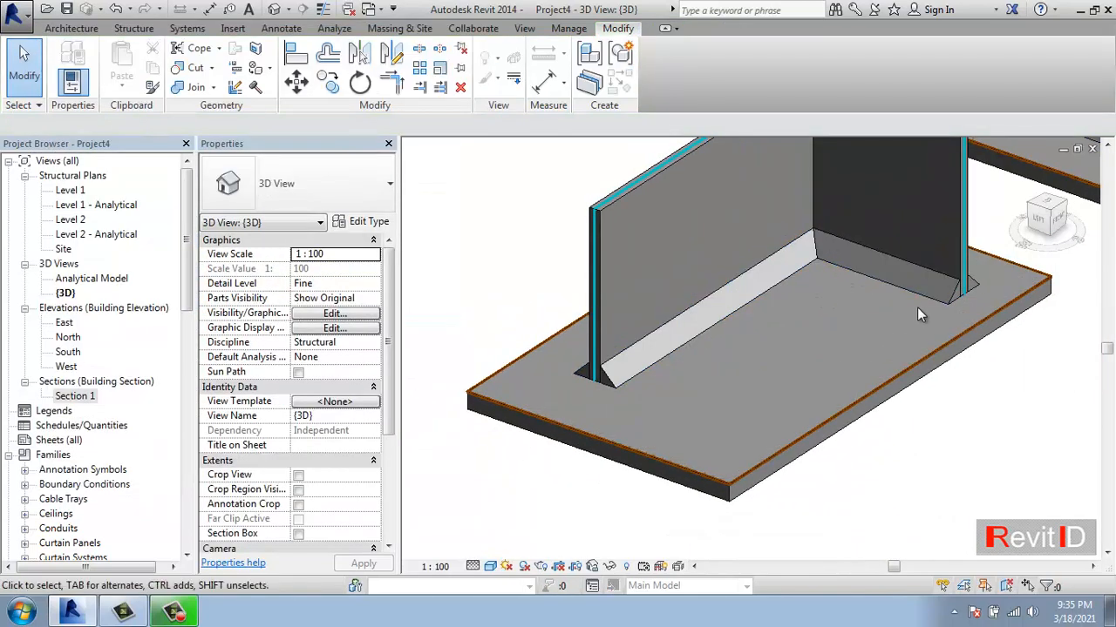
From the Level 1 plan, open the building section and measure the height and width of the sloped sweep beside the wall
double_click(68, 191)
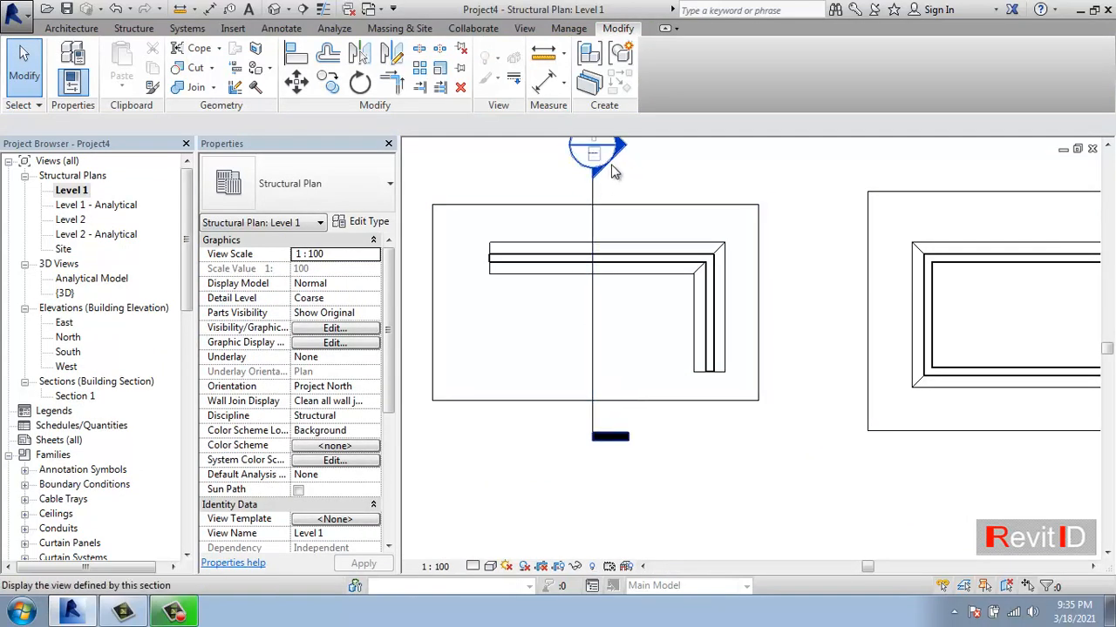
double_click(614, 169)
scroll(586, 375, "up", 3)
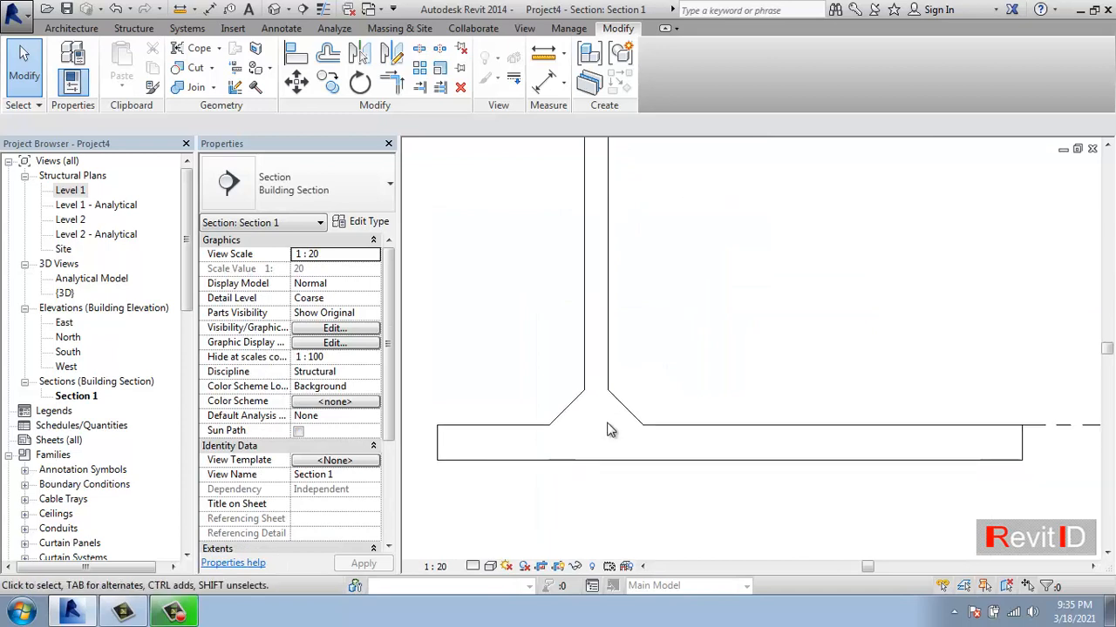
left_click(182, 11)
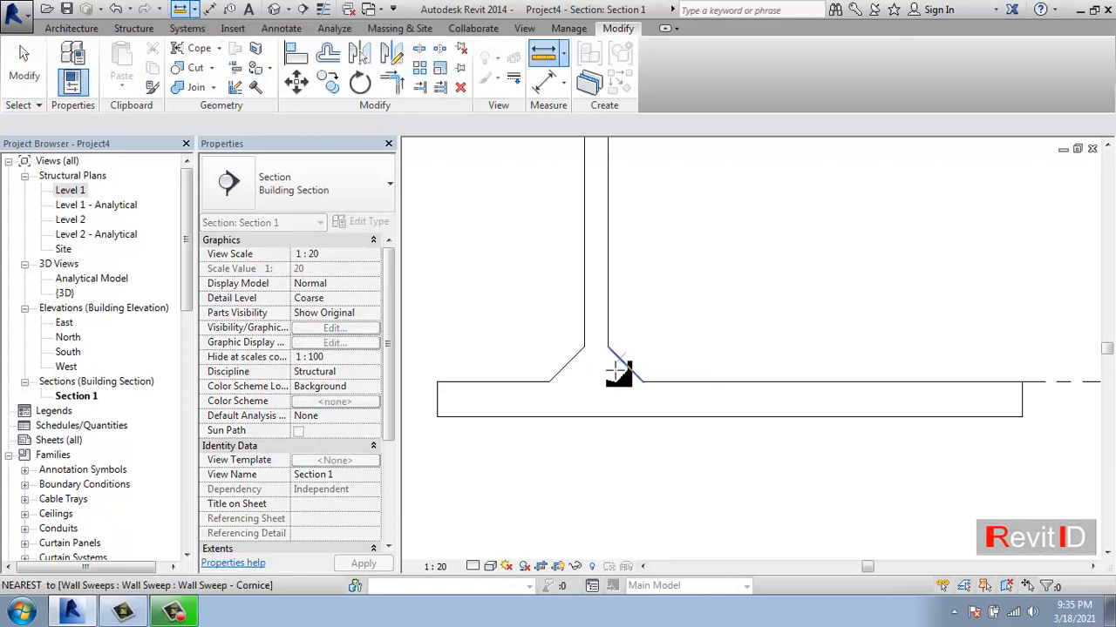
left_click(608, 347)
left_click(607, 382)
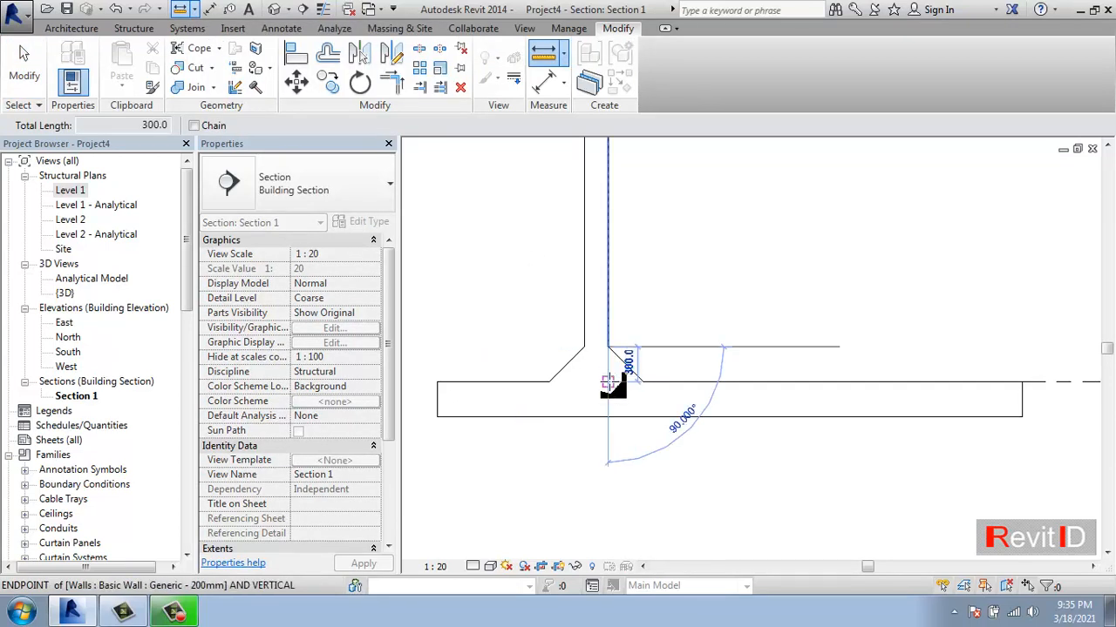
left_click(643, 381)
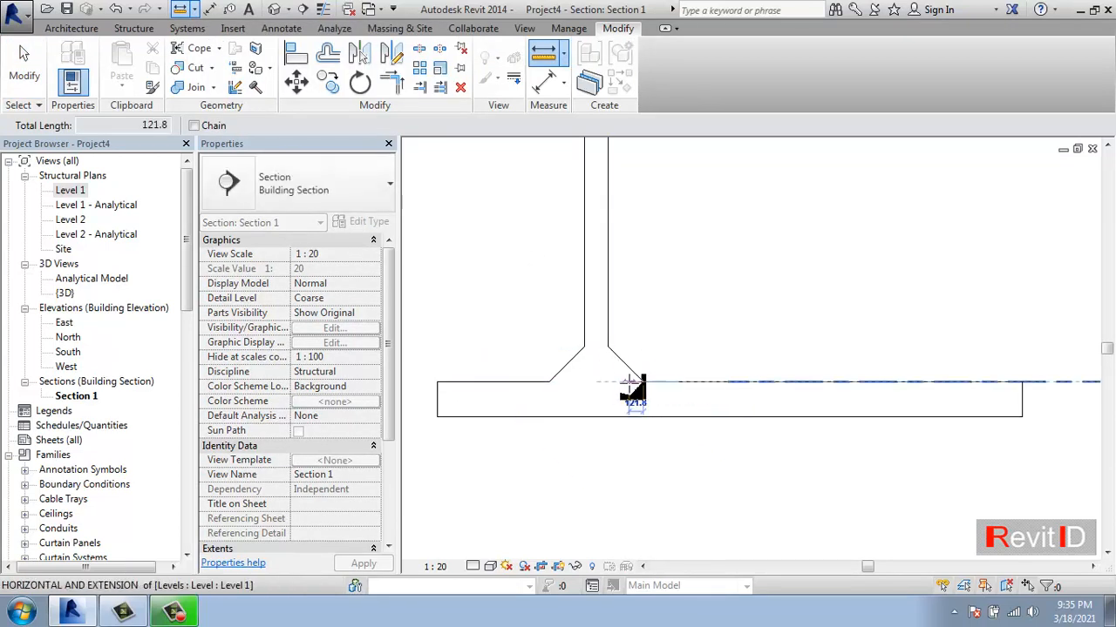
left_click(608, 382)
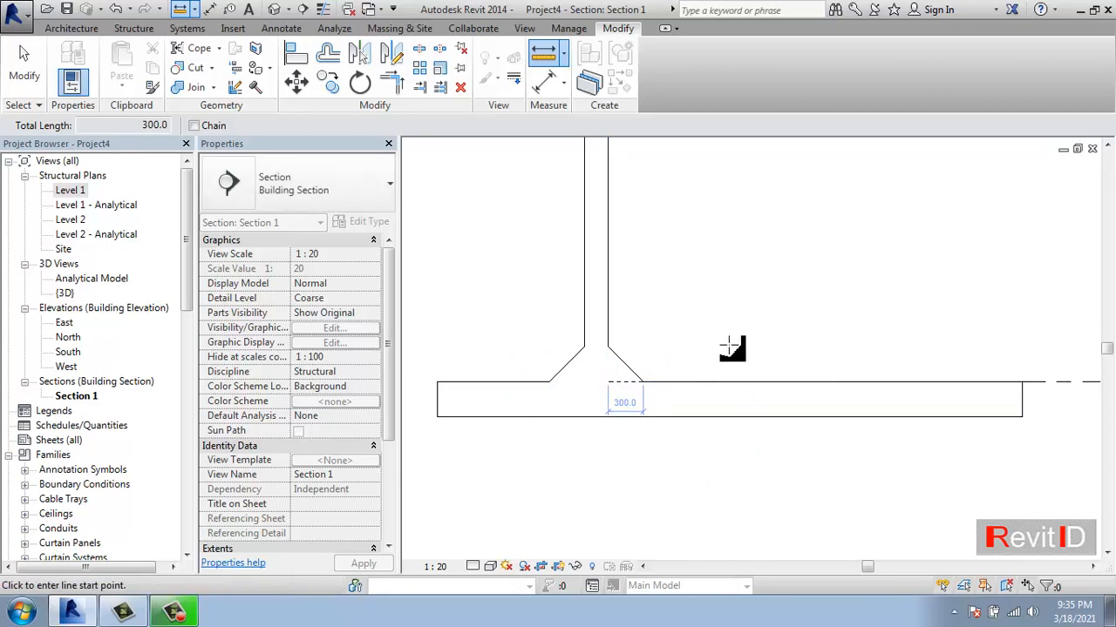
key("Escape")
key("Escape")
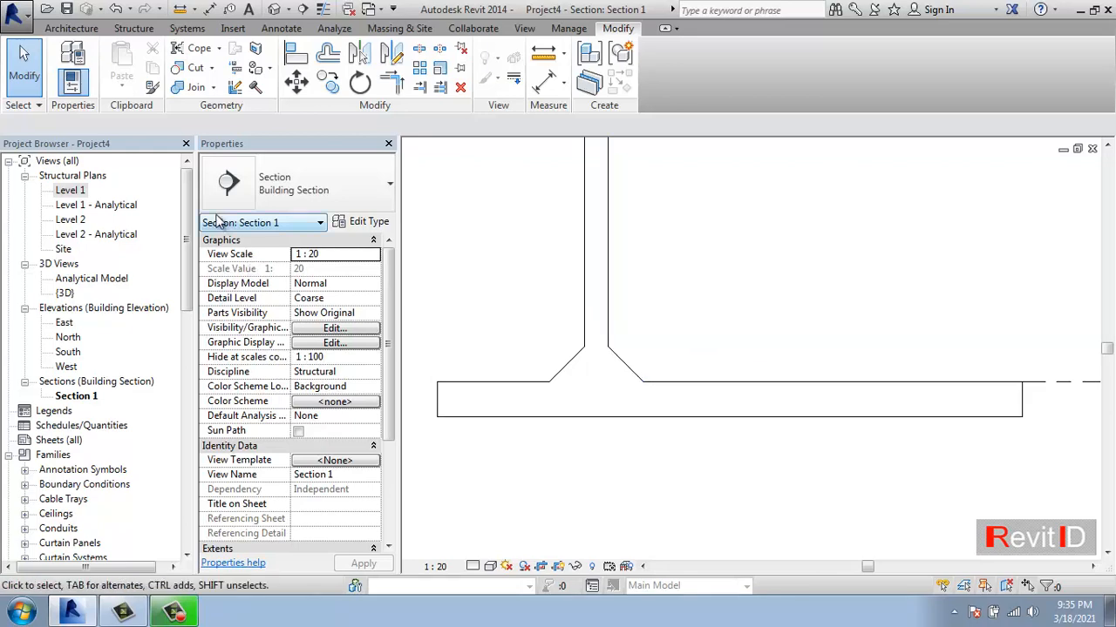
Open the Profile-wall sweep family for editing from the project's profile families
left_click_drag(189, 197, 200, 356)
left_click(114, 456)
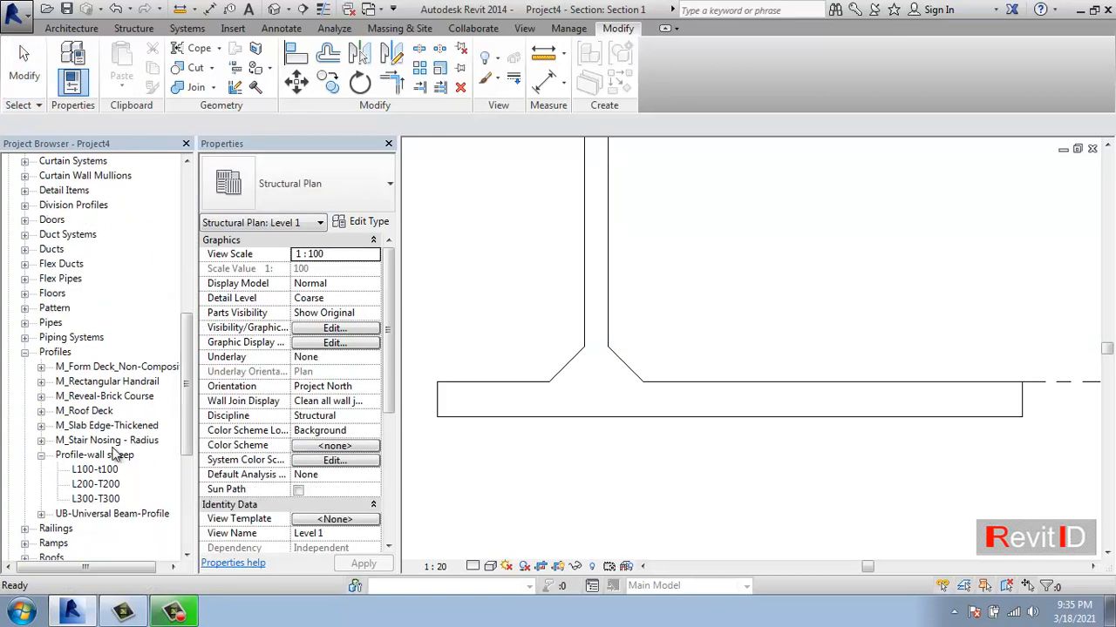
right_click(111, 468)
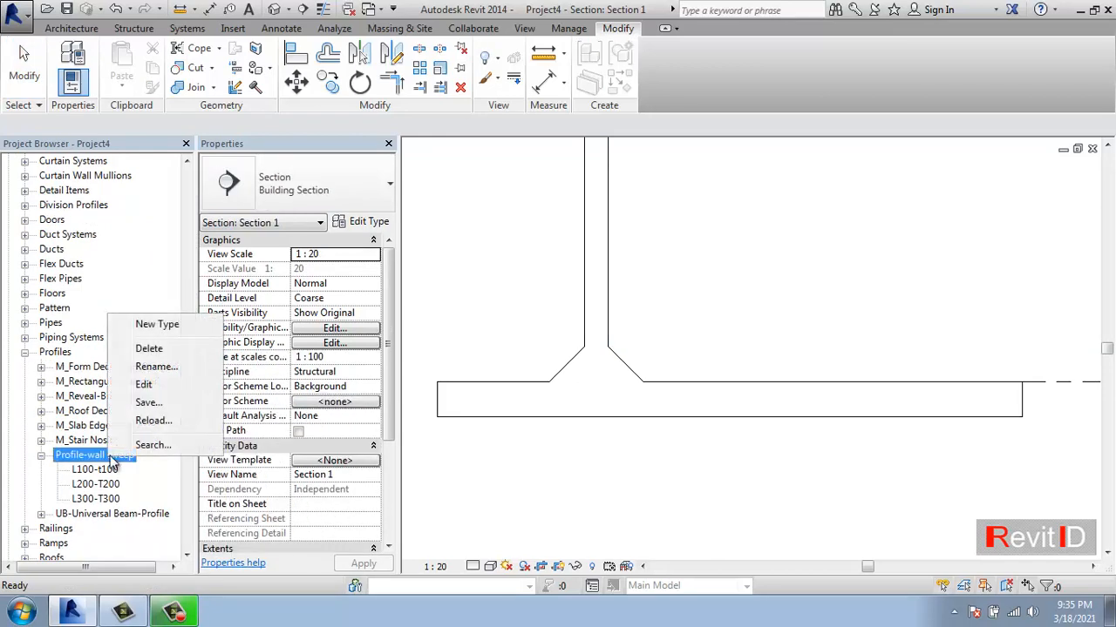
left_click(147, 385)
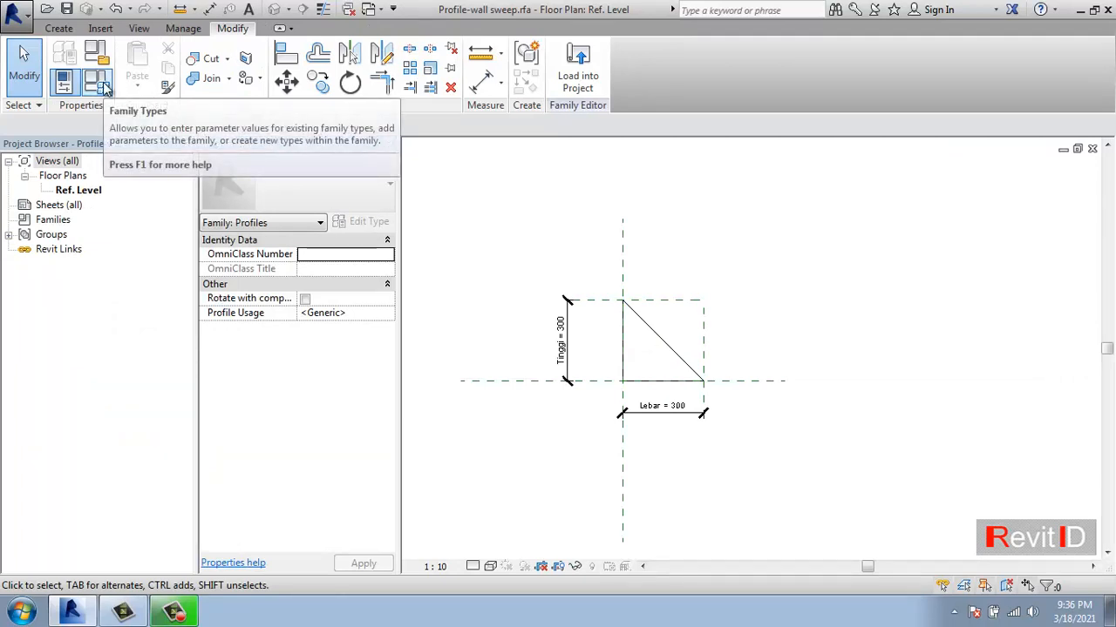
Add a new family type named L250-T300 to the profile family
left_click(98, 83)
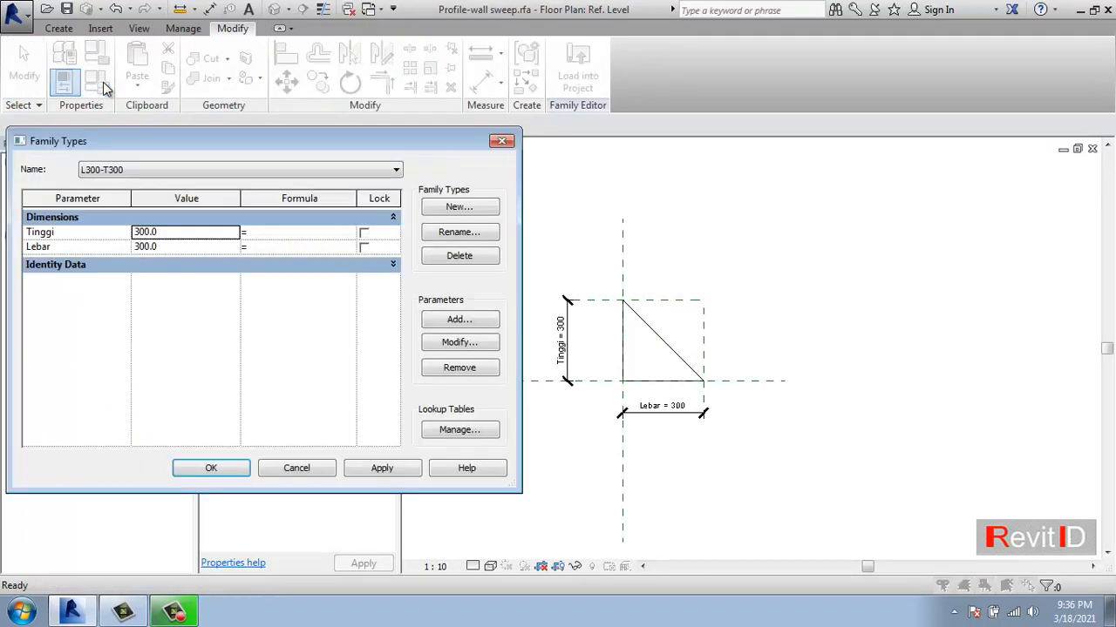
left_click(459, 208)
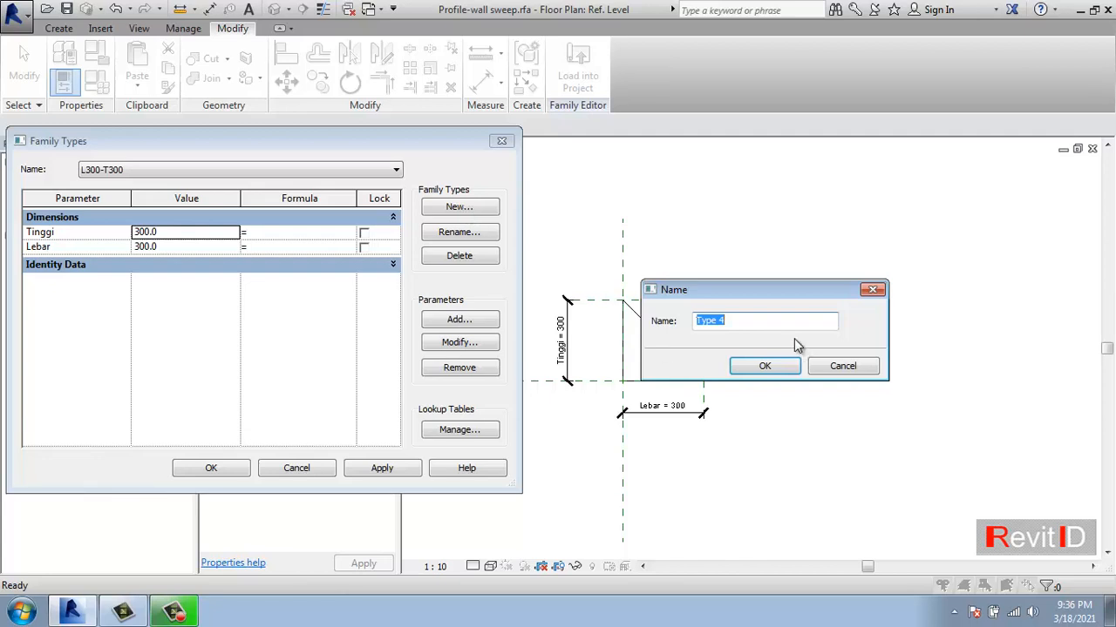
type("l")
key("BackSpace")
type("L200")
key("BackSpace")
key("BackSpace")
type("50-")
type("300")
left_click(765, 366)
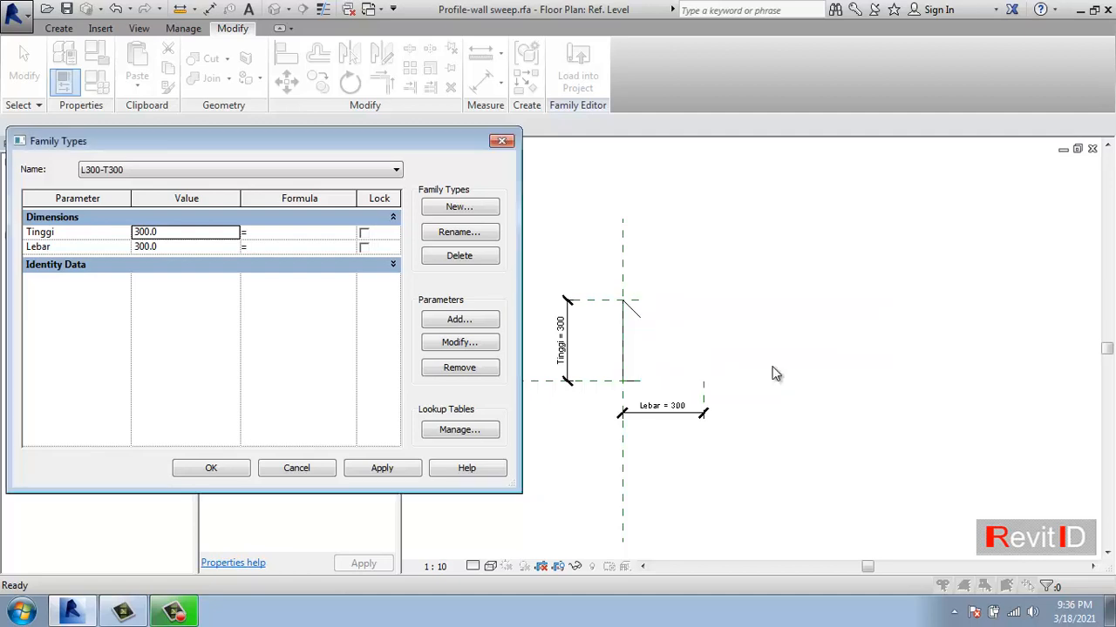
Set Lebar to 250 for the L250-T300 type and load the updated profile family into the project
left_click(163, 231)
left_click_drag(163, 231, 107, 236)
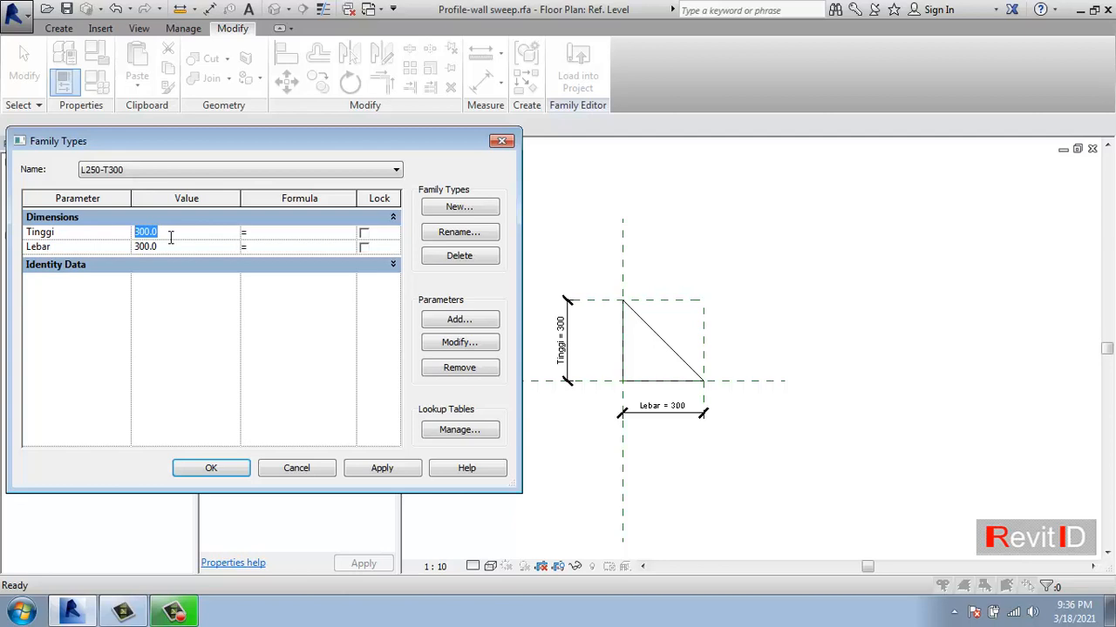
double_click(169, 244)
type("250")
left_click(375, 469)
left_click(236, 469)
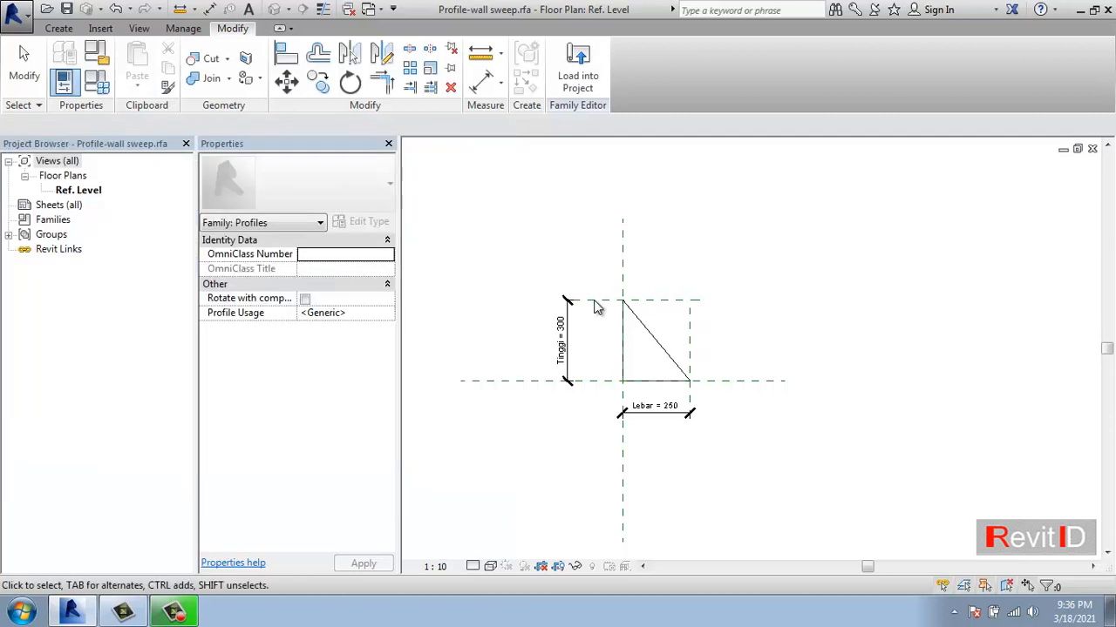
left_click(576, 78)
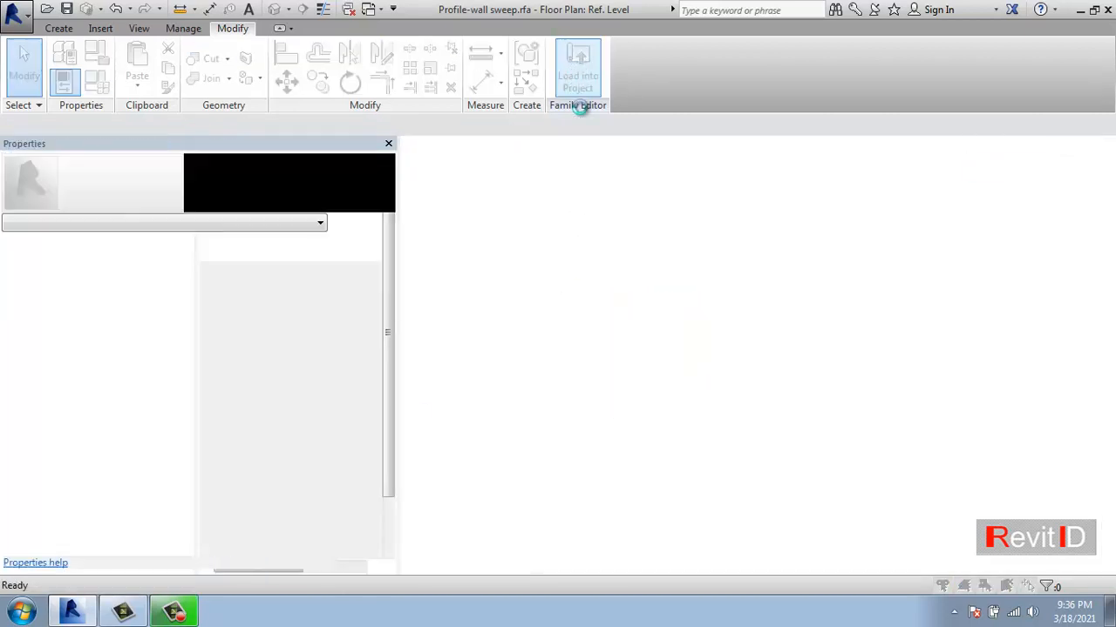
left_click(515, 279)
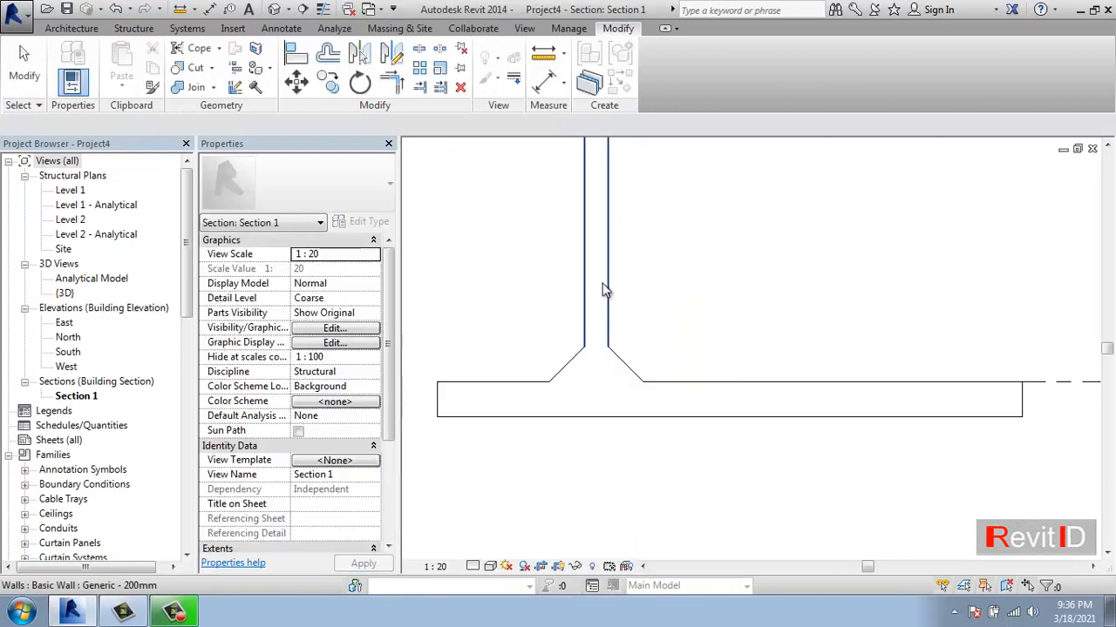
Change the profile of the Wall Sweep - Cornice type to Profile-wall sweep : L250-T300
left_click(621, 335)
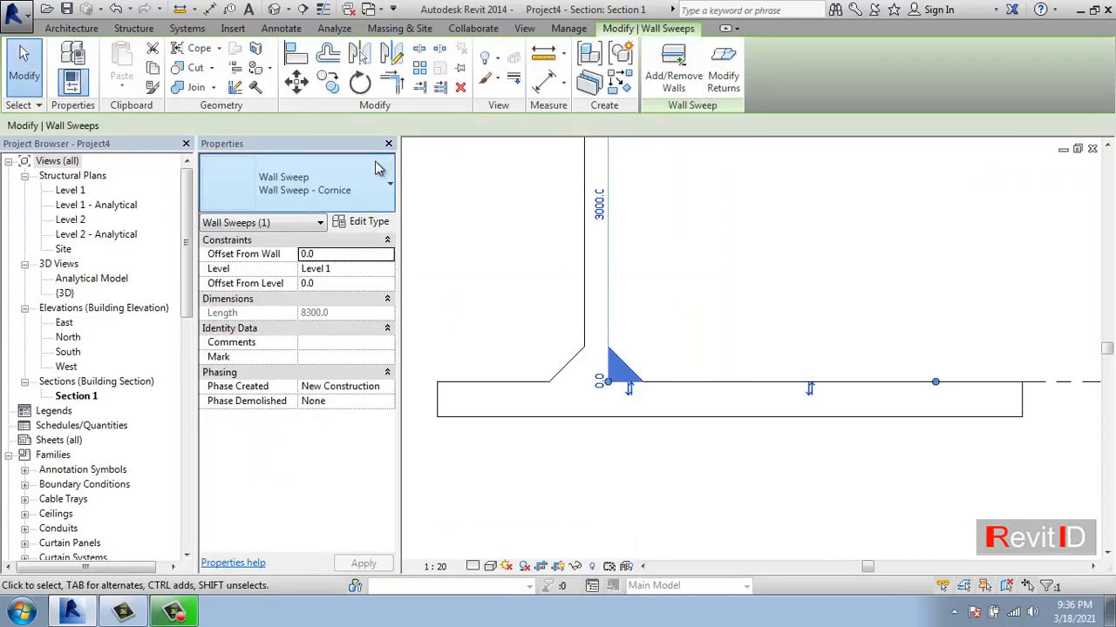
left_click(369, 221)
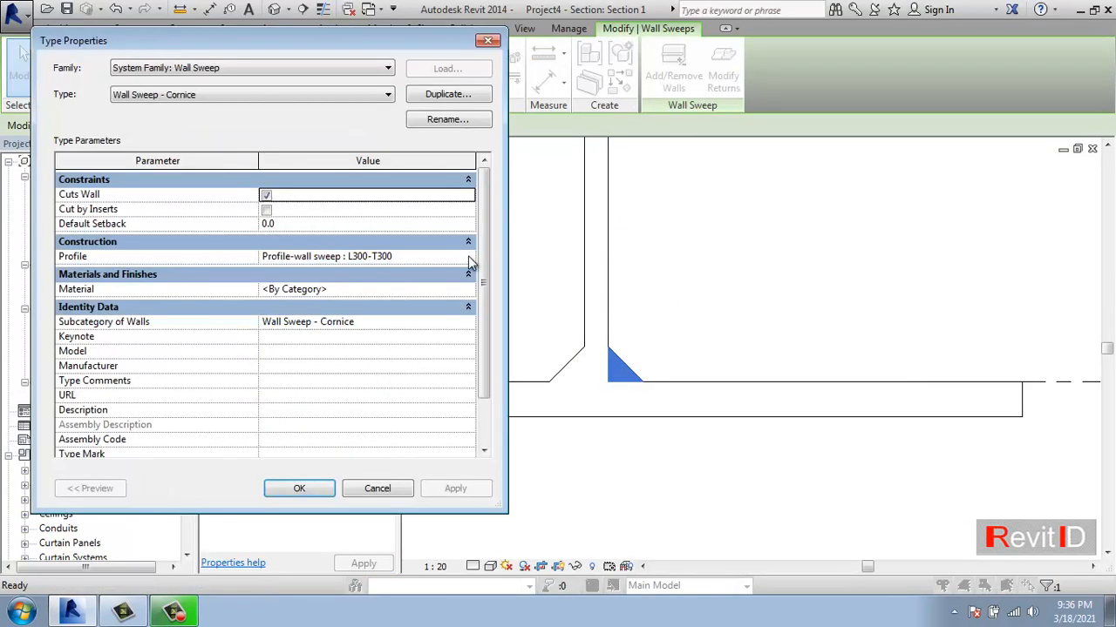
left_click(467, 257)
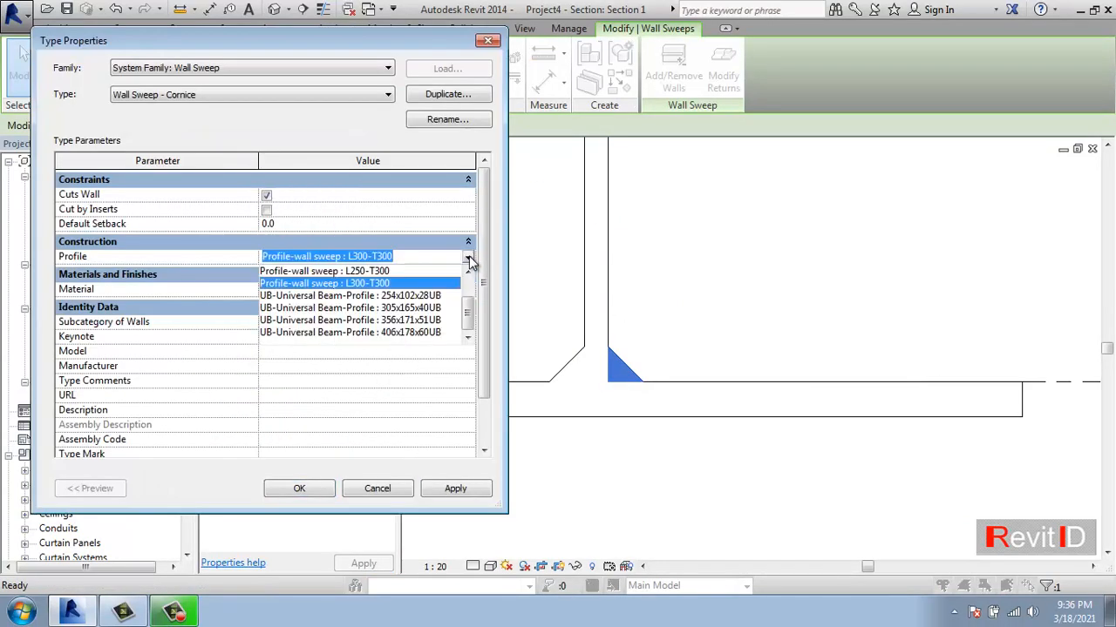
left_click(379, 272)
left_click(429, 490)
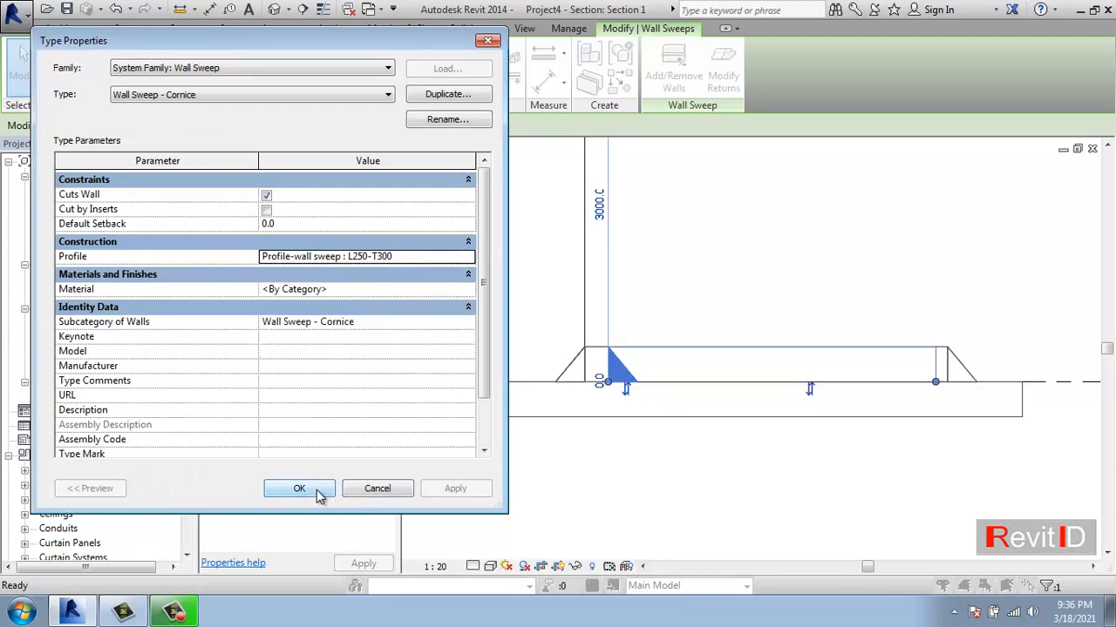
left_click(318, 490)
left_click(684, 309)
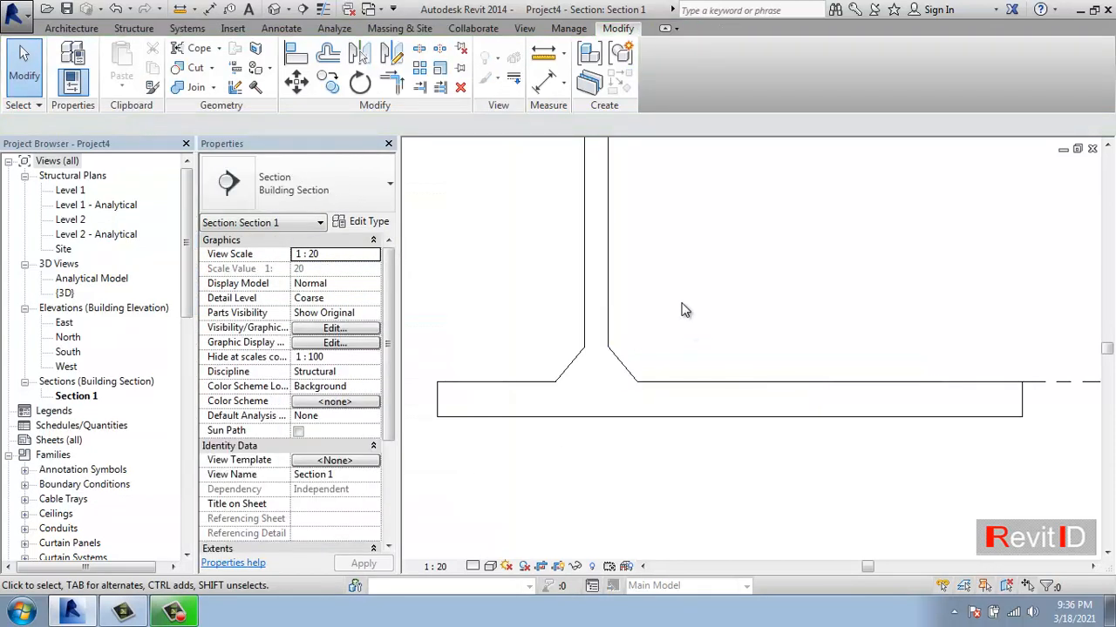
Review the resized sweeps in the section, the Level 1 plan and the default 3D view of both wall models
scroll(680, 307, "down", 4)
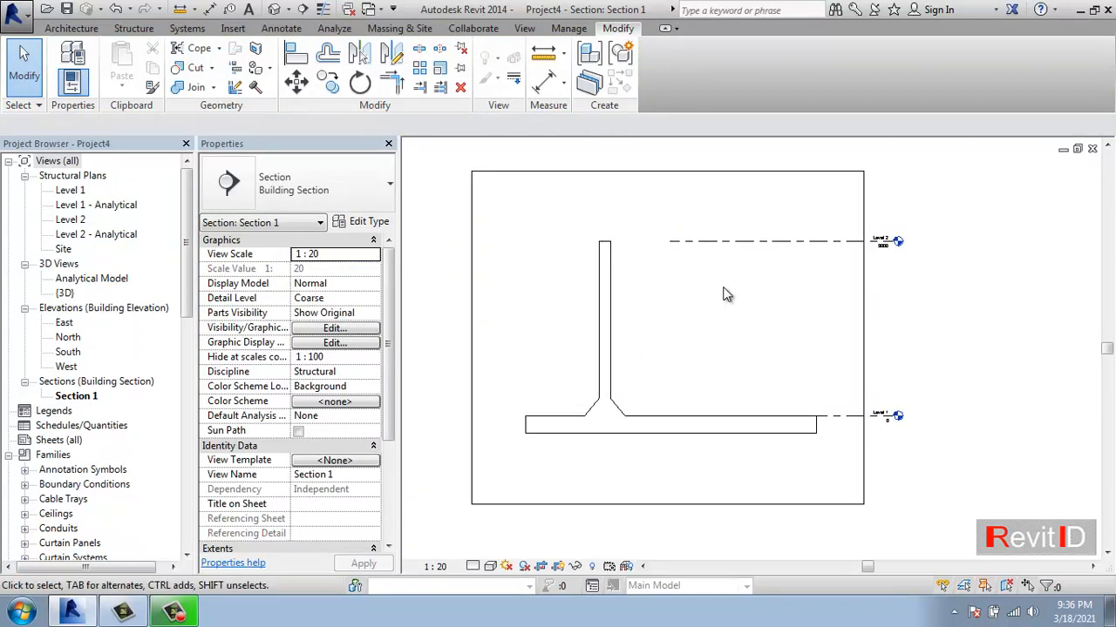
double_click(70, 190)
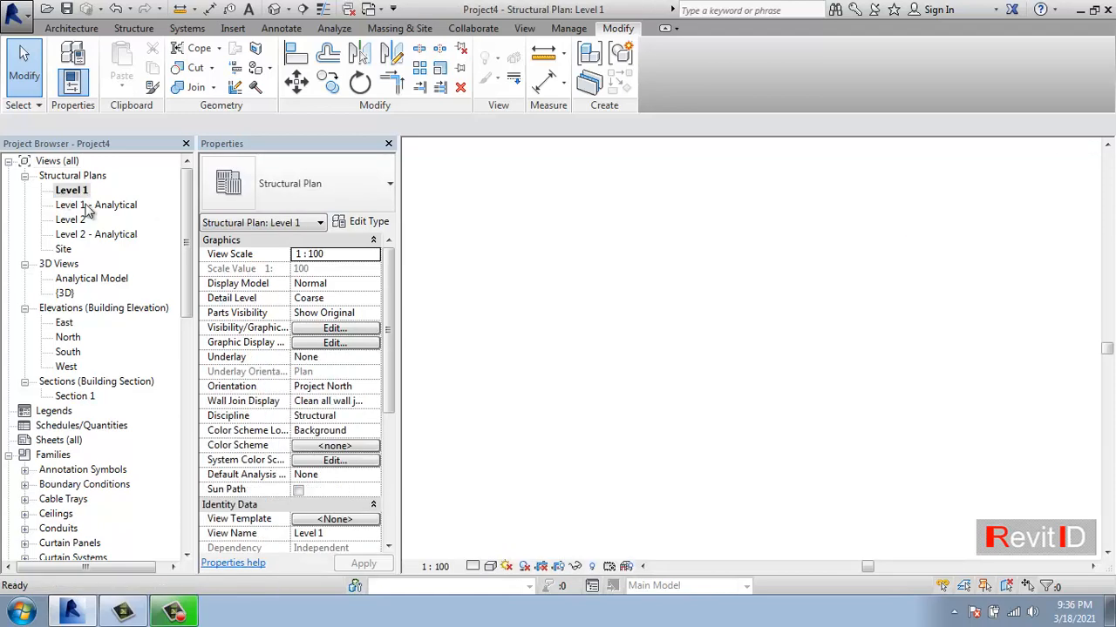
scroll(737, 348, "down", 2)
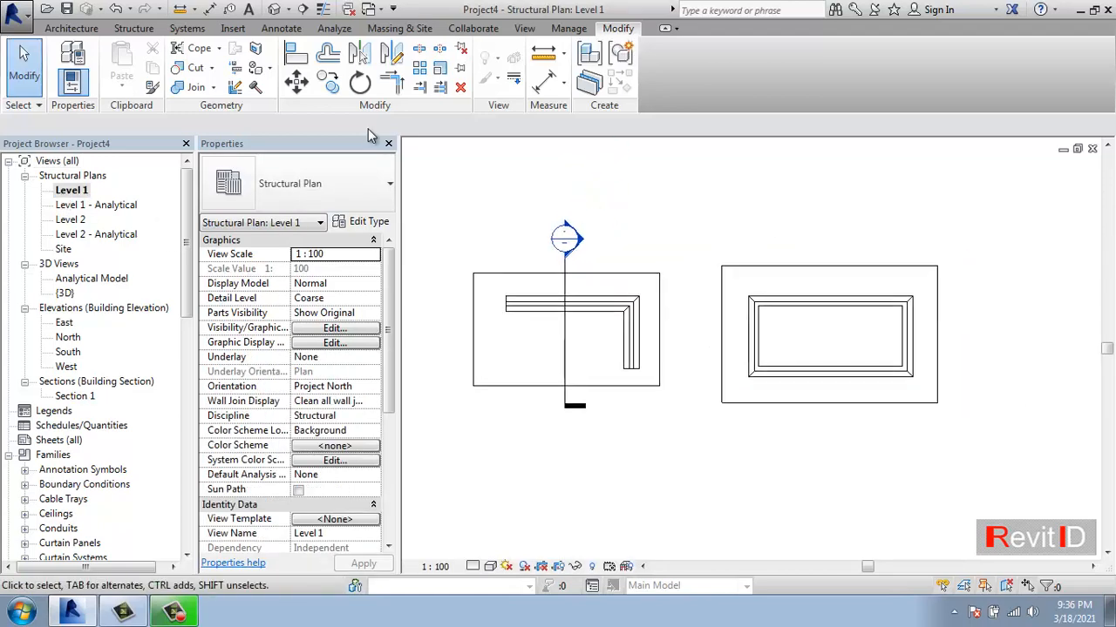
left_click(274, 8)
middle_click_drag(792, 331, 697, 398)
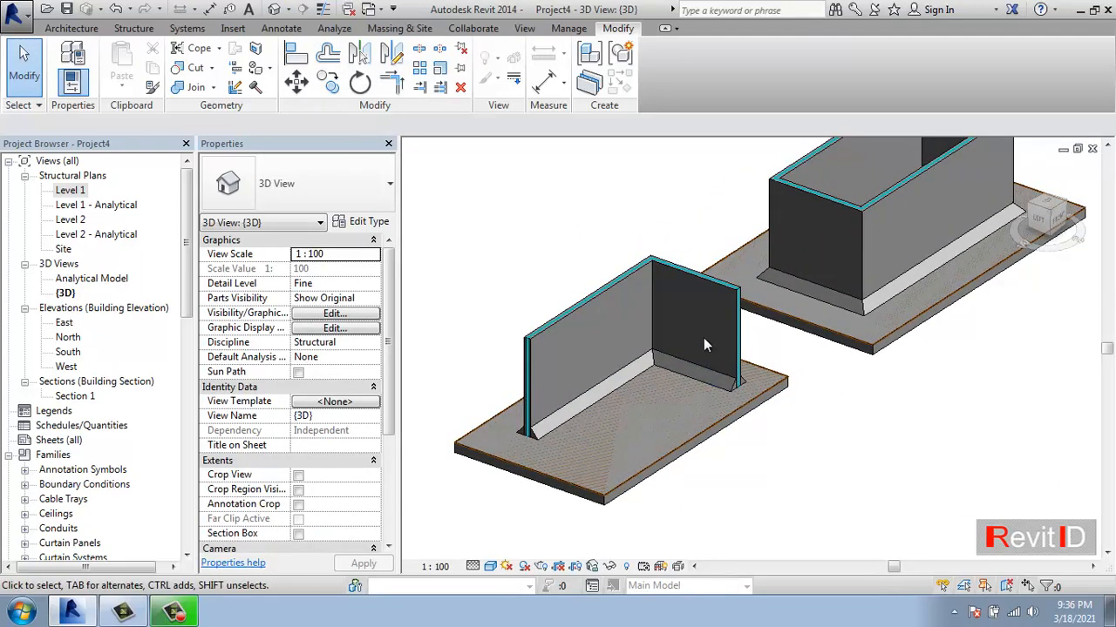
scroll(714, 316, "down", 2)
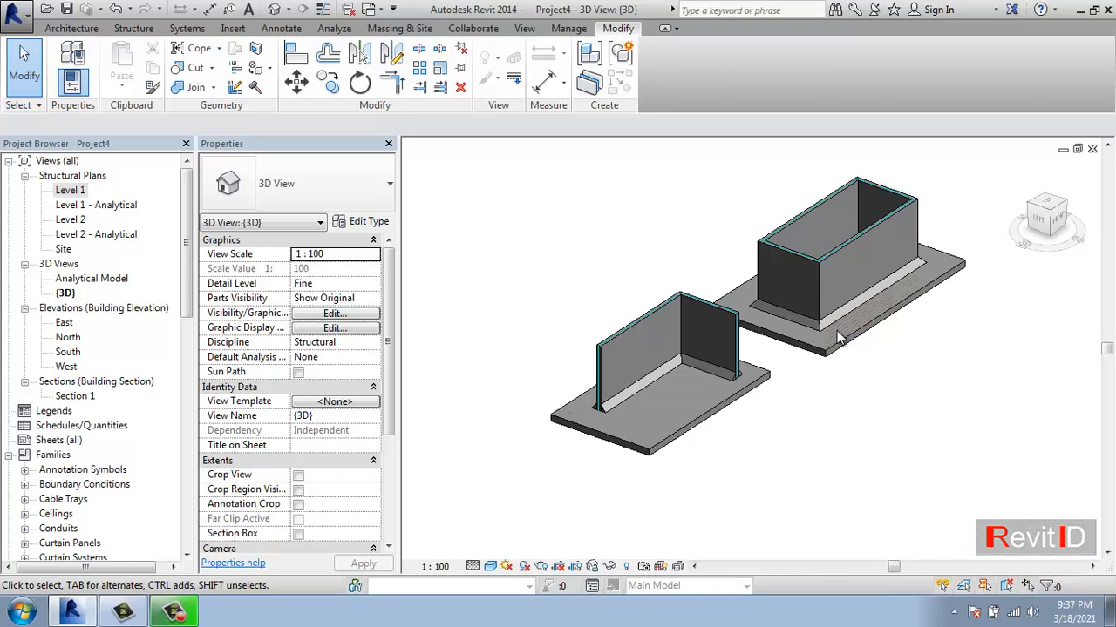
mouse_move(610, 289)
middle_mouse_down()
mouse_move(619, 284)
mouse_move(607, 283)
middle_mouse_up()
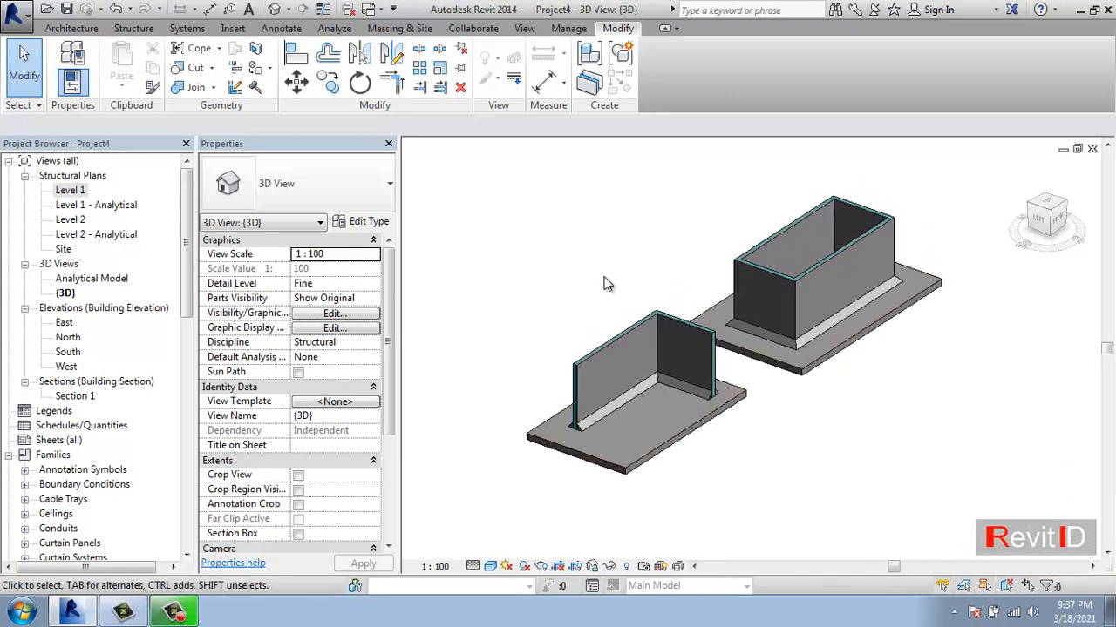